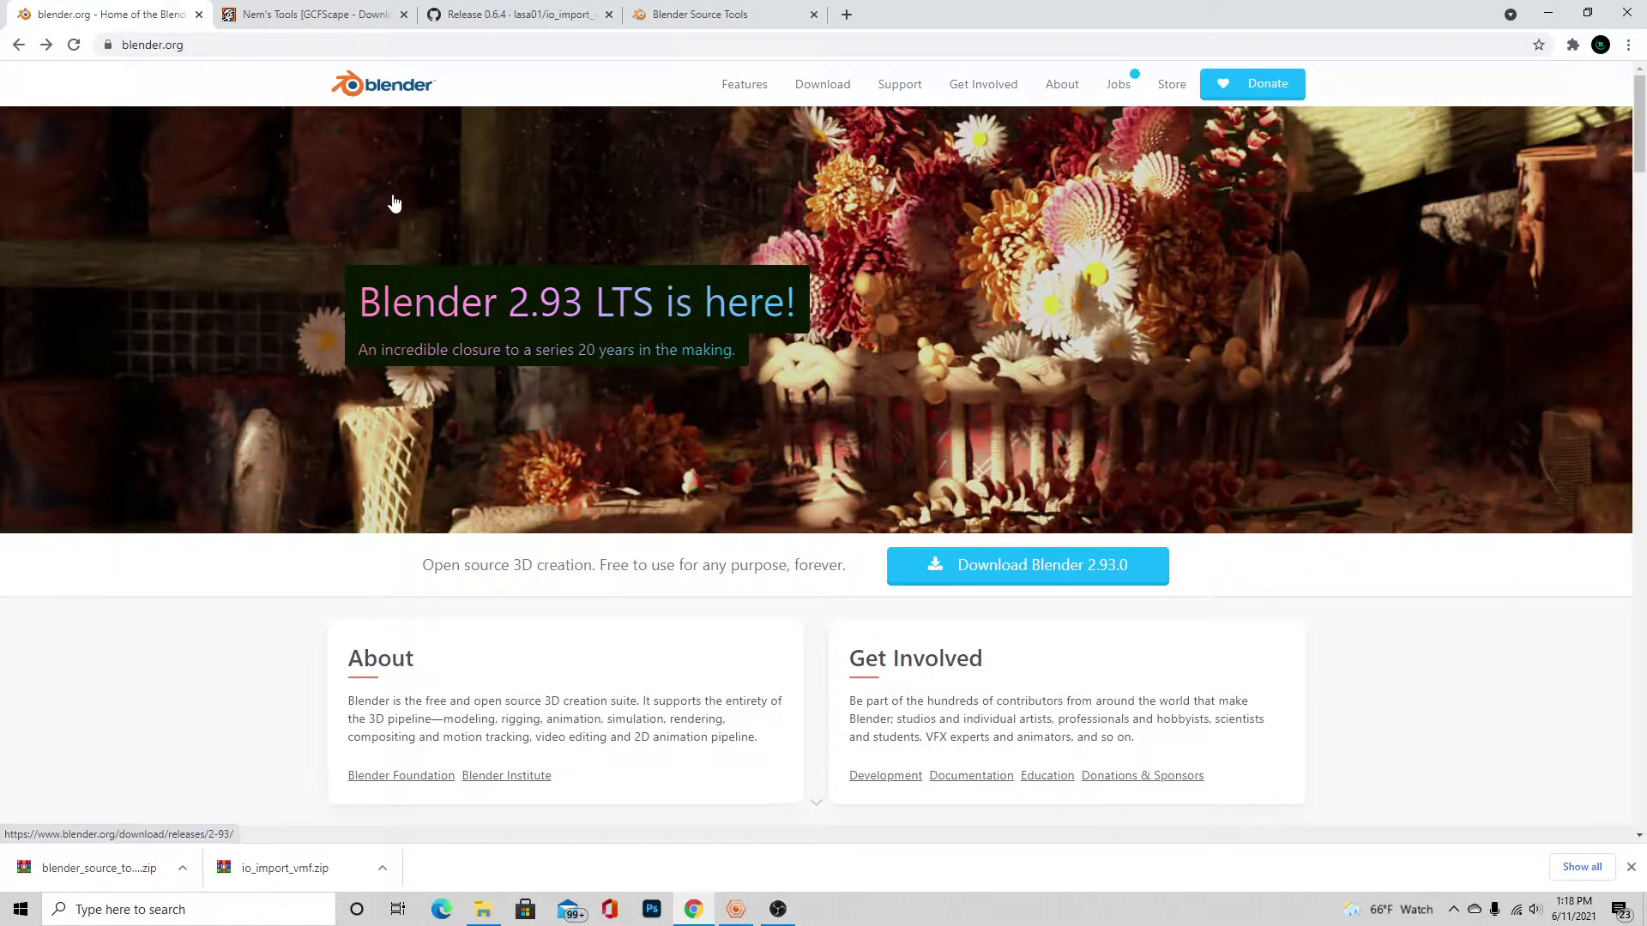
- Review the GCFScape, io_import_vmf and Blender Source Tools pages, then open the Desktop folder
{"action": "left_click", "coordinate": [283, 13]}
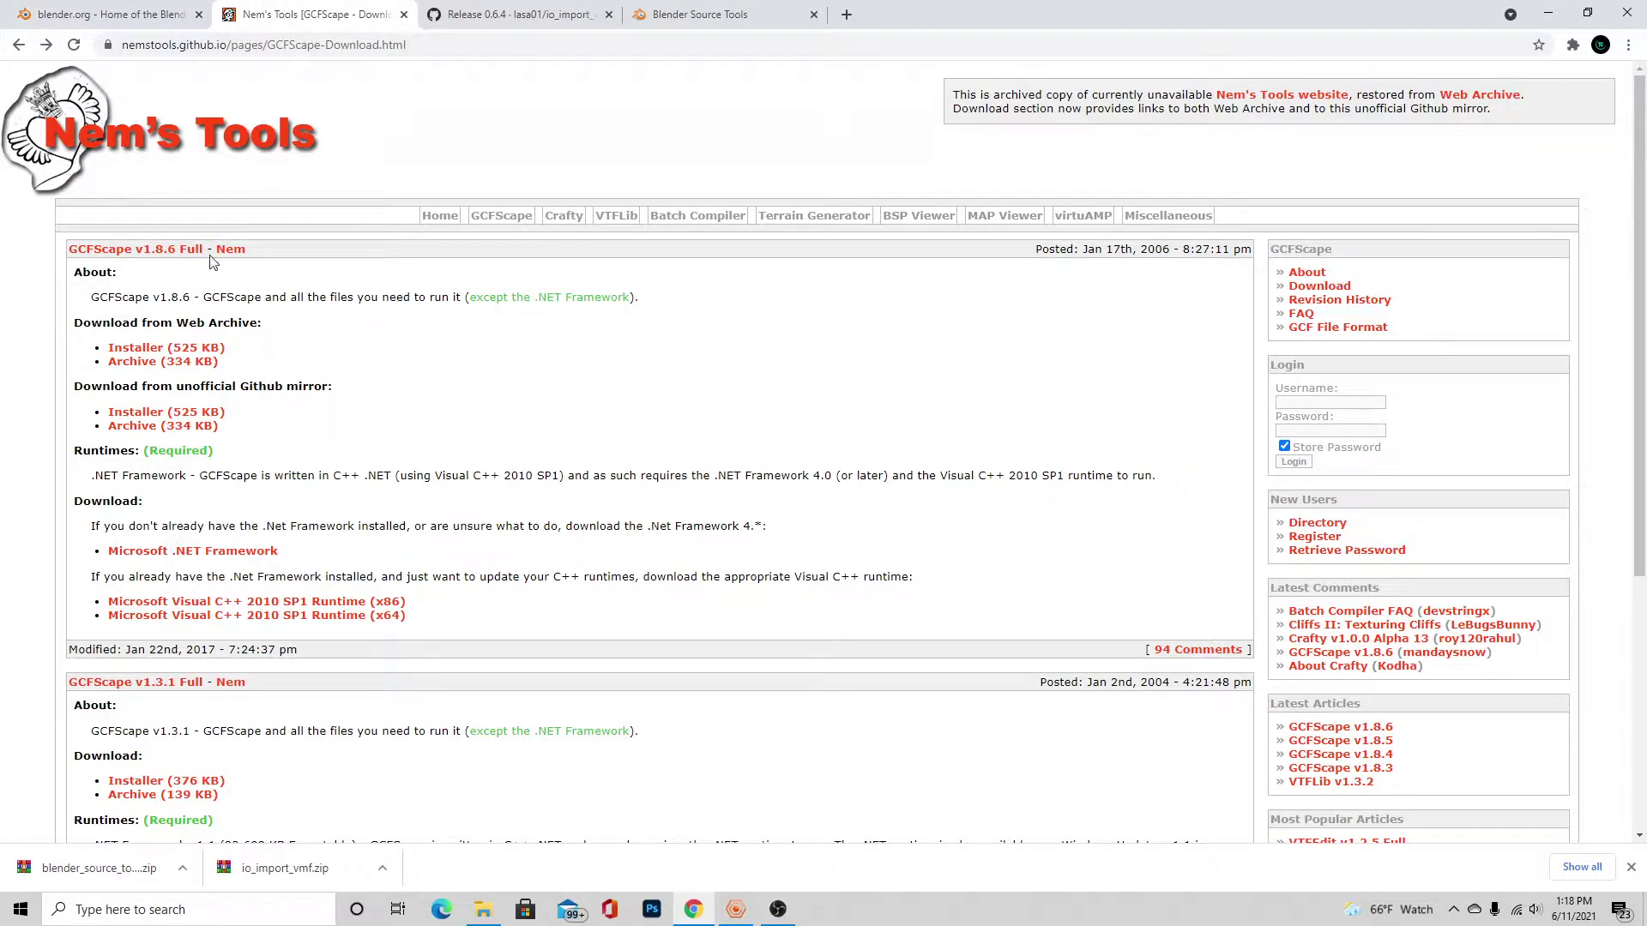
{"action": "left_click", "coordinate": [550, 9]}
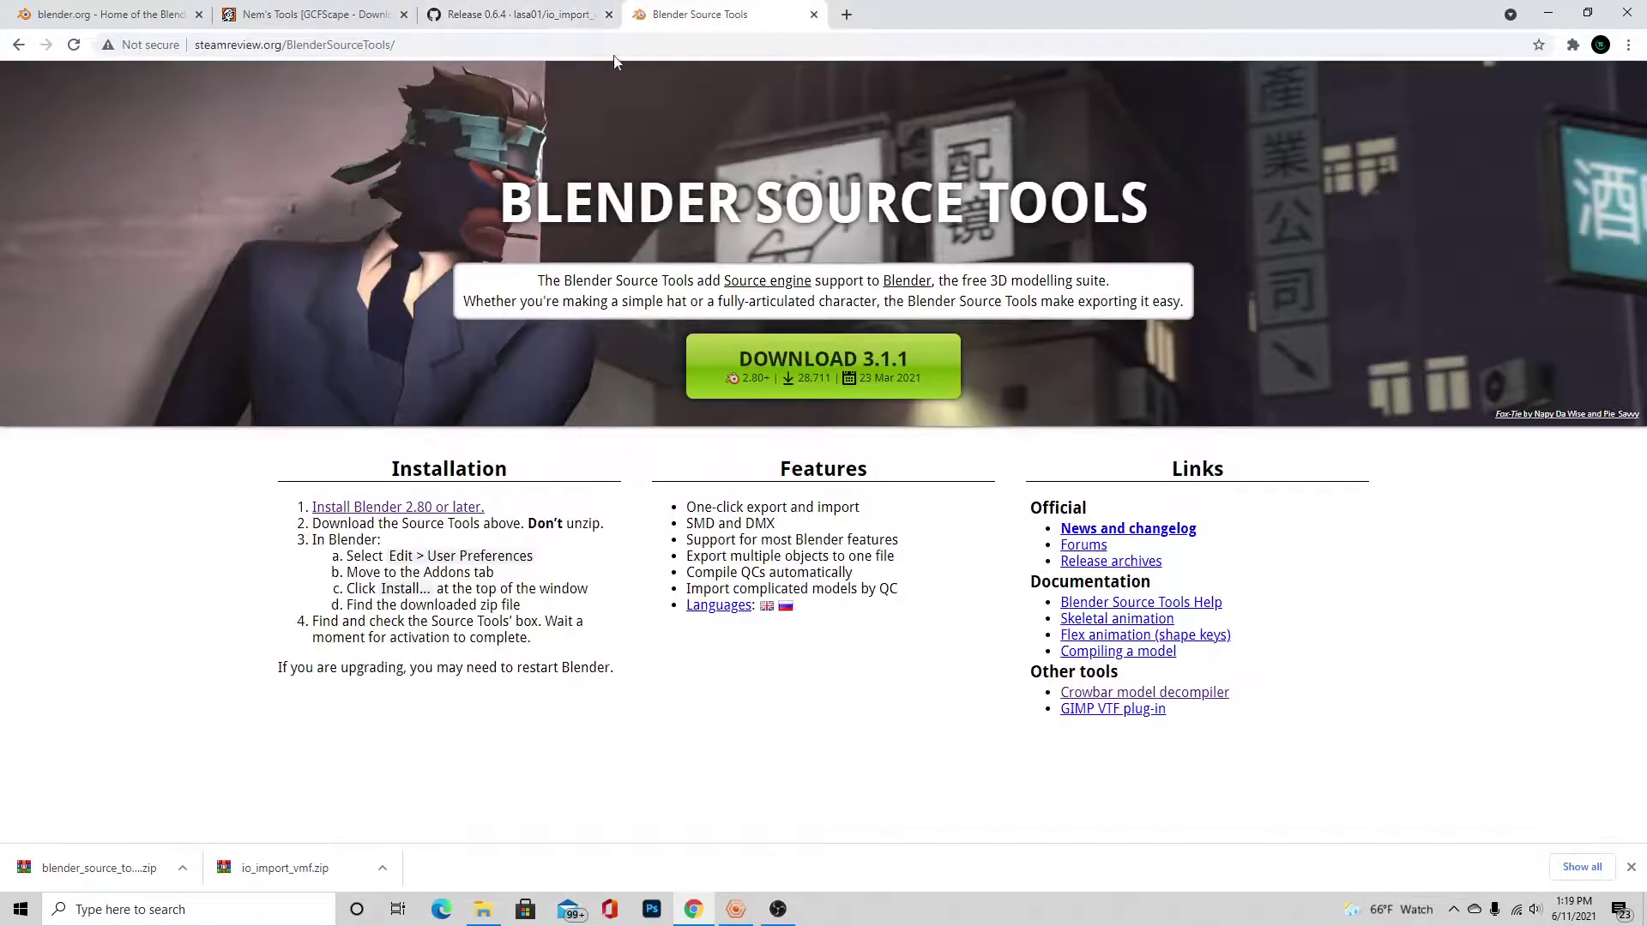
{"action": "left_click", "coordinate": [686, 14]}
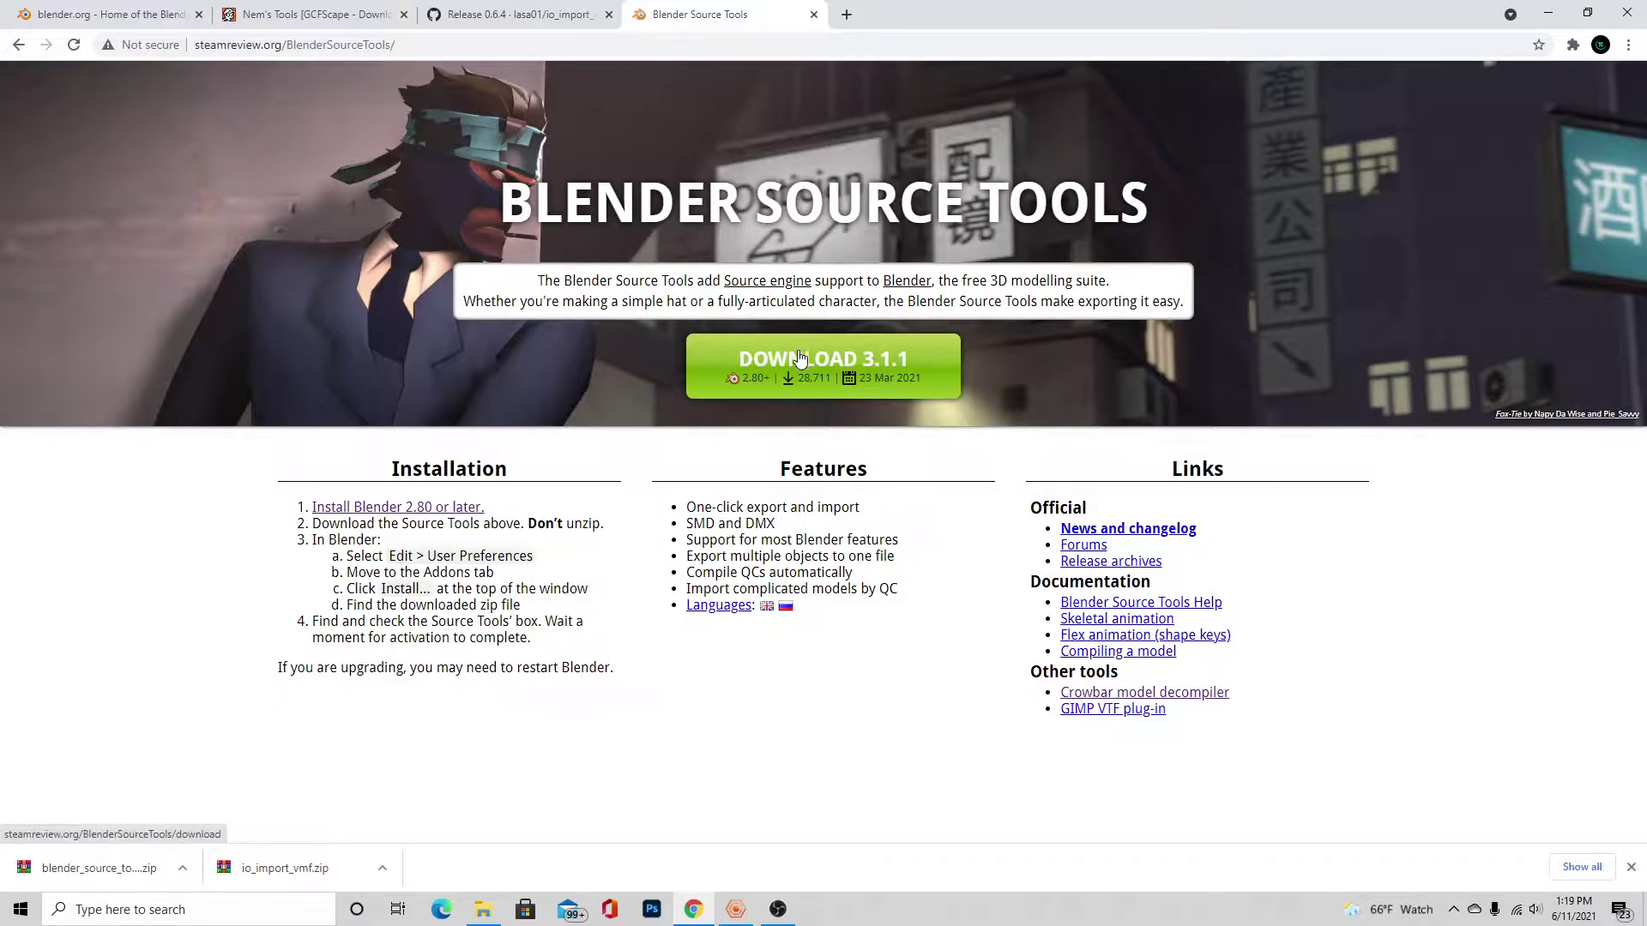
{"action": "left_click", "coordinate": [515, 14]}
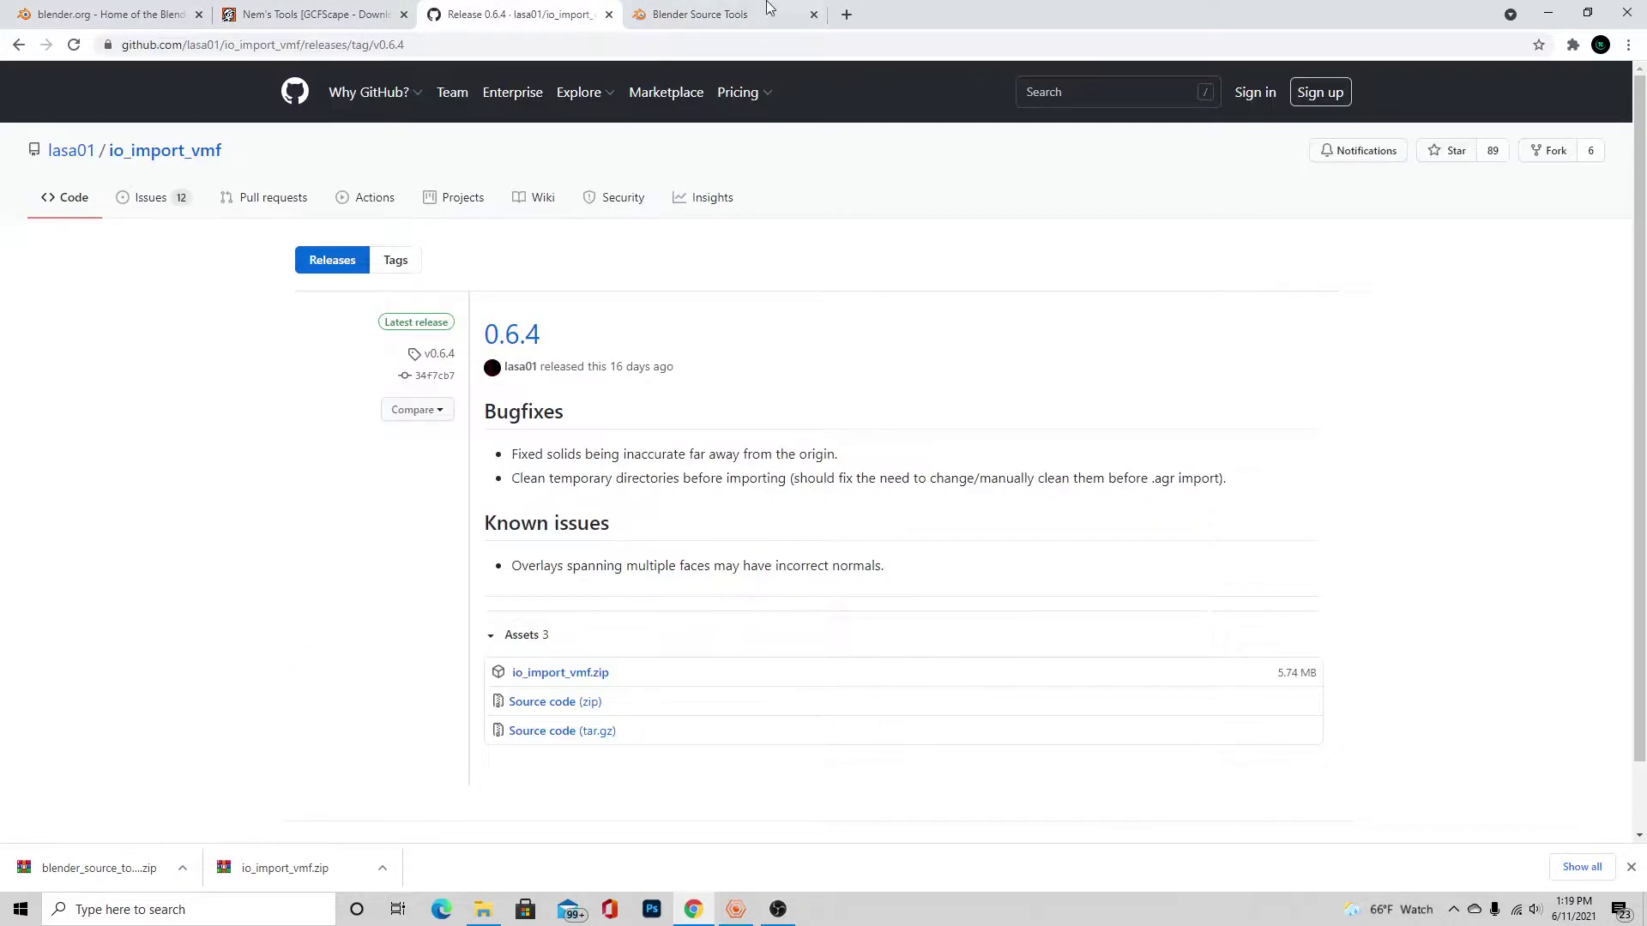
{"action": "left_click", "coordinate": [757, 8]}
{"action": "left_click", "coordinate": [479, 10]}
{"action": "left_click", "coordinate": [1631, 867]}
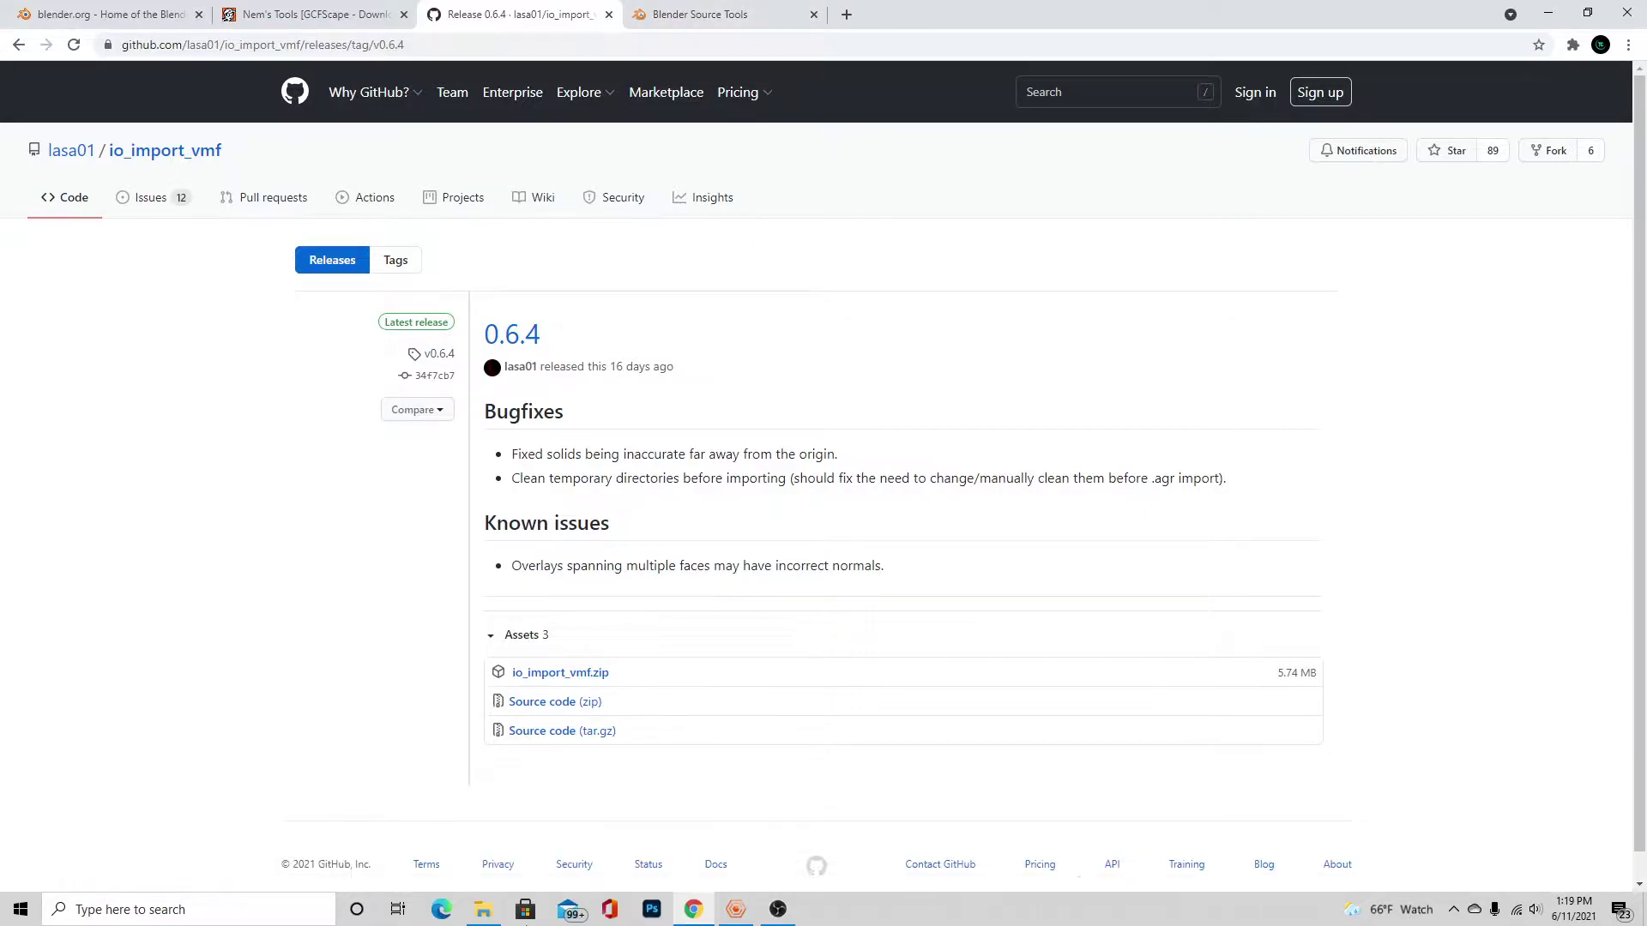
{"action": "left_click", "coordinate": [483, 910]}
- Launch Blender from the desktop shortcut and open its Preferences
{"action": "double_click", "coordinate": [881, 403]}
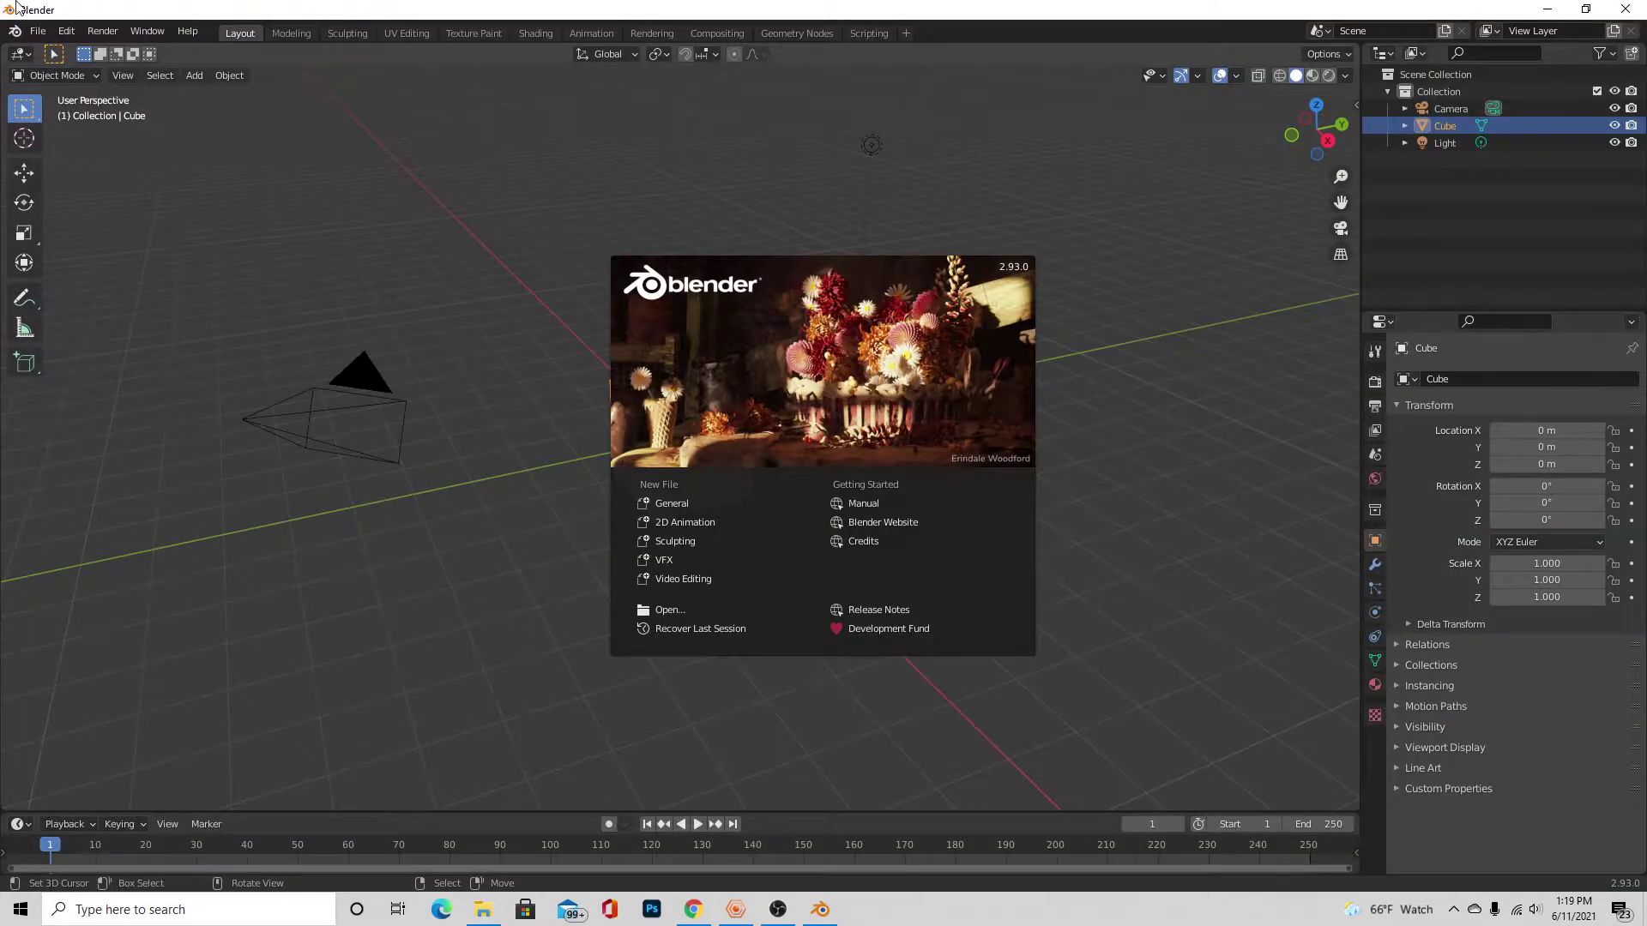
{"action": "left_click", "coordinate": [37, 31]}
{"action": "mouse_move", "coordinate": [66, 31]}
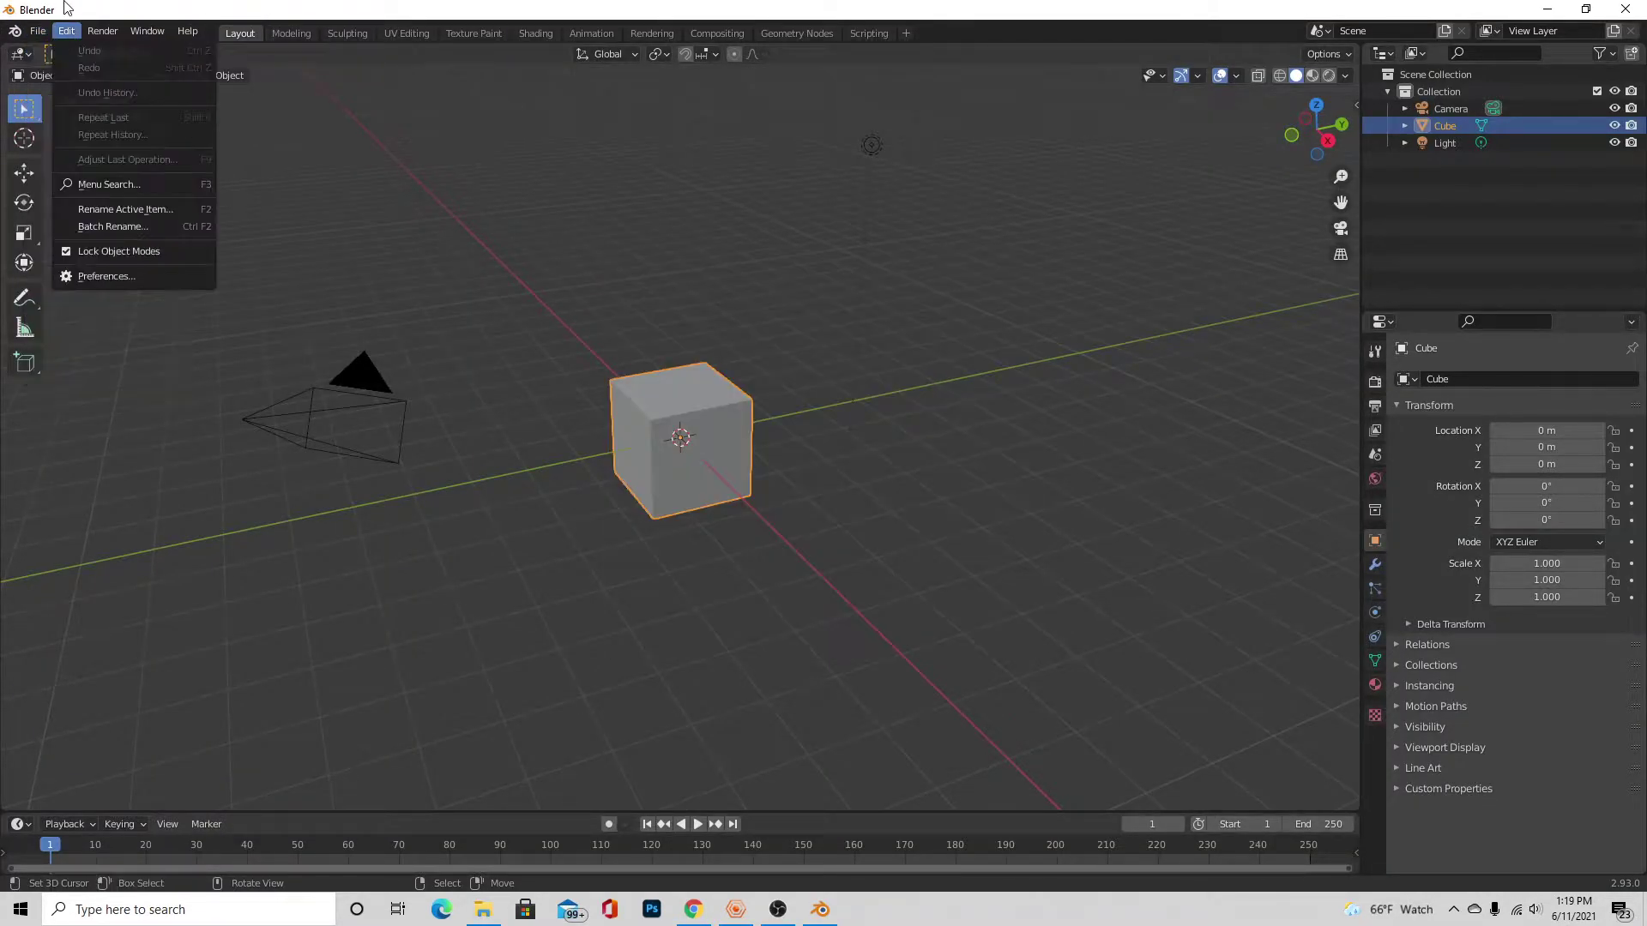
{"action": "left_click", "coordinate": [105, 283]}
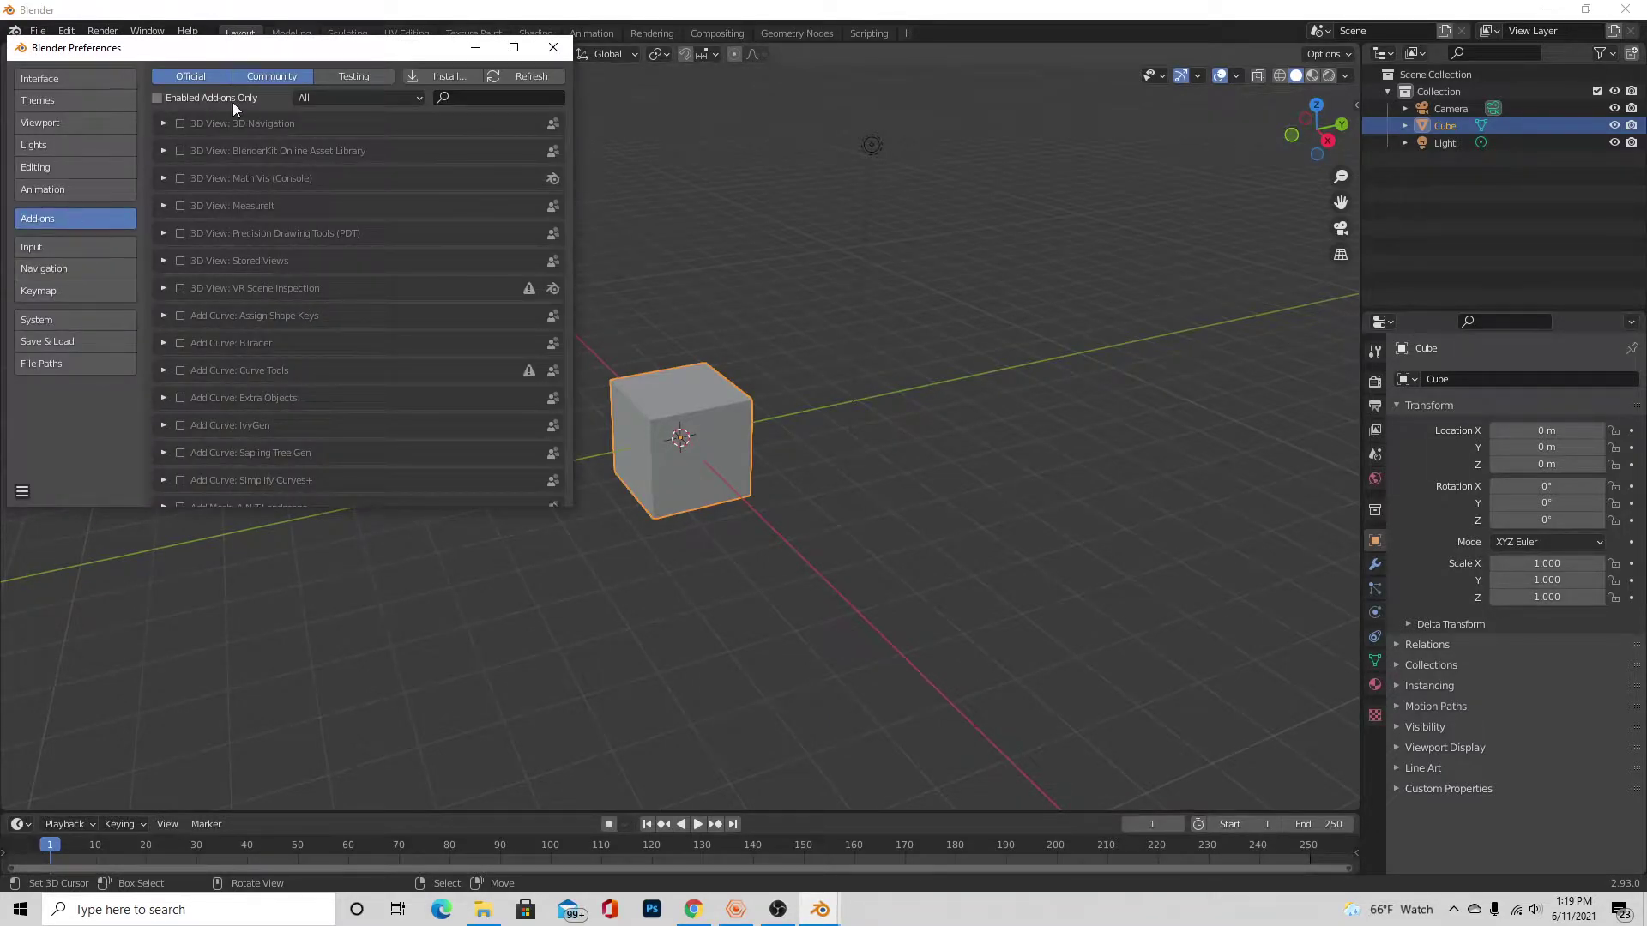
- Install and enable blender_source_tools_3.1.1.zip, then install io_import_vmf.zip from Downloads
{"action": "left_click", "coordinate": [443, 79]}
{"action": "left_click", "coordinate": [88, 187]}
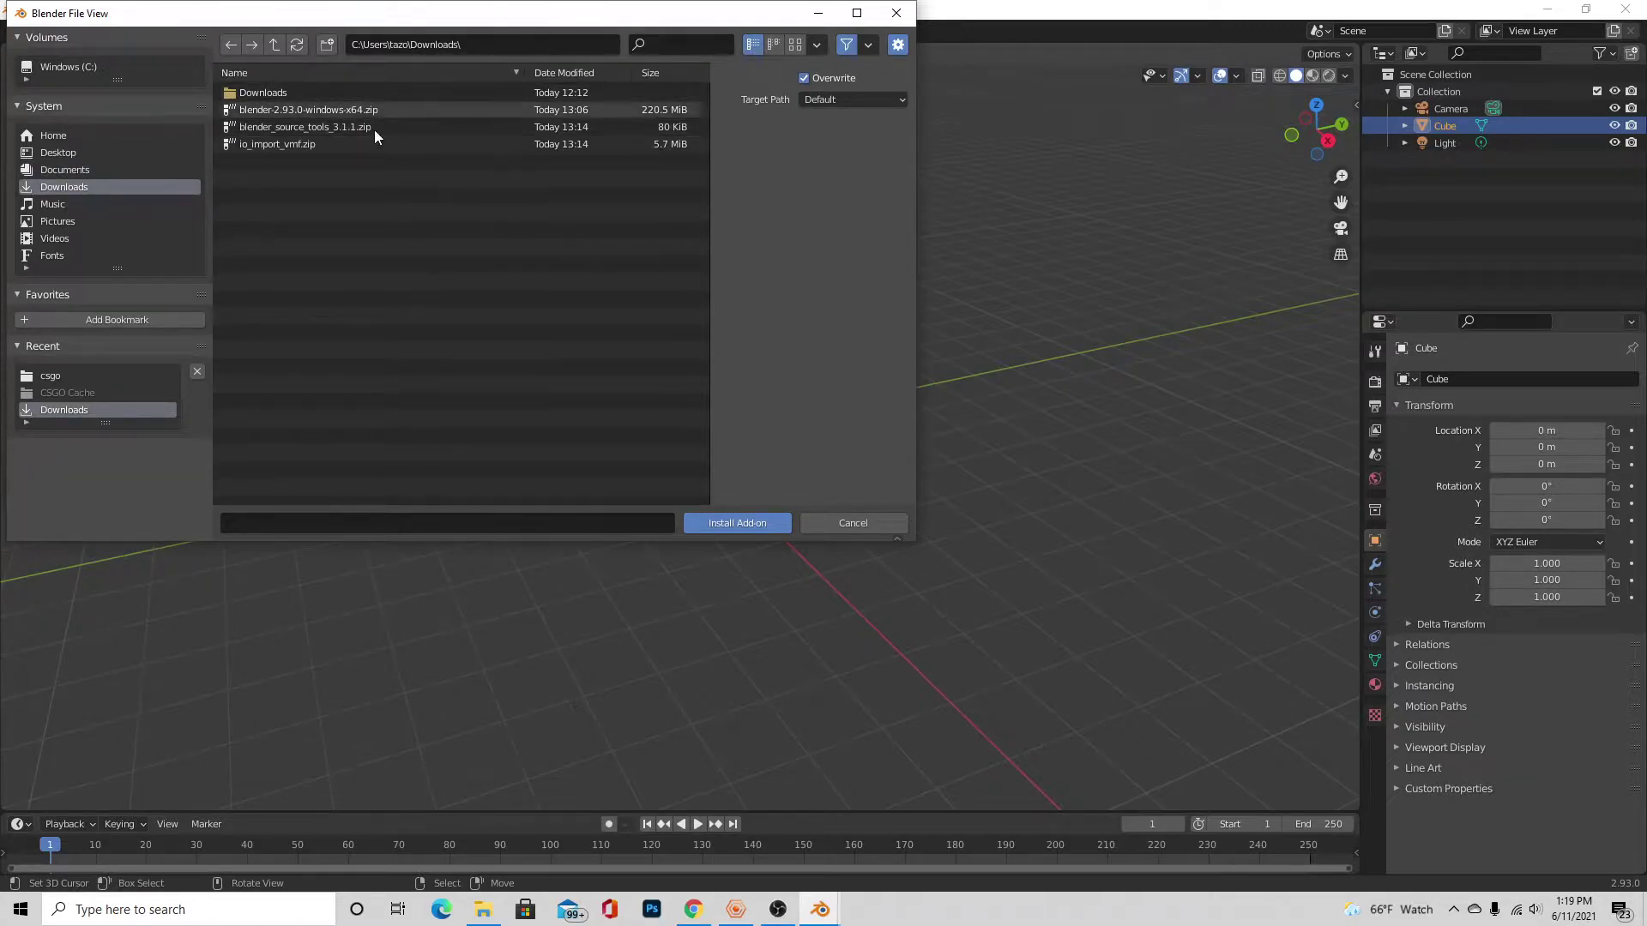
{"action": "double_click", "coordinate": [250, 128]}
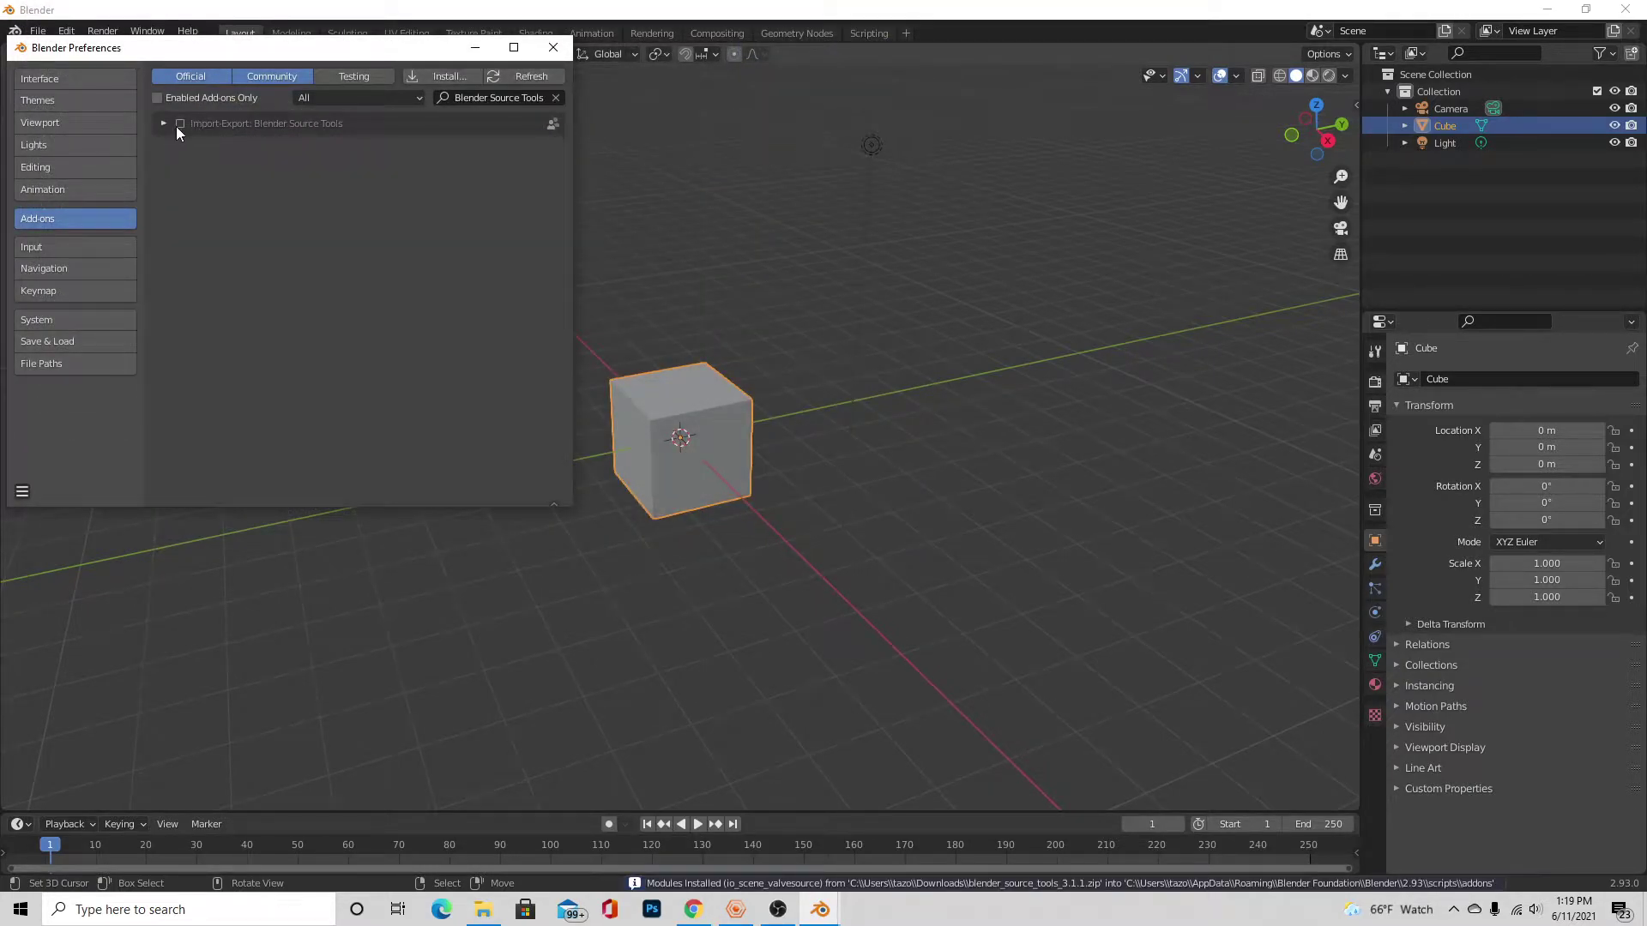
{"action": "left_click", "coordinate": [179, 125]}
{"action": "left_click", "coordinate": [410, 81]}
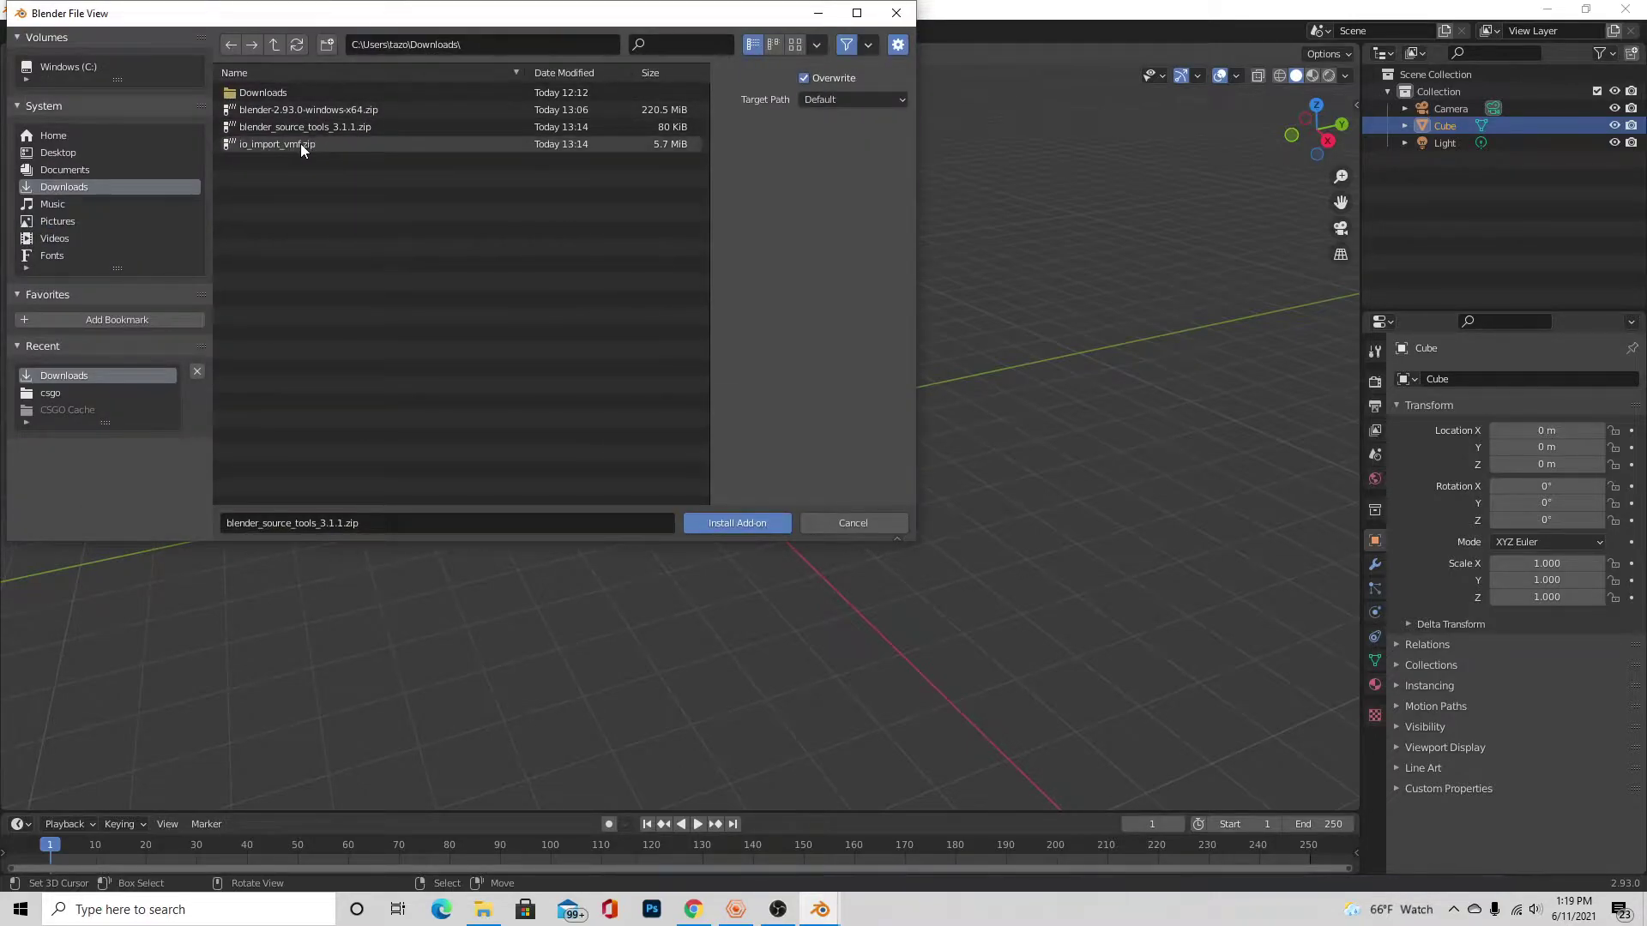
{"action": "double_click", "coordinate": [301, 145]}
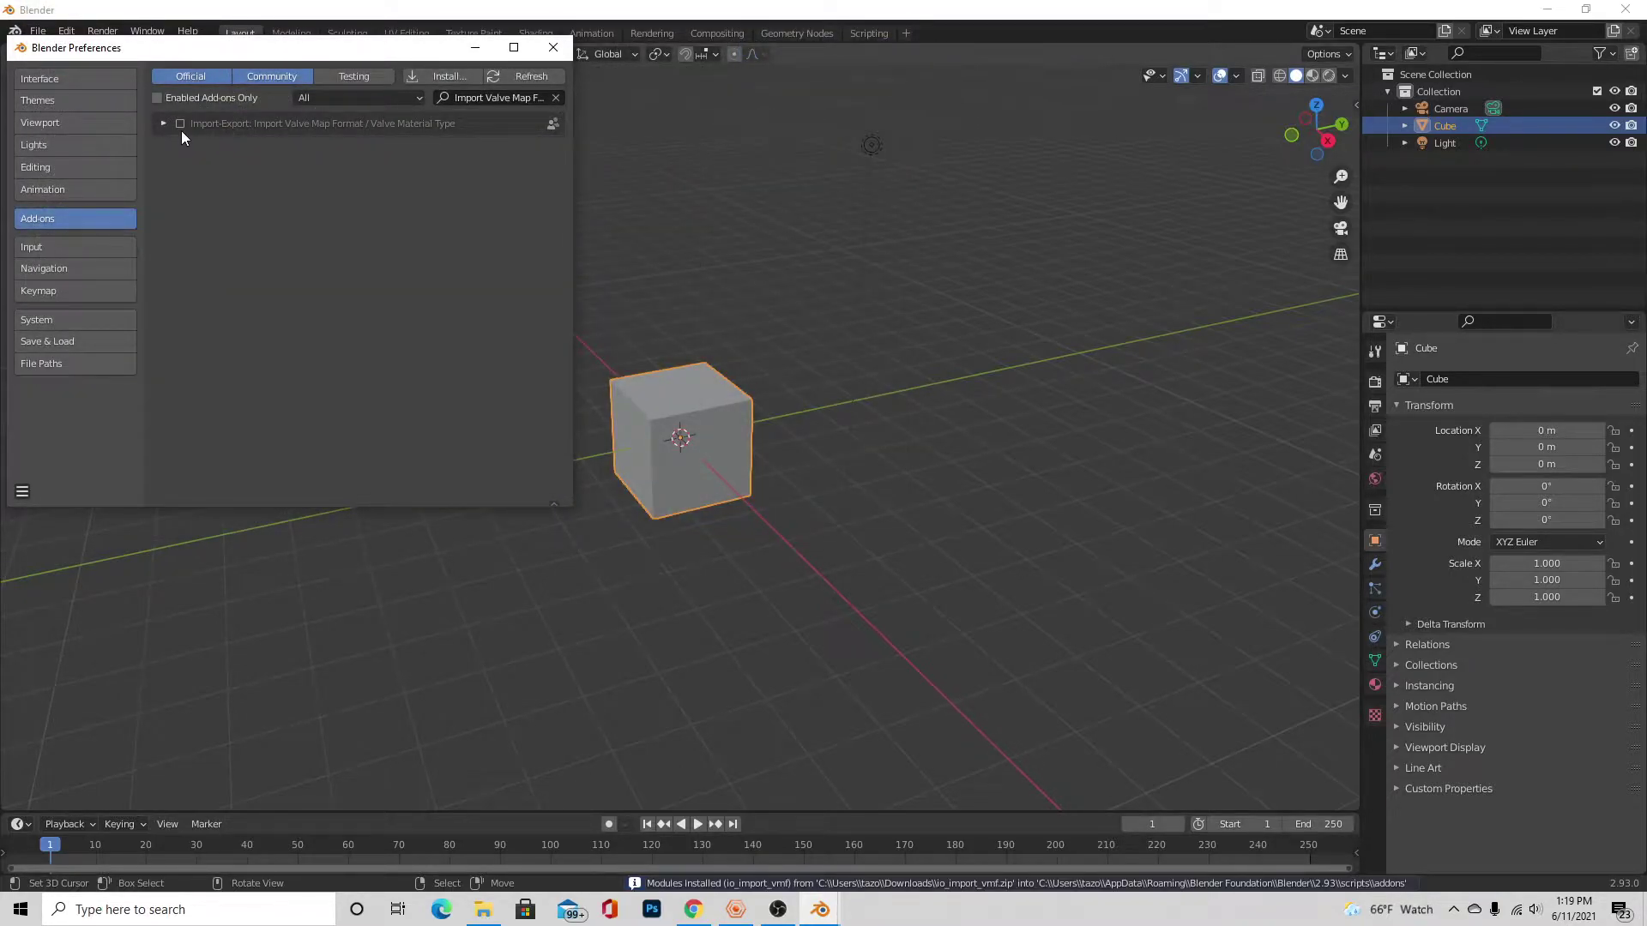
- Enable Import Valve Map Format and point its cache directory to a new Desktop folder 'CSGO Cache'
{"action": "left_click", "coordinate": [181, 127]}
{"action": "left_click", "coordinate": [166, 124]}
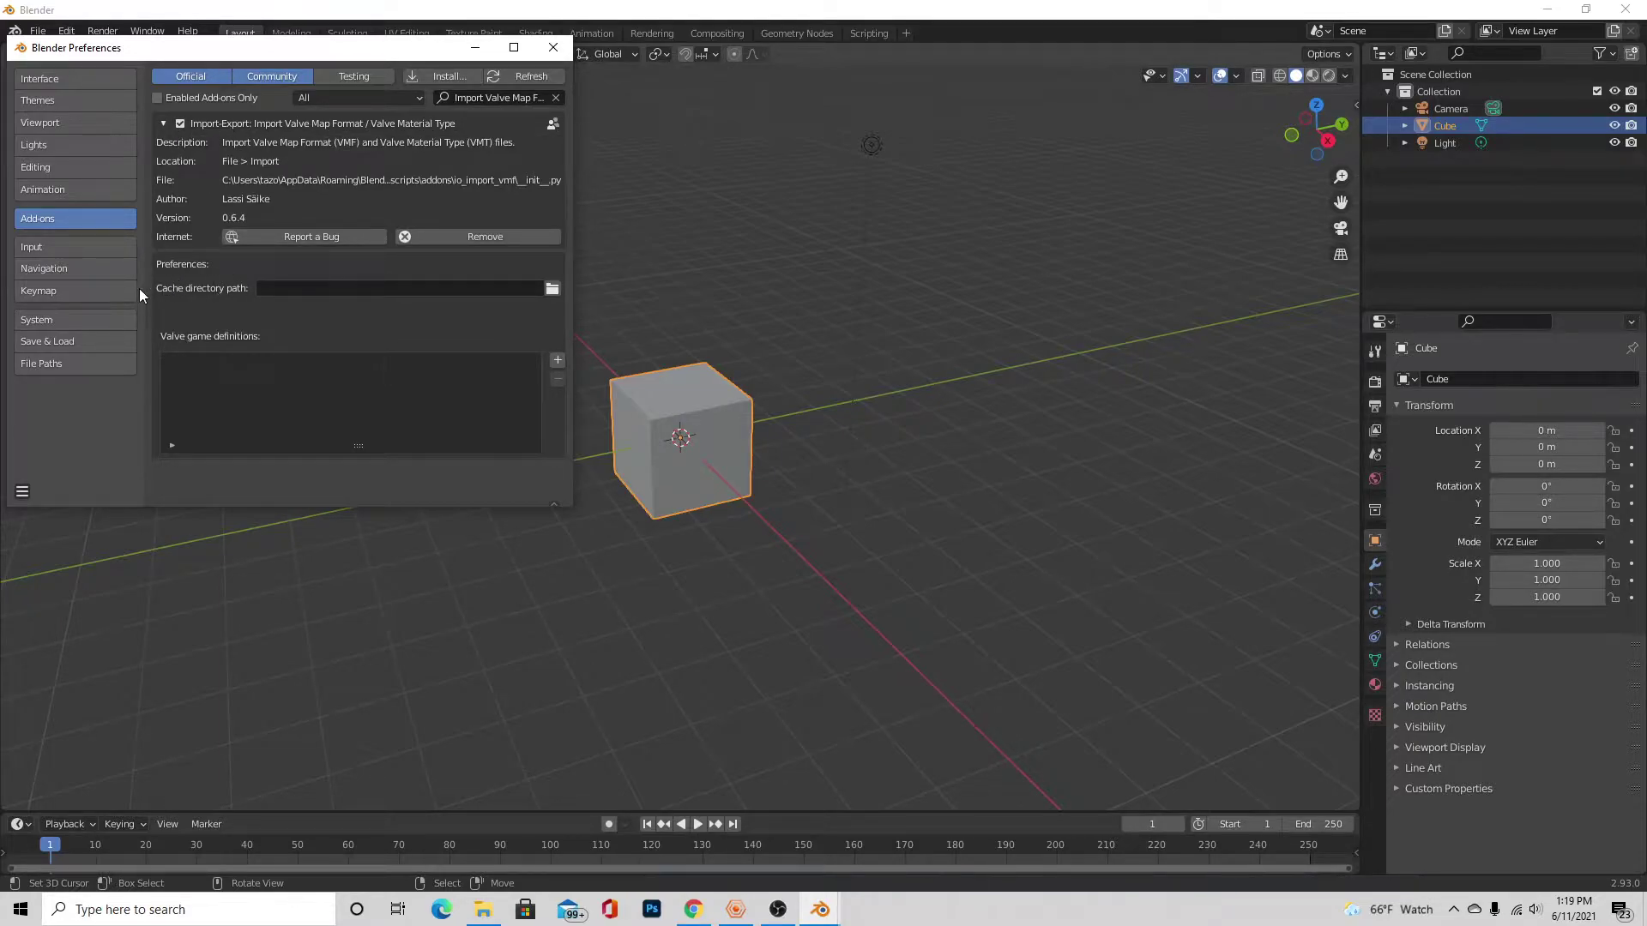
{"action": "left_click", "coordinate": [551, 289]}
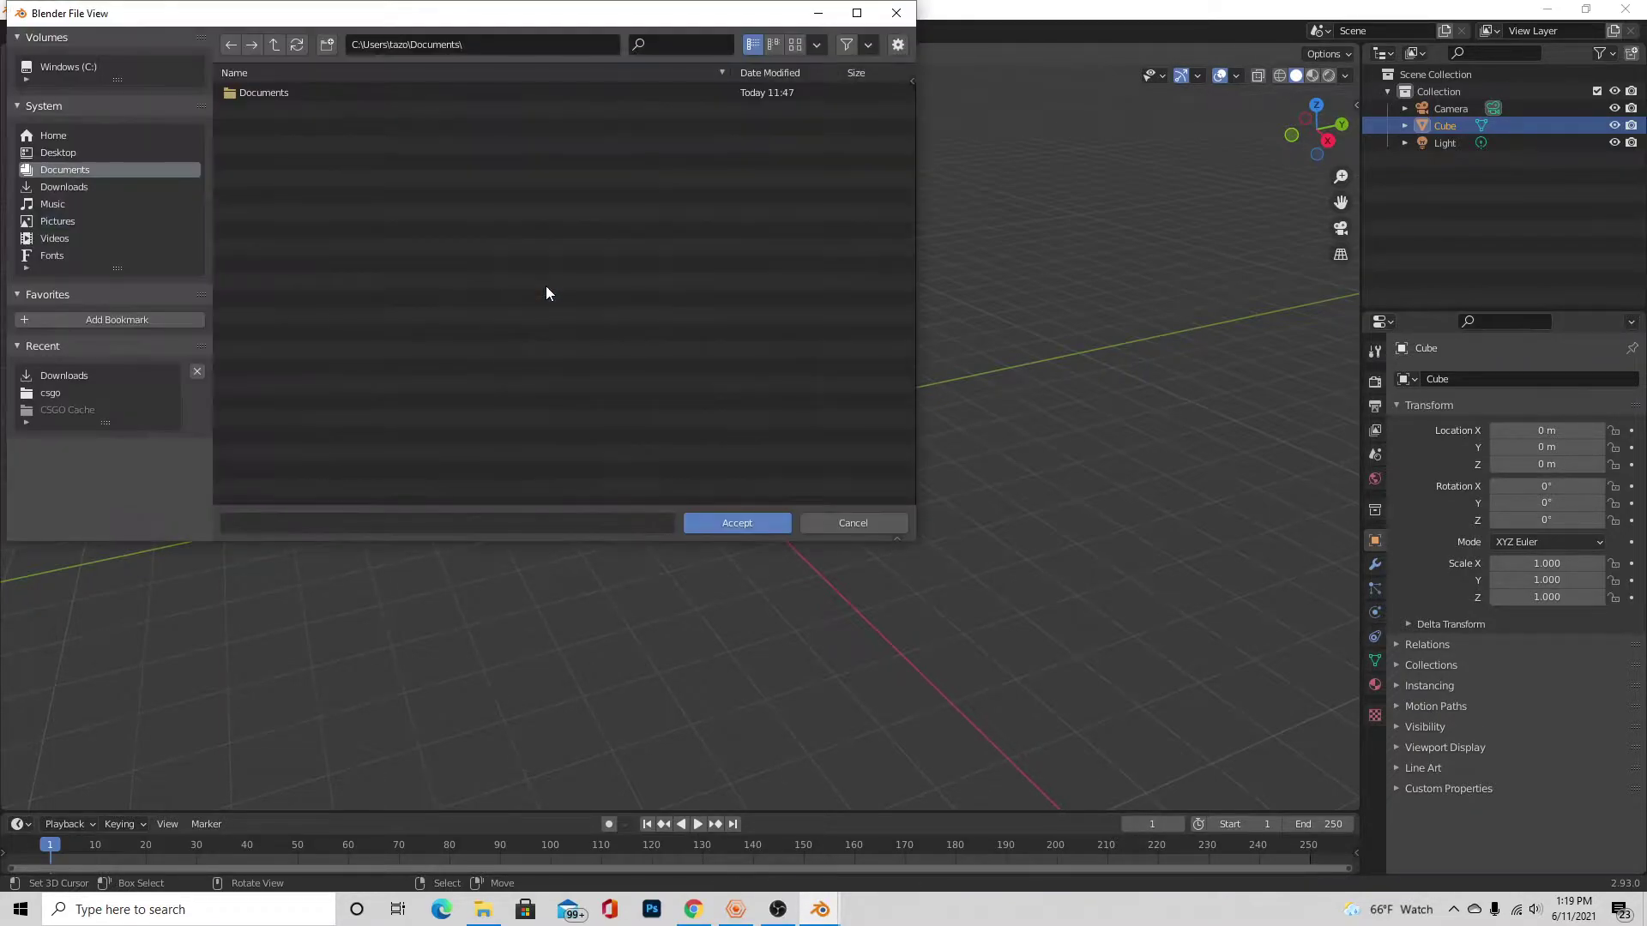
{"action": "left_click", "coordinate": [74, 151]}
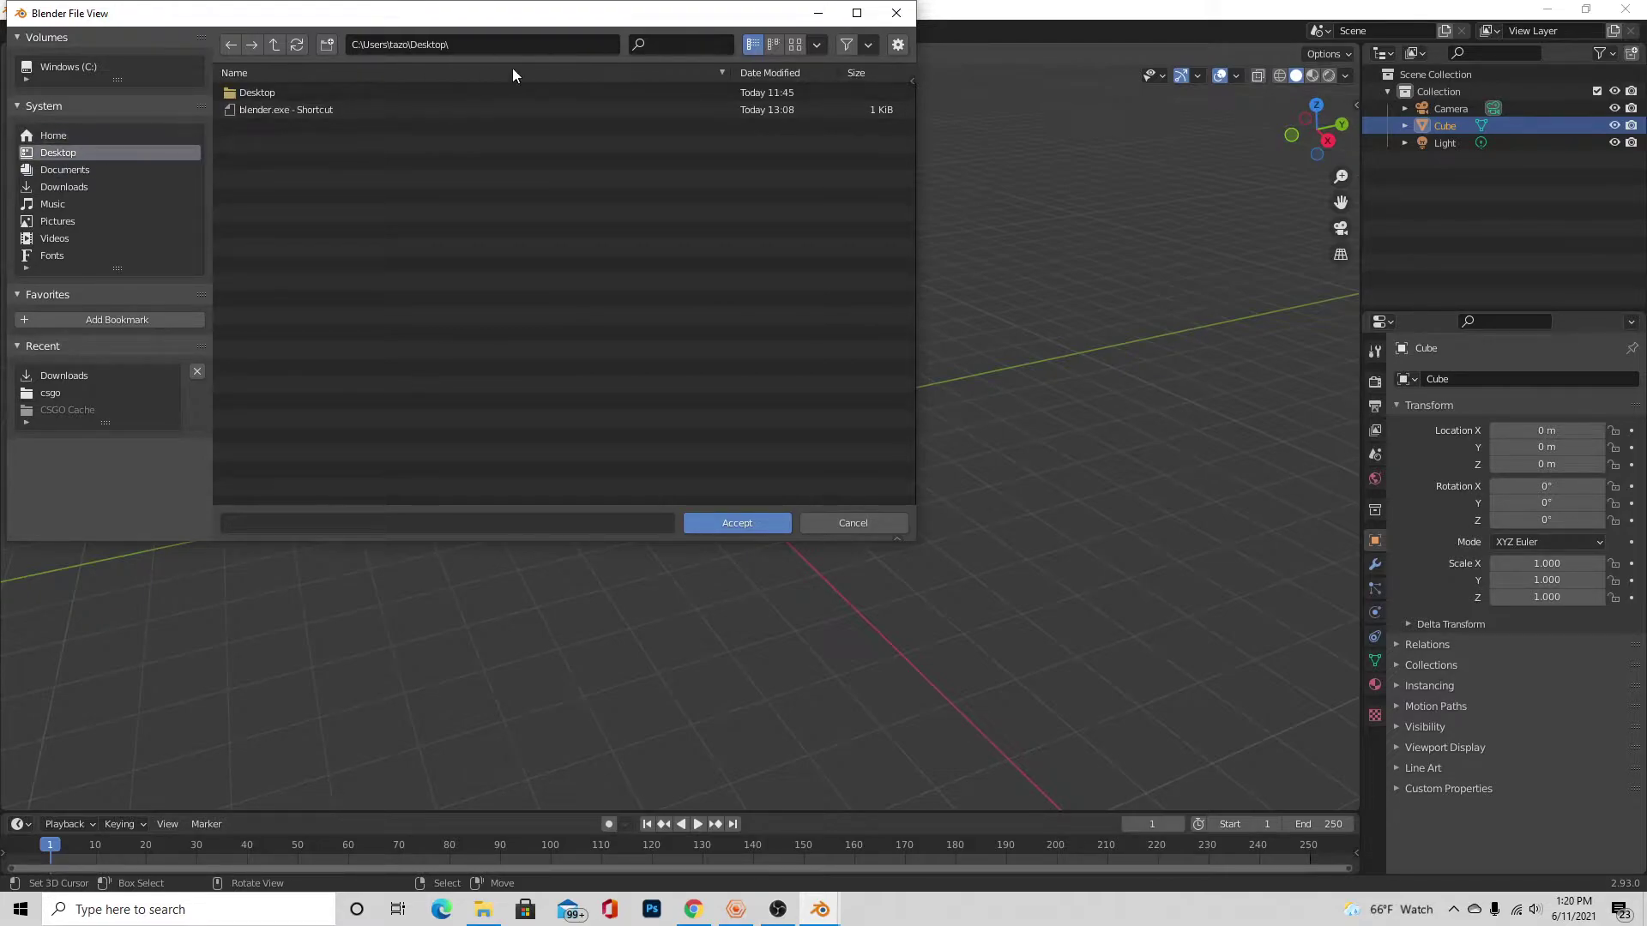
{"action": "left_click", "coordinate": [333, 49]}
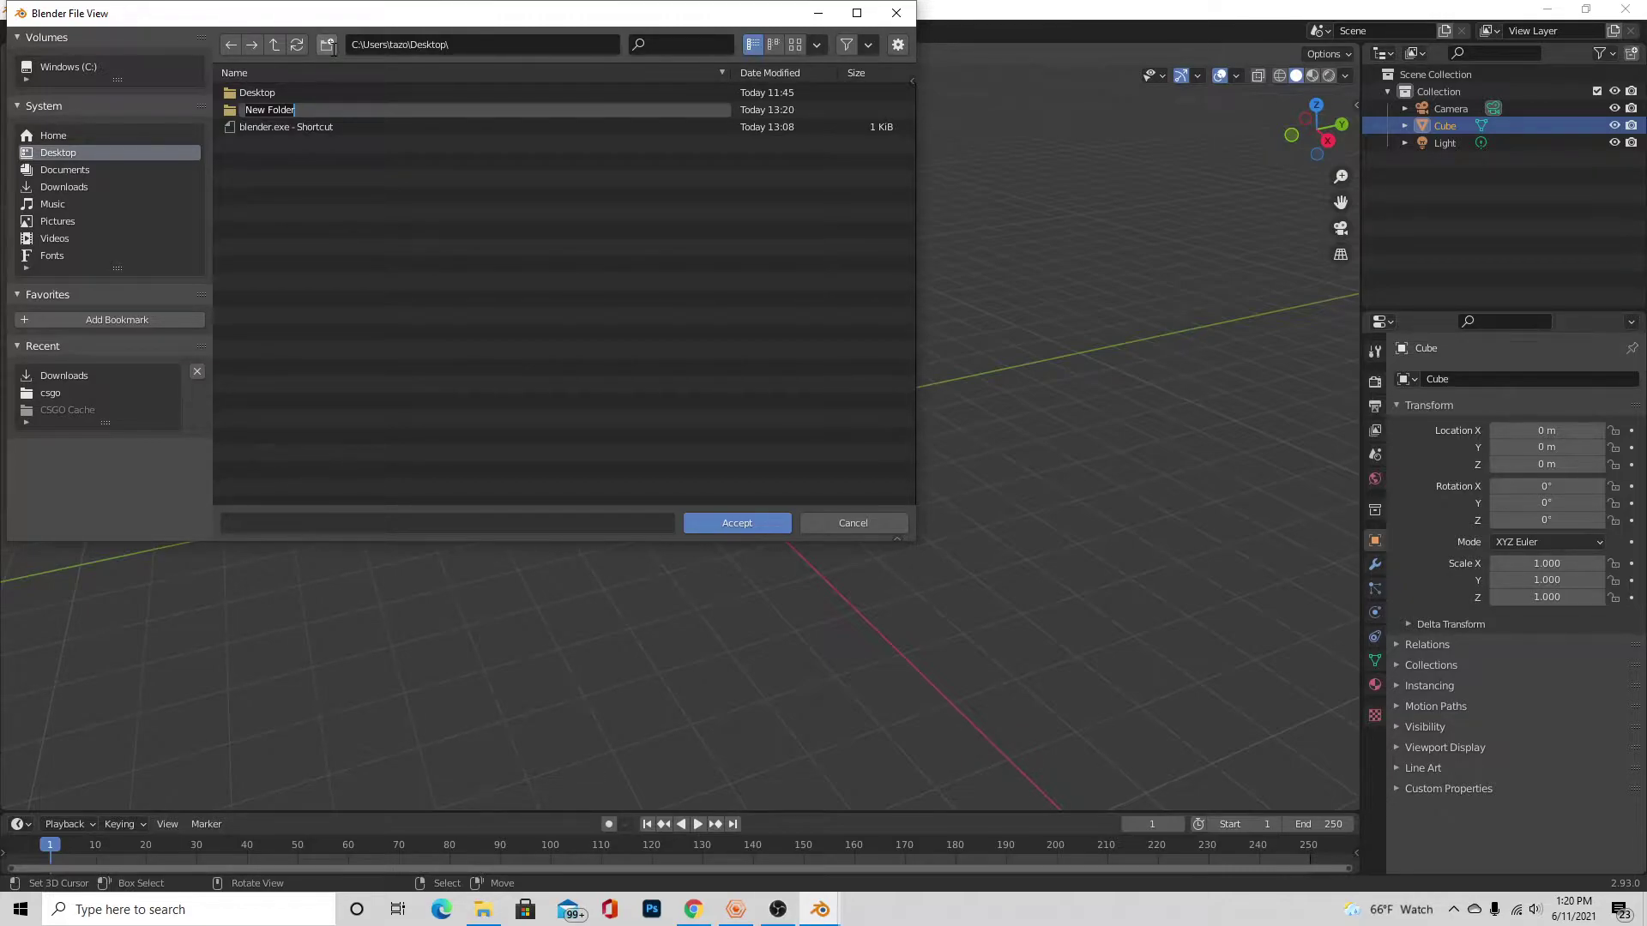
{"action": "type", "text": "CSGO Cache"}
{"action": "key", "text": "Return"}
{"action": "double_click", "coordinate": [337, 95]}
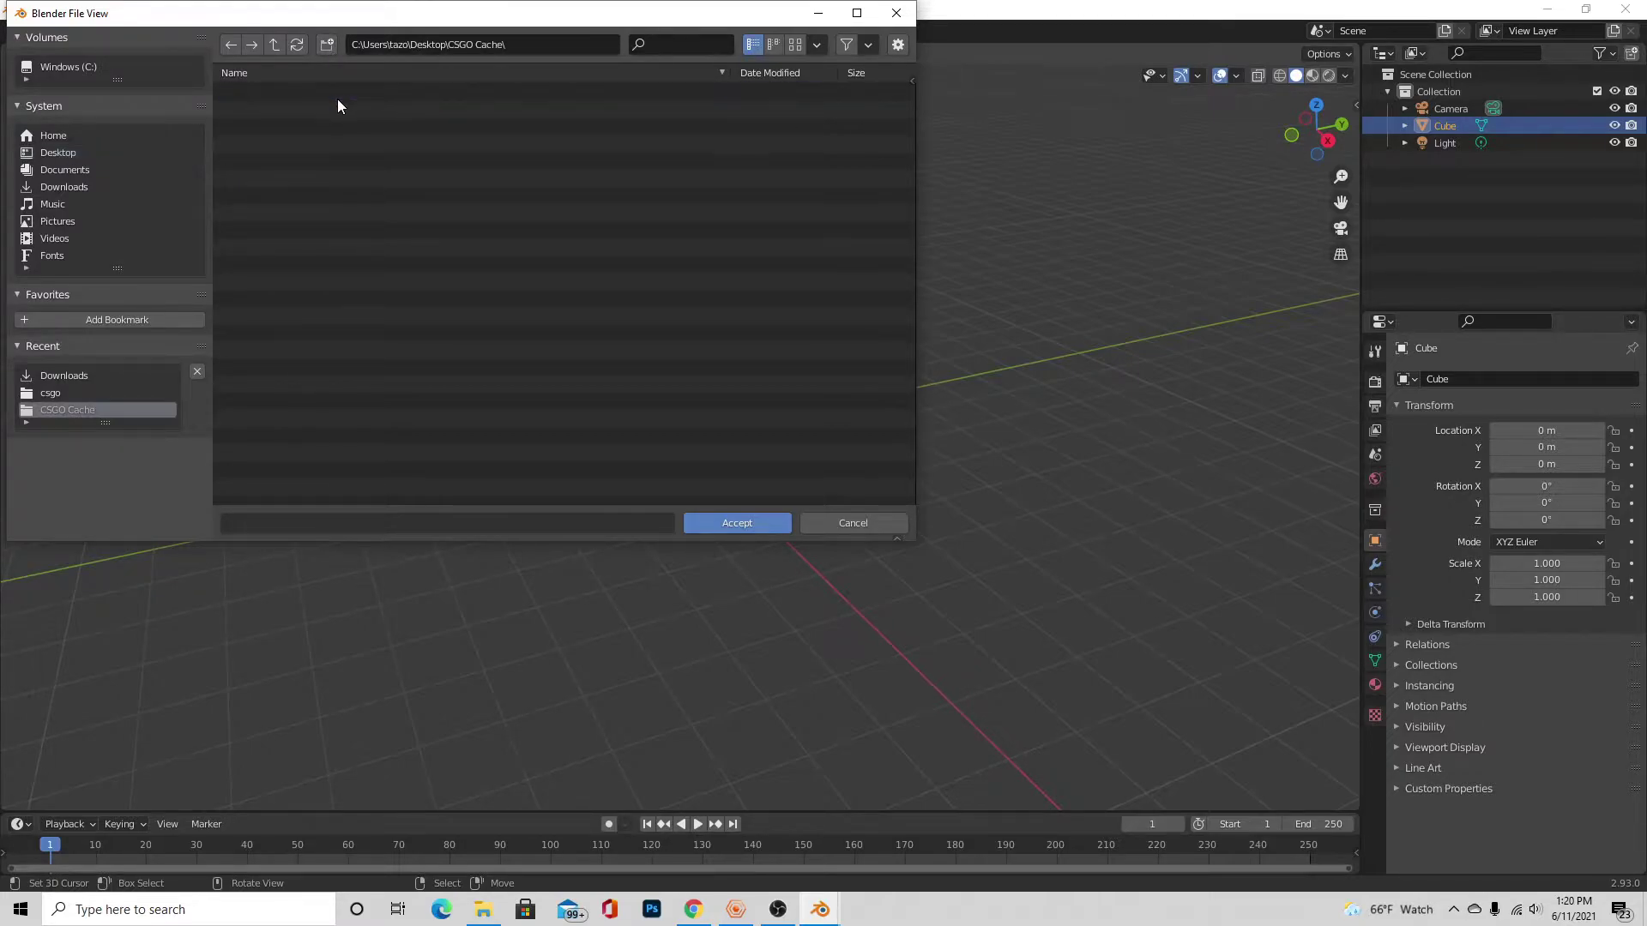
- Accept CSGO Cache as the cache directory and add a new Valve game definition
{"action": "left_click", "coordinate": [702, 520]}
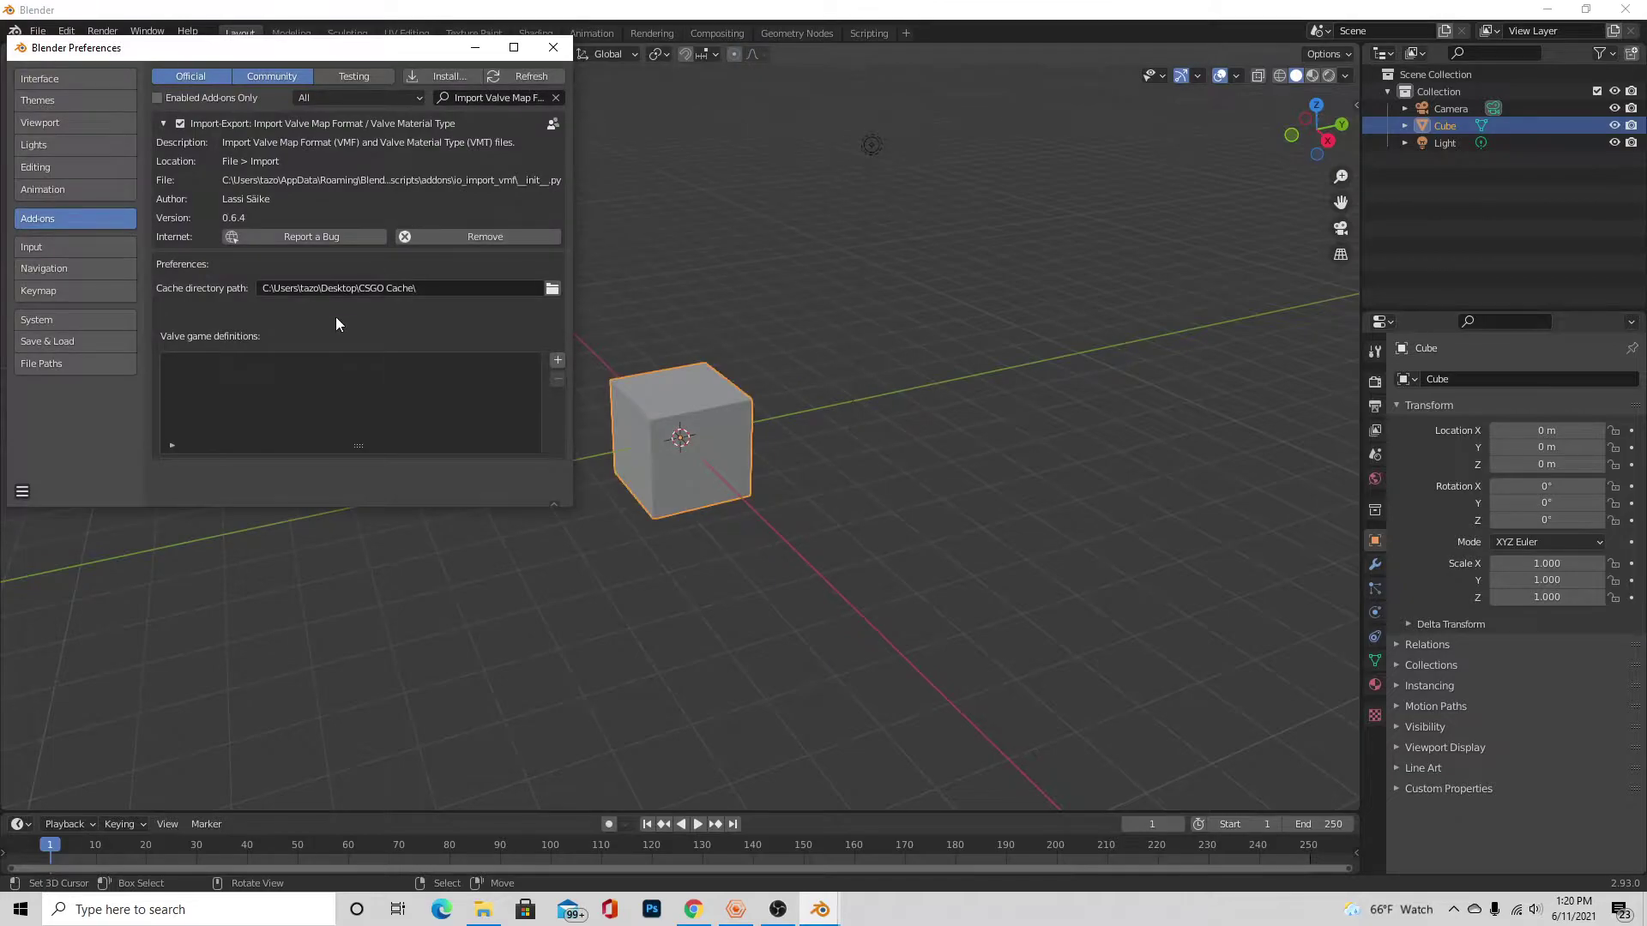
{"action": "left_click", "coordinate": [557, 359]}
{"action": "scroll", "coordinate": [394, 338], "scroll_direction": "down", "scroll_amount": 3}
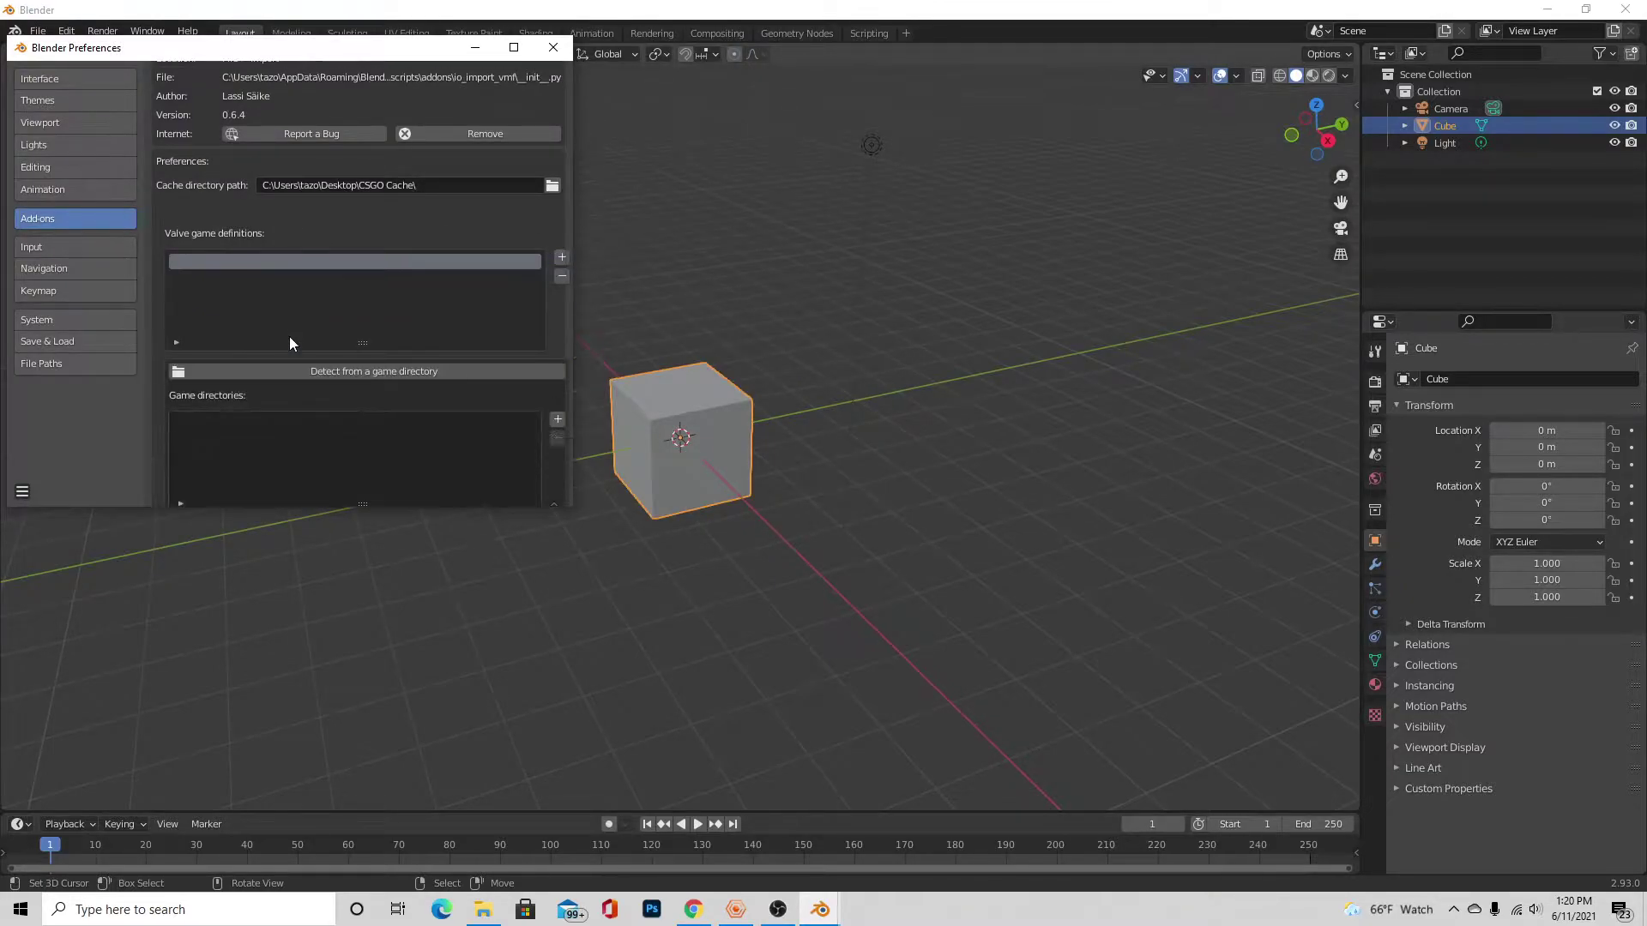
{"action": "left_click", "coordinate": [338, 372]}
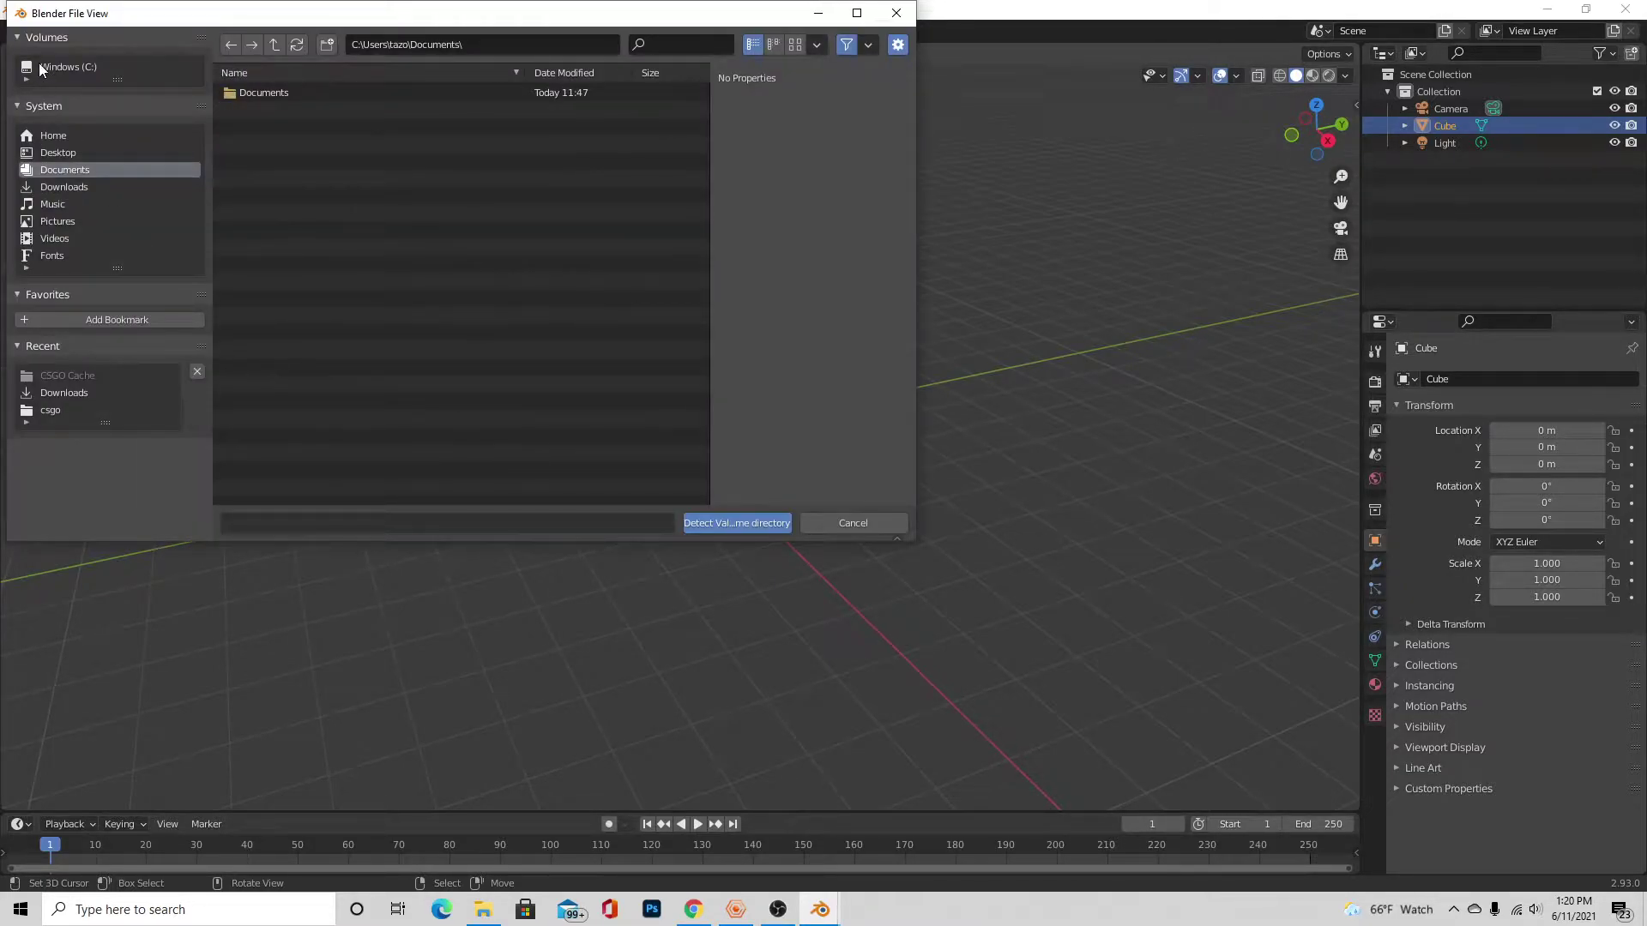
- Detect the game paths from Program Files (x86)\Steam\steamapps\common\Counter-Strike Global Offensive\csgo
{"action": "left_click", "coordinate": [43, 66]}
{"action": "left_click", "coordinate": [299, 248]}
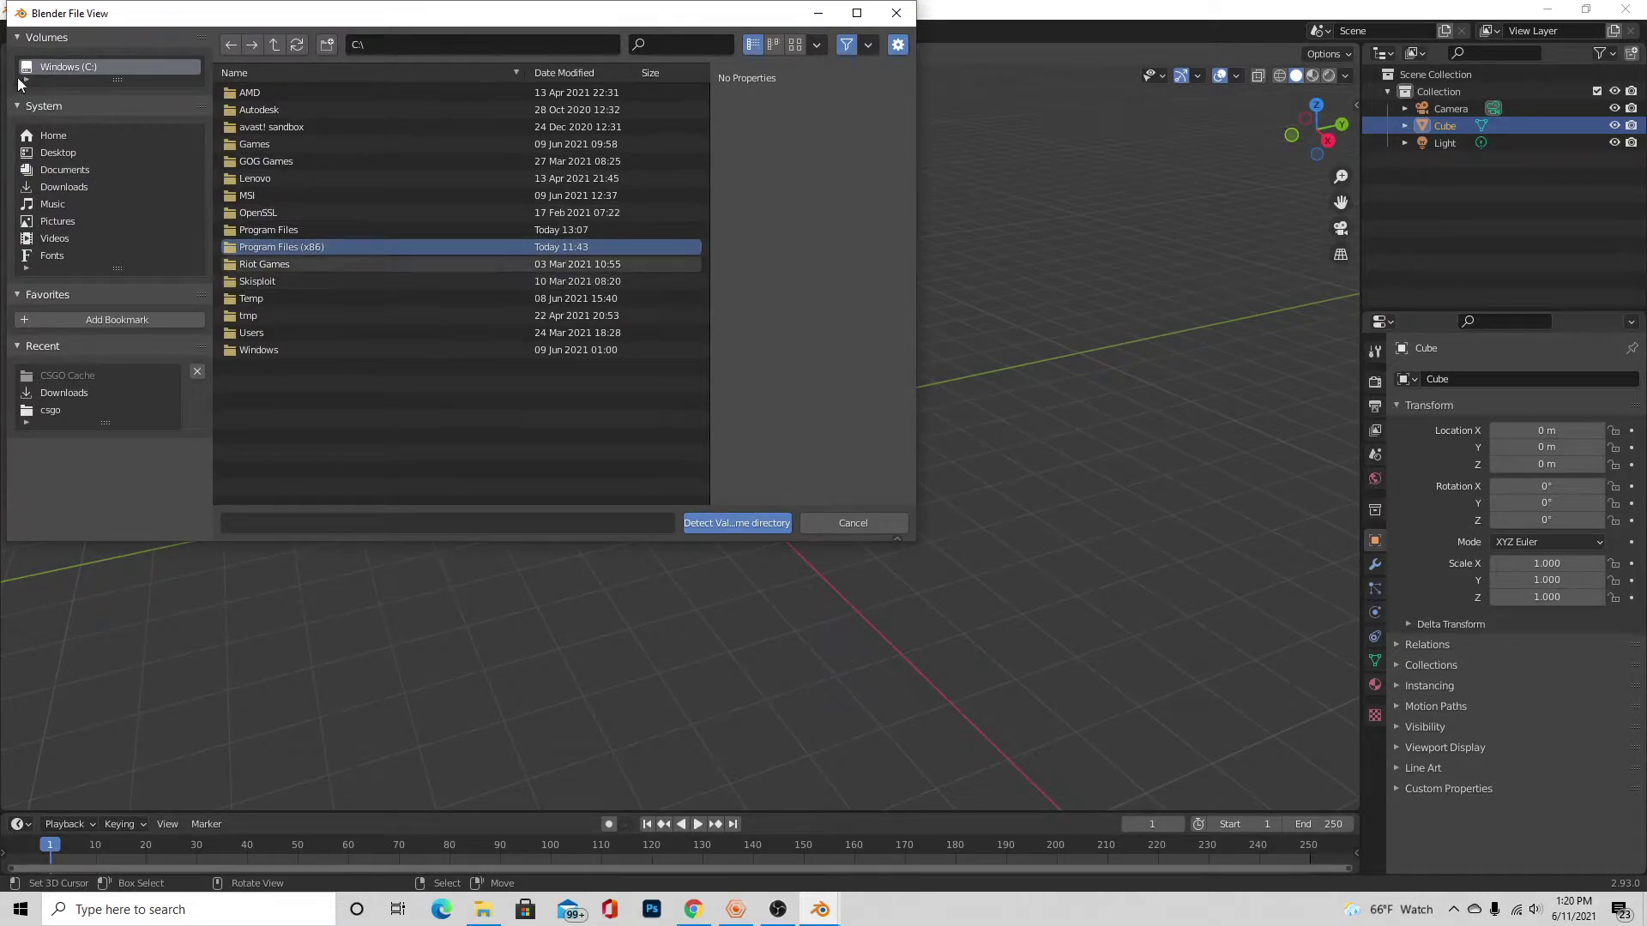
{"action": "left_click", "coordinate": [276, 249]}
{"action": "scroll", "coordinate": [320, 311], "scroll_direction": "down", "scroll_amount": 5}
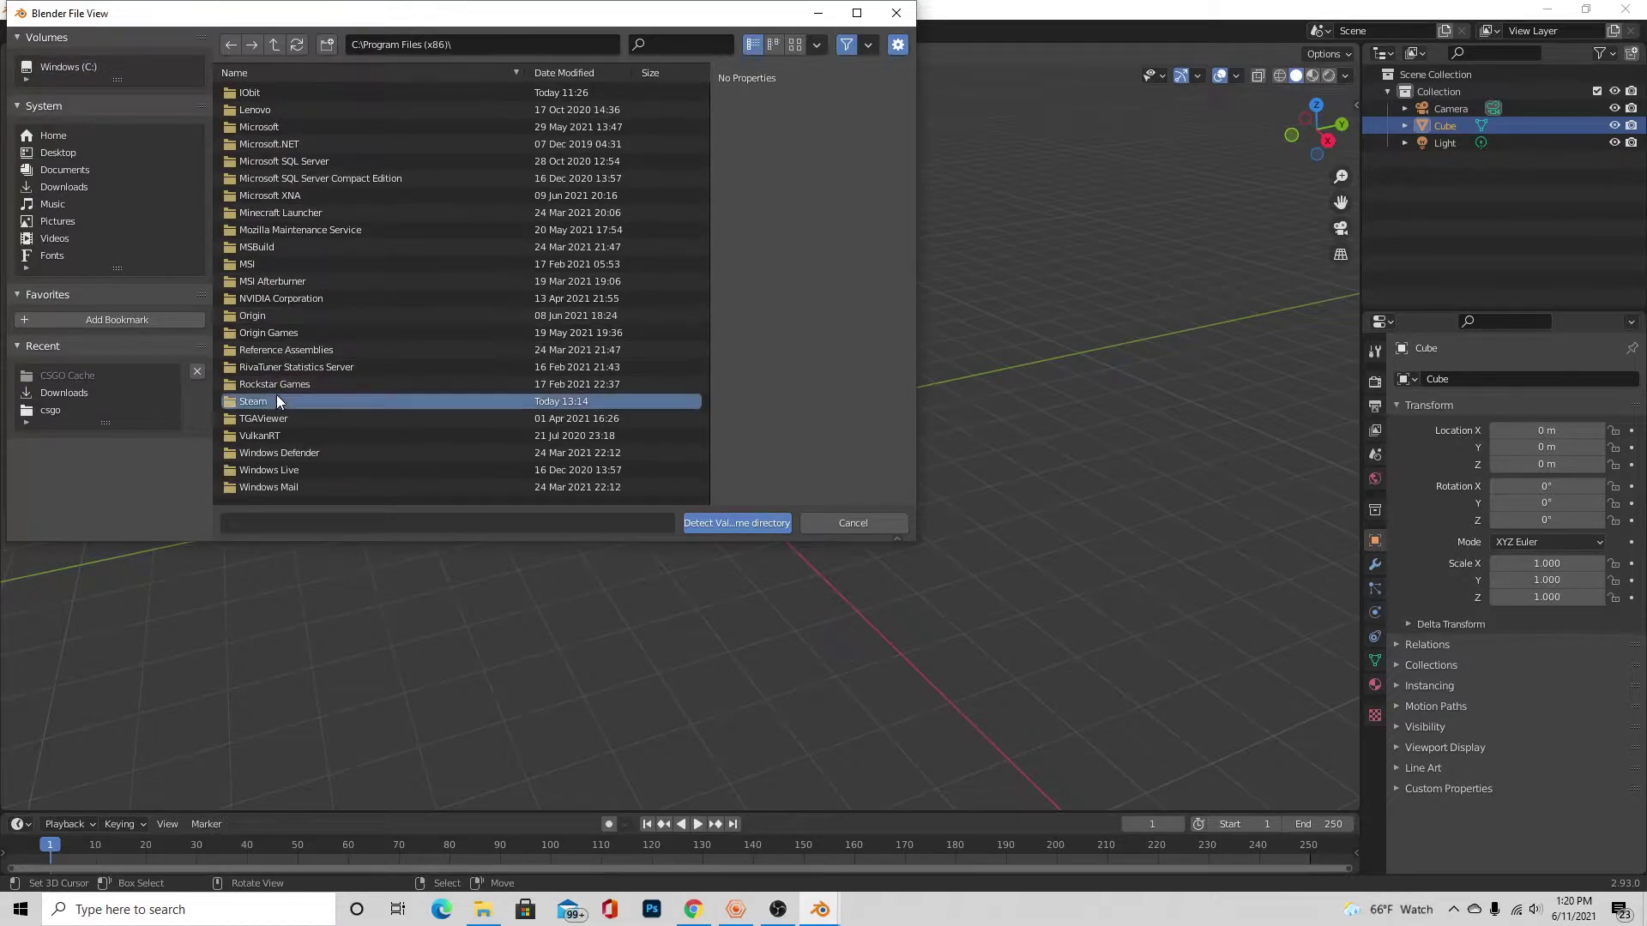
{"action": "double_click", "coordinate": [276, 395]}
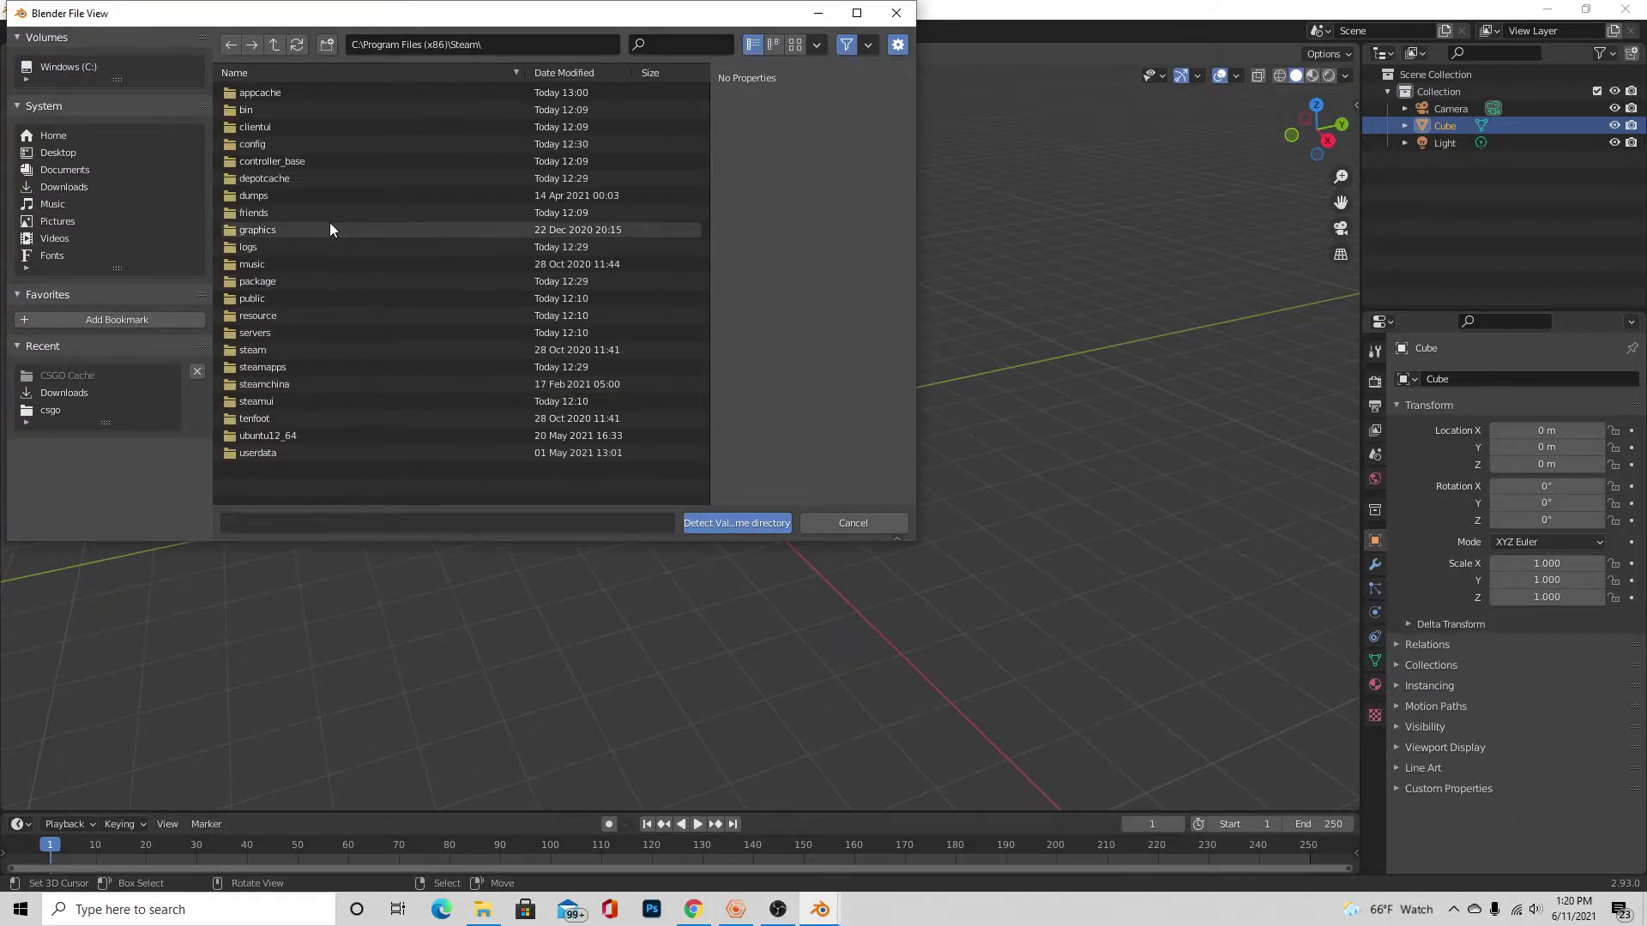
{"action": "double_click", "coordinate": [295, 369]}
{"action": "double_click", "coordinate": [298, 94]}
{"action": "left_click", "coordinate": [298, 110]}
{"action": "double_click", "coordinate": [298, 110]}
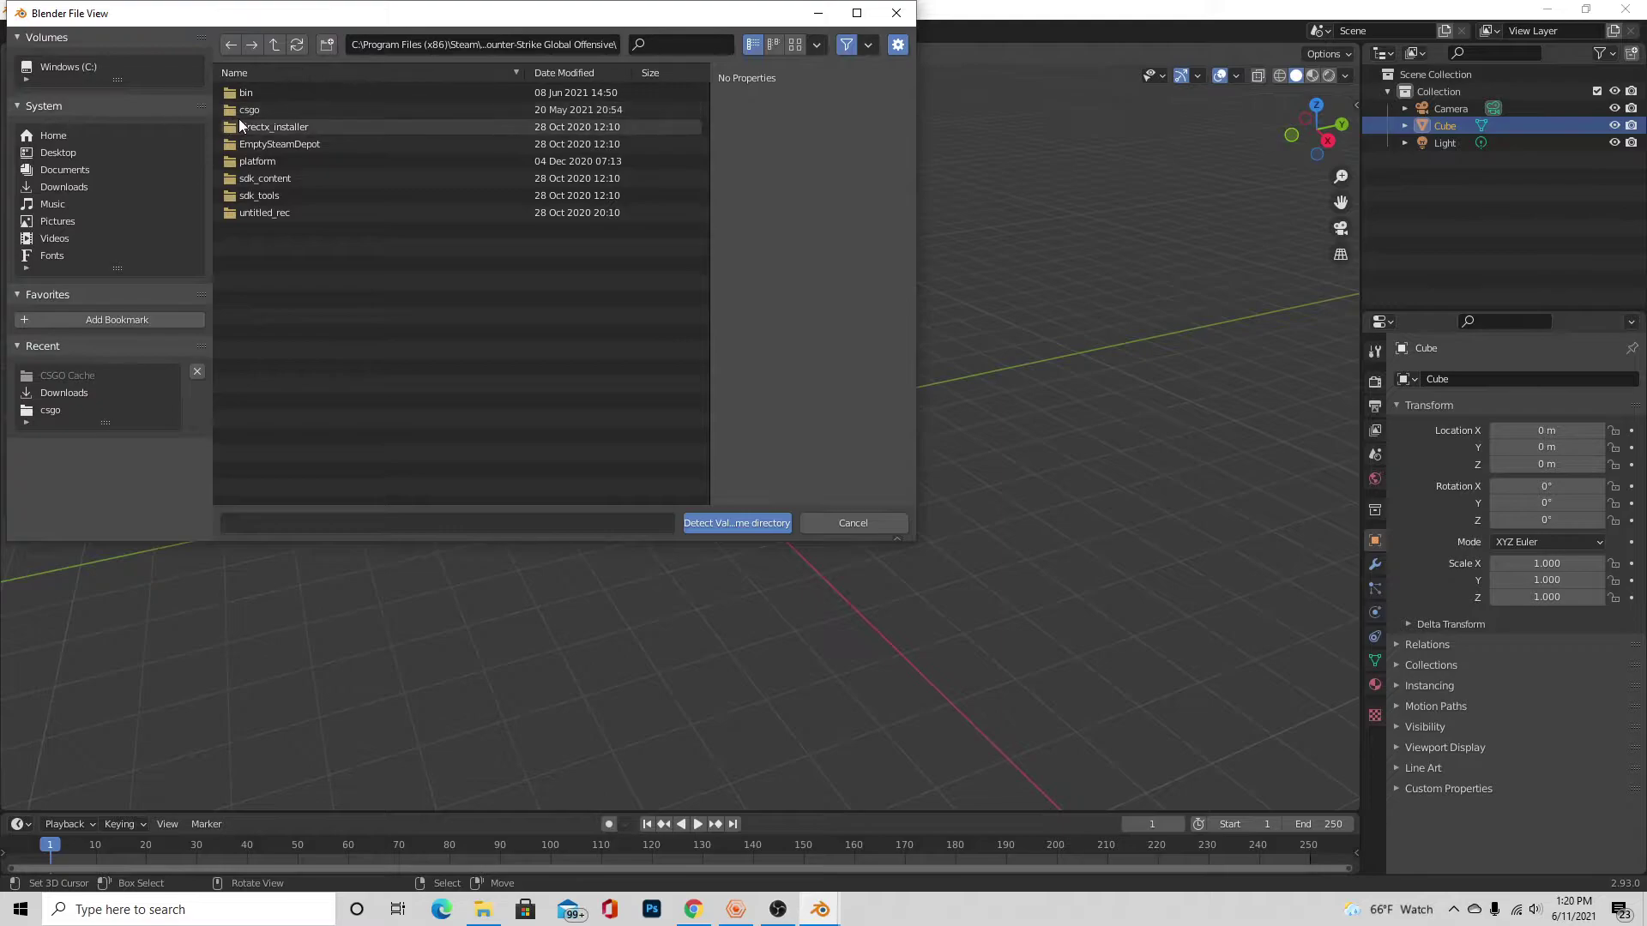
{"action": "double_click", "coordinate": [258, 106]}
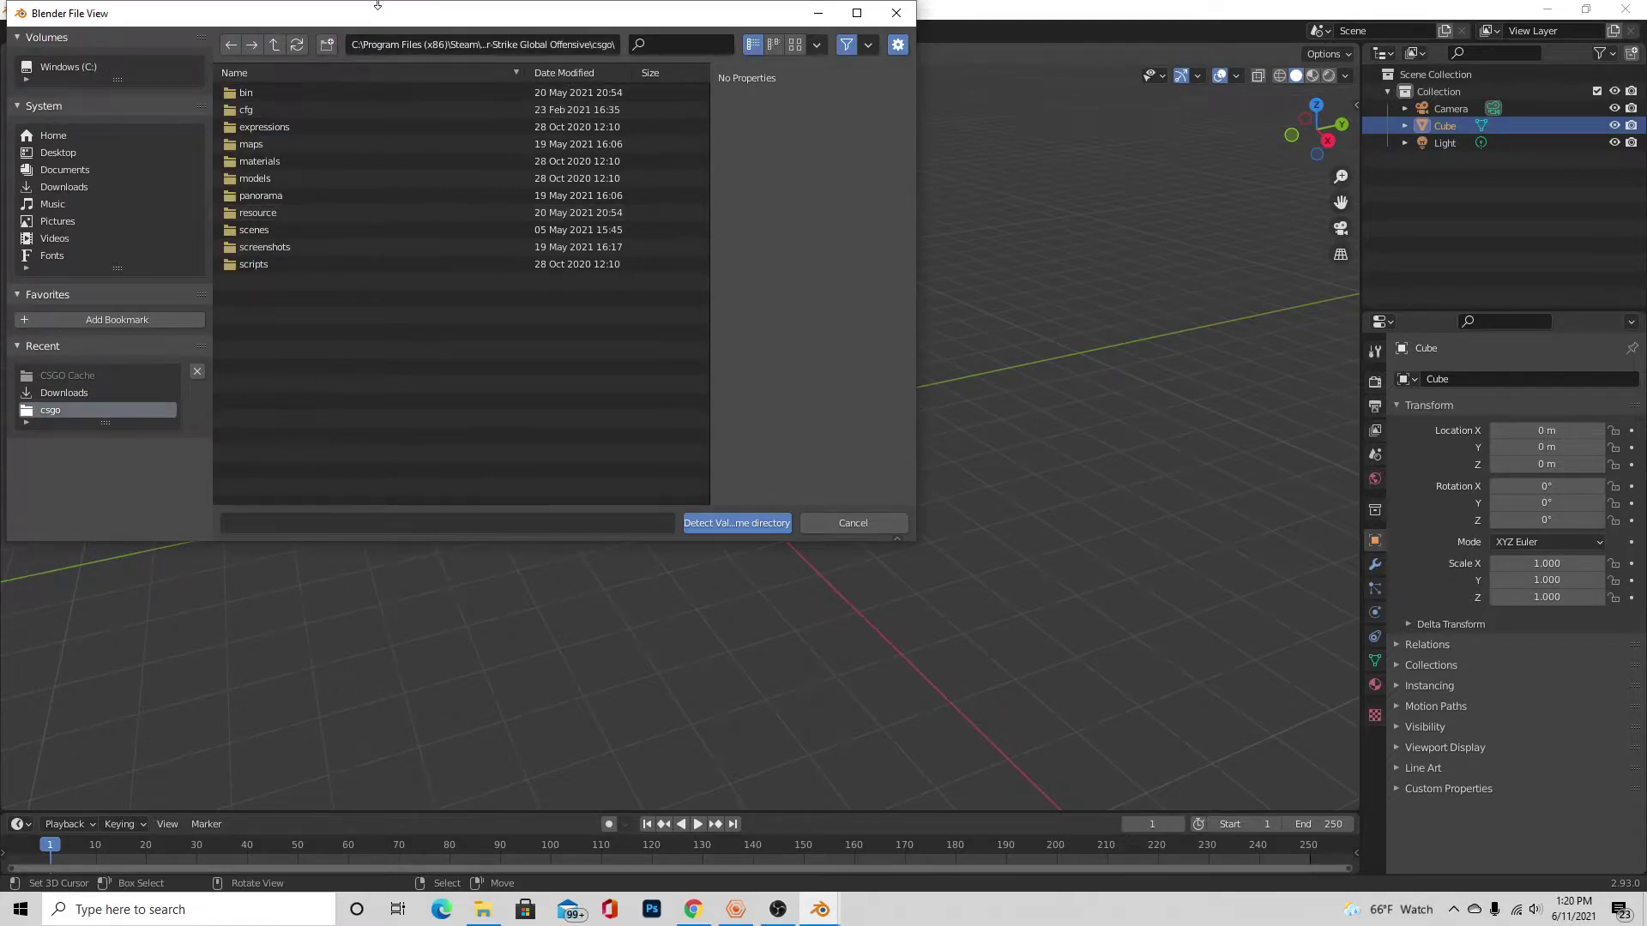
{"action": "left_click", "coordinate": [758, 521]}
- Save the add-on preferences and close the Preferences window
{"action": "scroll", "coordinate": [421, 305], "scroll_direction": "down", "scroll_amount": 5}
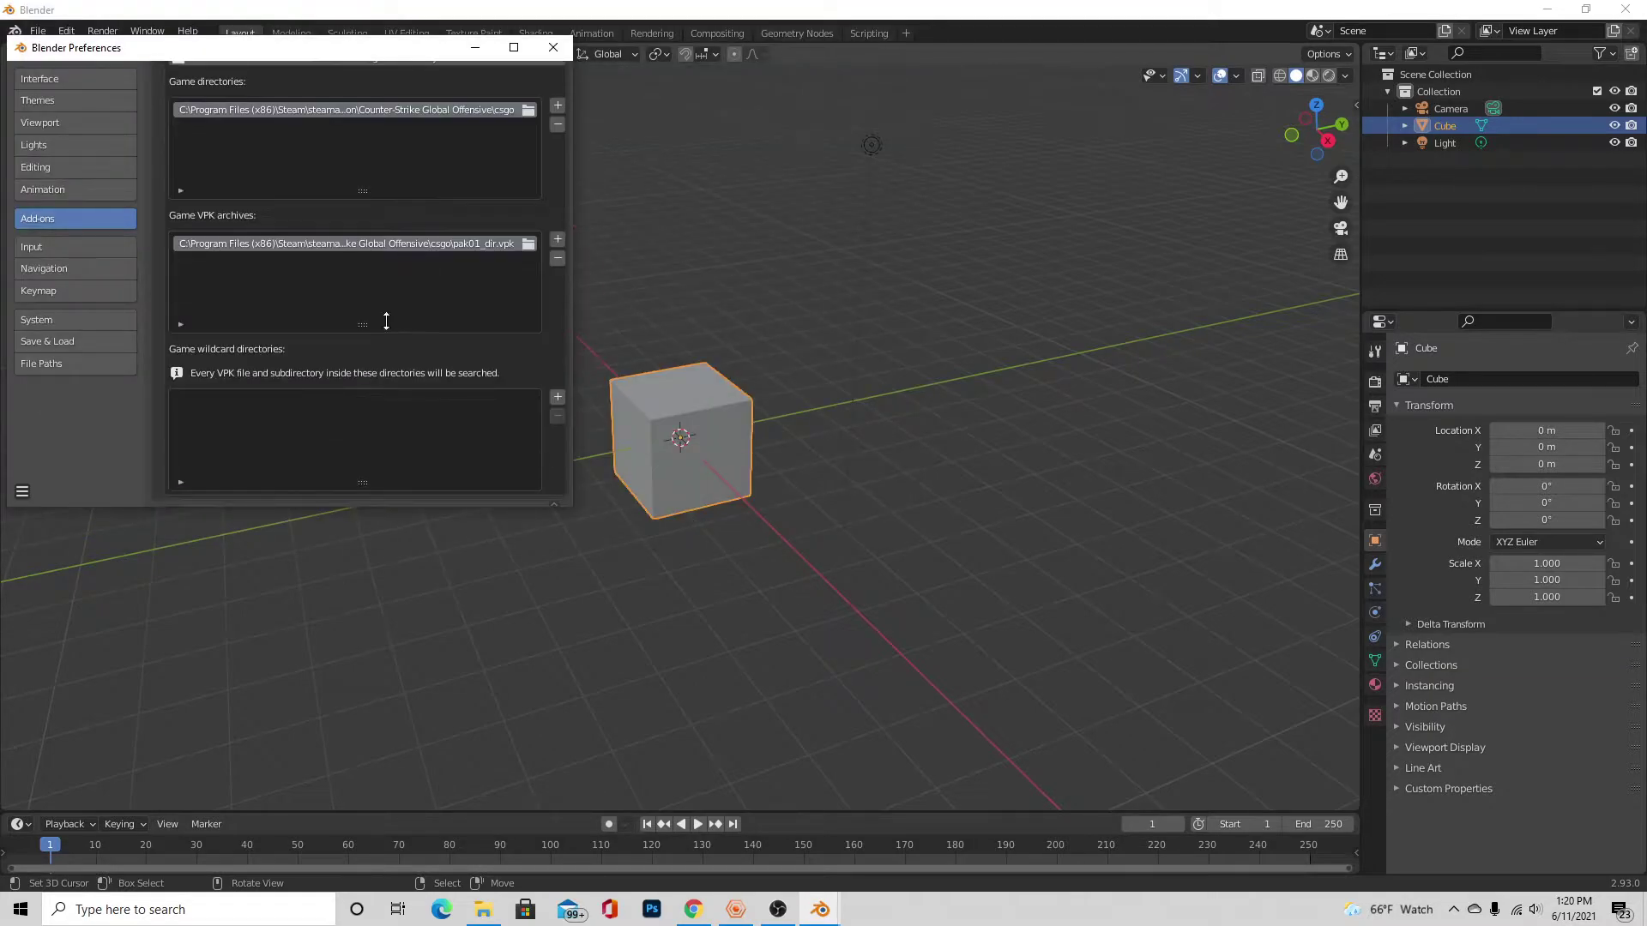
{"action": "left_click", "coordinate": [23, 491]}
{"action": "left_click", "coordinate": [91, 440]}
{"action": "left_click", "coordinate": [551, 47]}
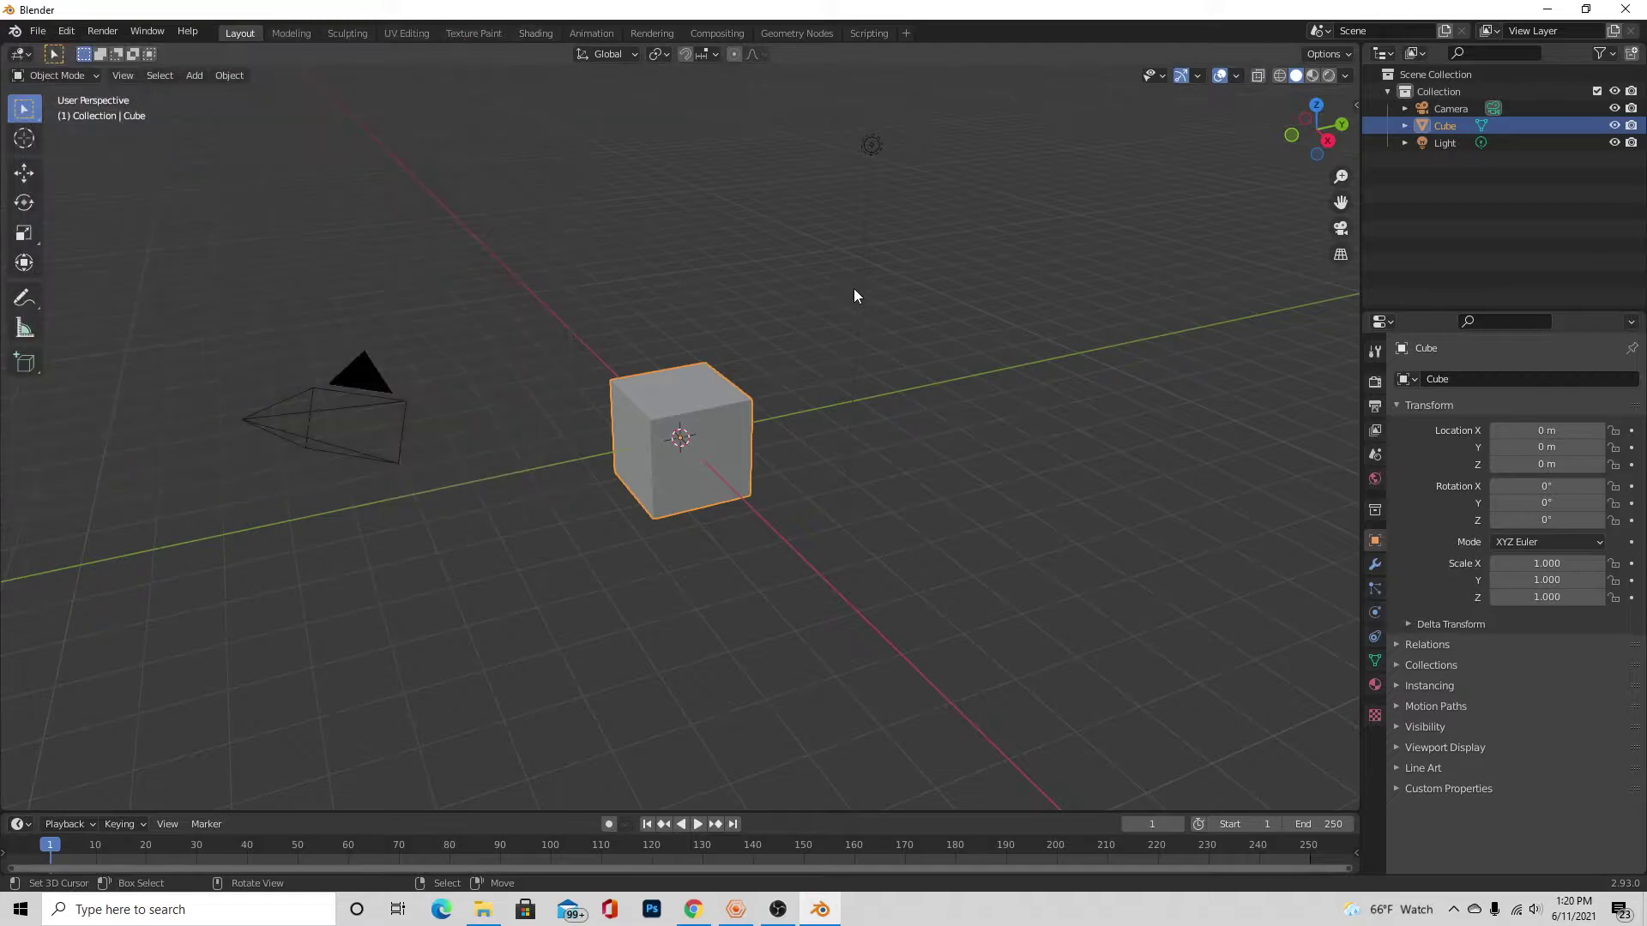
- Delete the default camera, cube and light from the scene
{"action": "key", "text": "a"}
{"action": "key", "text": "x"}
{"action": "left_click", "coordinate": [852, 290]}
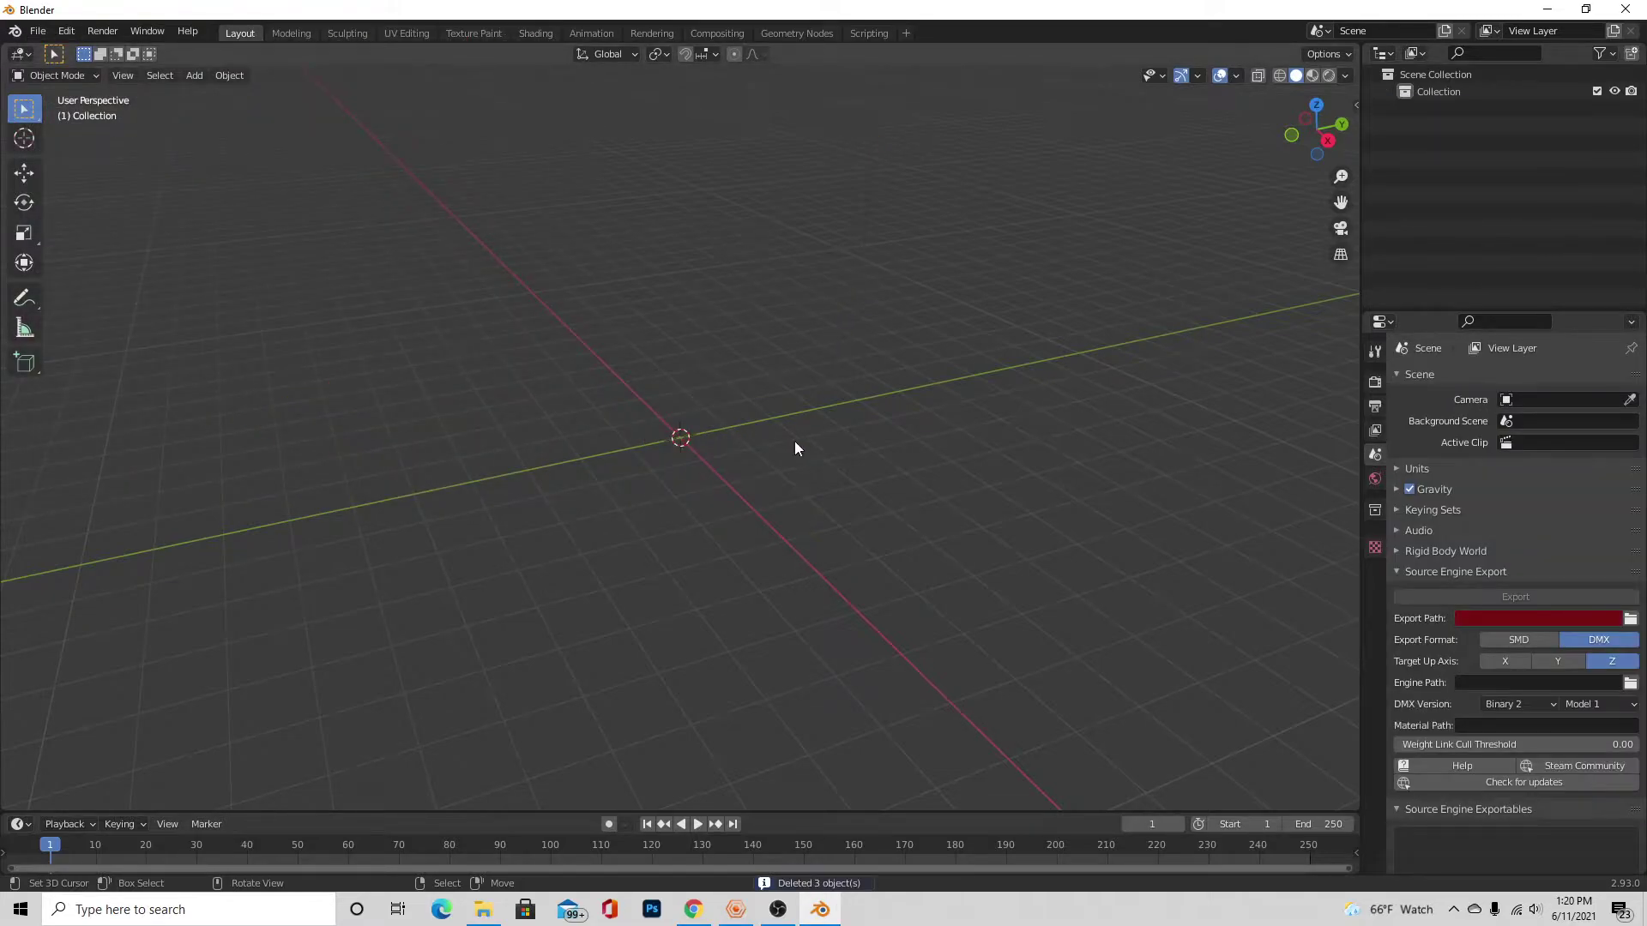
- Launch GCFScape from the system search
{"action": "left_click", "coordinate": [483, 909]}
{"action": "left_click", "coordinate": [822, 561]}
{"action": "left_click", "coordinate": [172, 910]}
{"action": "left_click", "coordinate": [147, 587]}
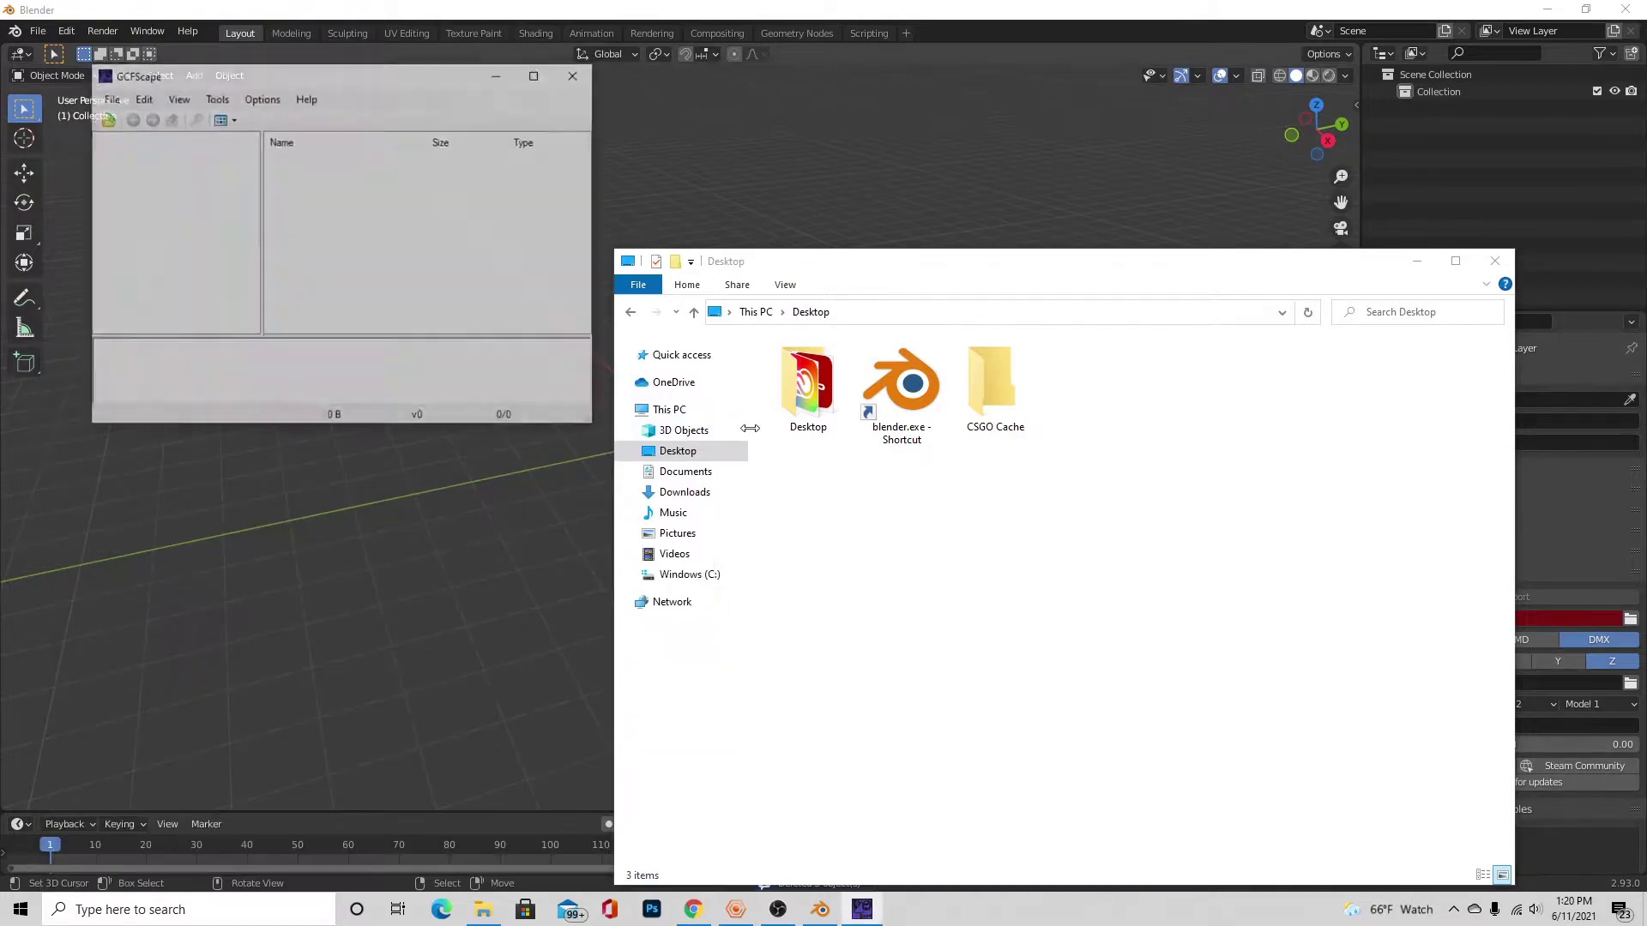
- Start opening a package in GCFScape and browse to Program Files (x86)\Steam\steamapps
{"action": "left_click", "coordinate": [108, 98]}
{"action": "left_click", "coordinate": [136, 116]}
{"action": "left_click", "coordinate": [171, 420]}
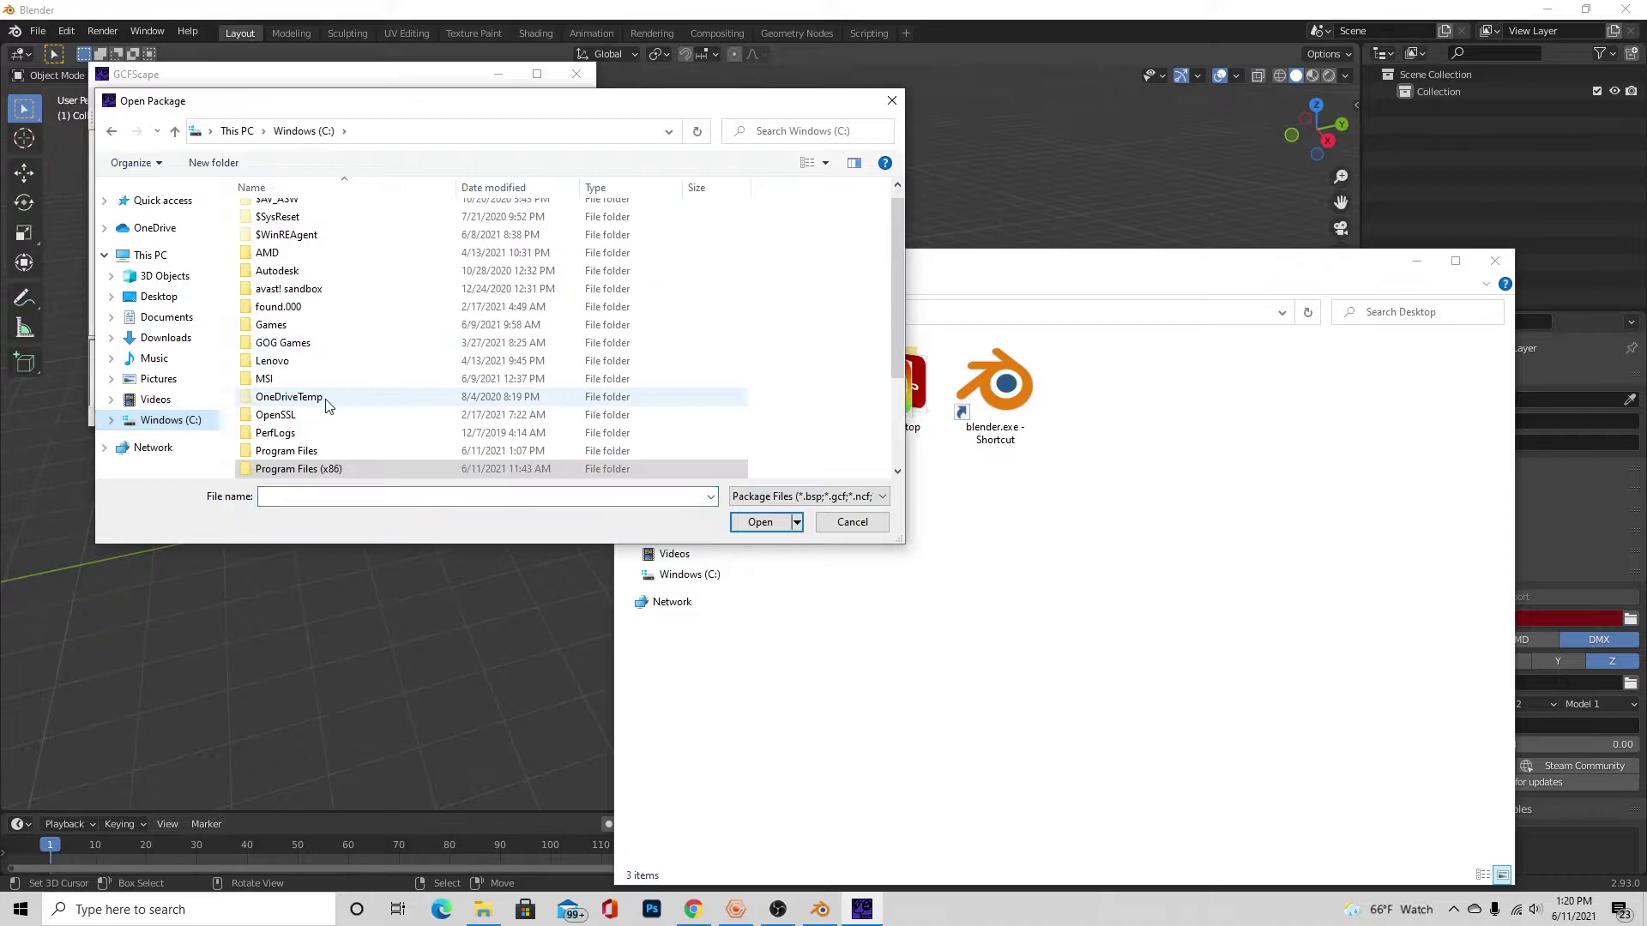
{"action": "scroll", "coordinate": [296, 357], "scroll_direction": "down", "scroll_amount": 2}
{"action": "double_click", "coordinate": [296, 358]}
{"action": "scroll", "coordinate": [335, 362], "scroll_direction": "down", "scroll_amount": 3}
{"action": "scroll", "coordinate": [334, 361], "scroll_direction": "down", "scroll_amount": 5}
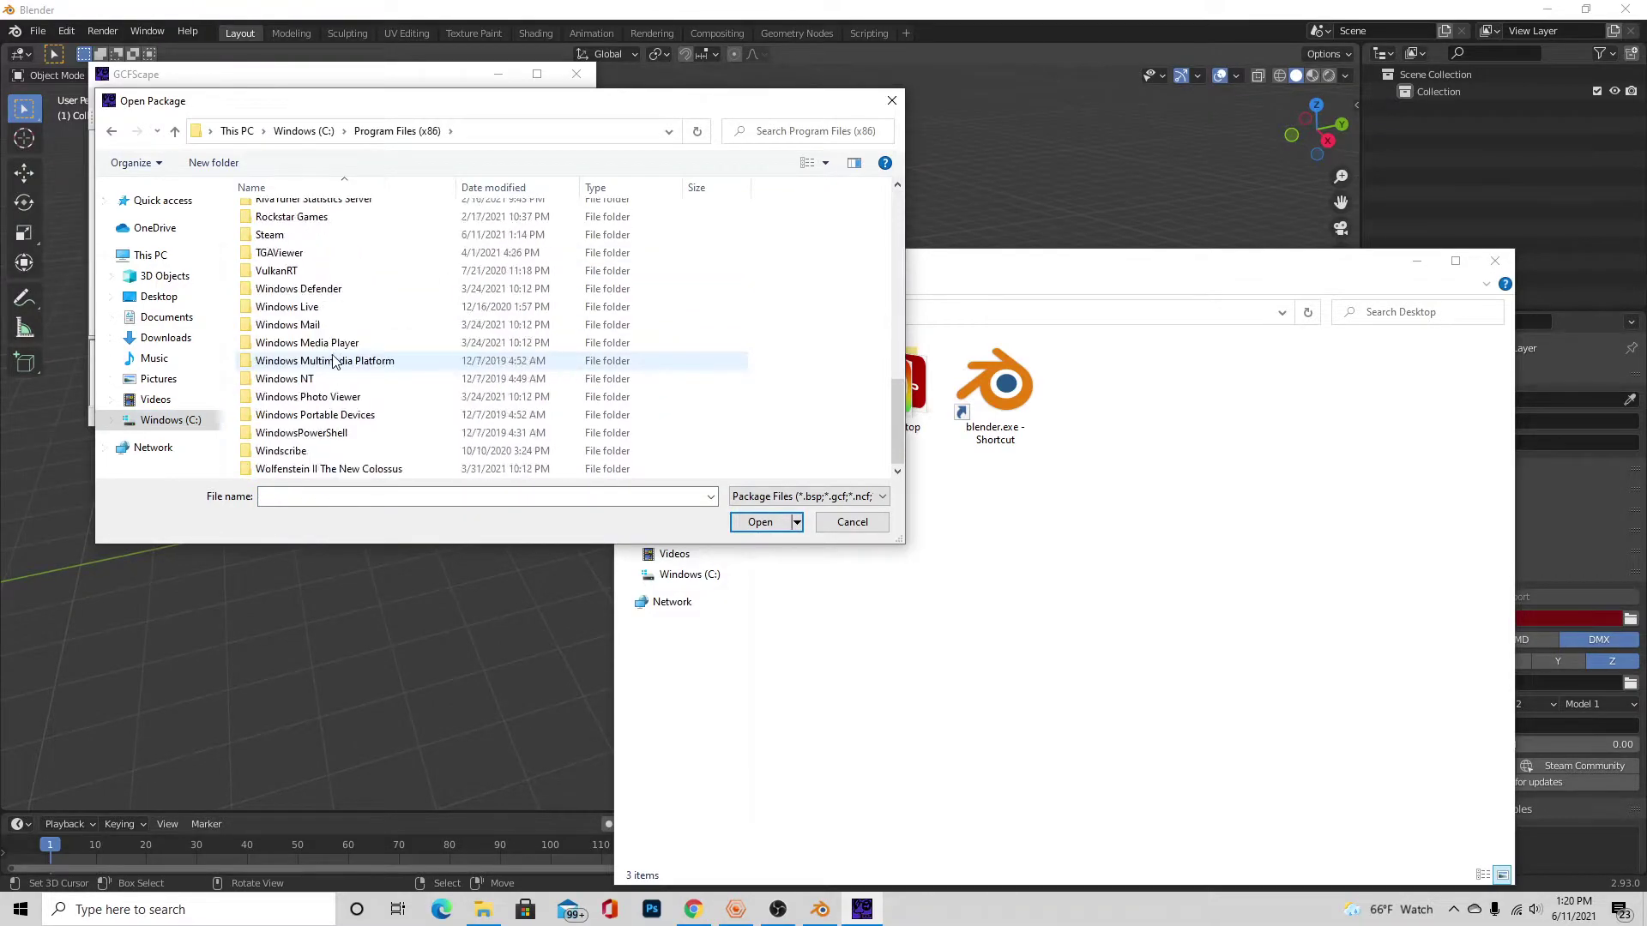
{"action": "double_click", "coordinate": [335, 244]}
{"action": "scroll", "coordinate": [349, 297], "scroll_direction": "down", "scroll_amount": 5}
{"action": "double_click", "coordinate": [316, 392]}
- Go into common\Counter-Strike Global Offensive\csgo and load pak01_dir.vpk
{"action": "left_click", "coordinate": [305, 191]}
{"action": "left_click", "coordinate": [352, 188]}
{"action": "double_click", "coordinate": [331, 213]}
{"action": "double_click", "coordinate": [366, 232]}
{"action": "double_click", "coordinate": [361, 231]}
{"action": "scroll", "coordinate": [343, 257], "scroll_direction": "down", "scroll_amount": 9}
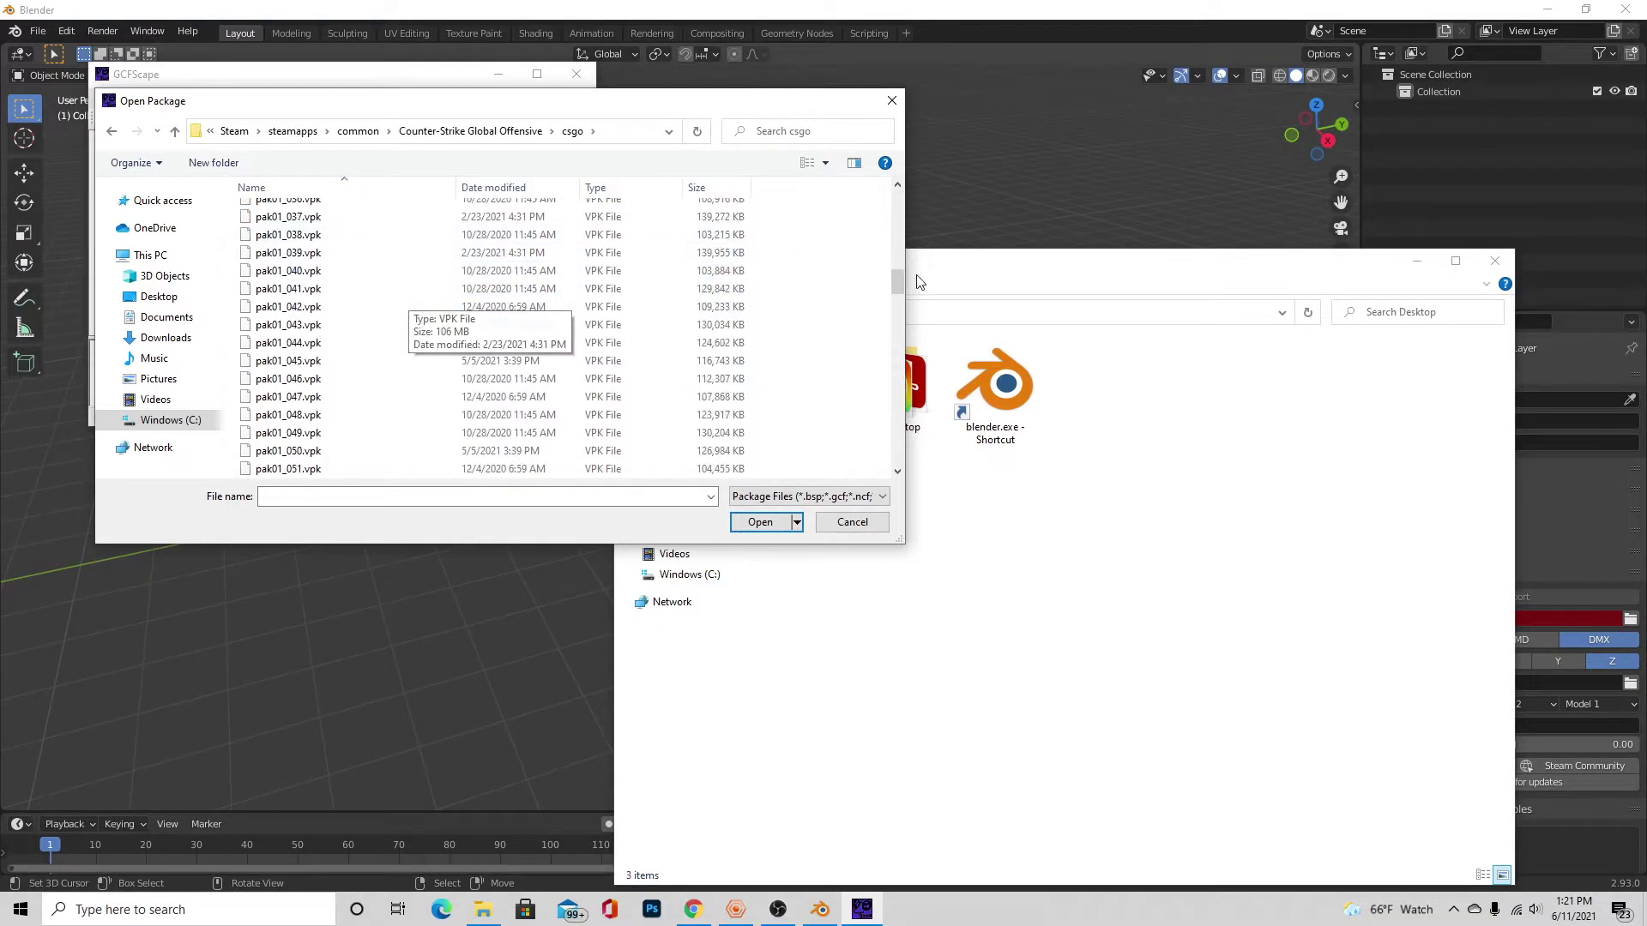
{"action": "left_click_drag", "start_coordinate": [901, 276], "coordinate": [898, 461]}
{"action": "left_click", "coordinate": [318, 469]}
{"action": "left_click", "coordinate": [350, 434]}
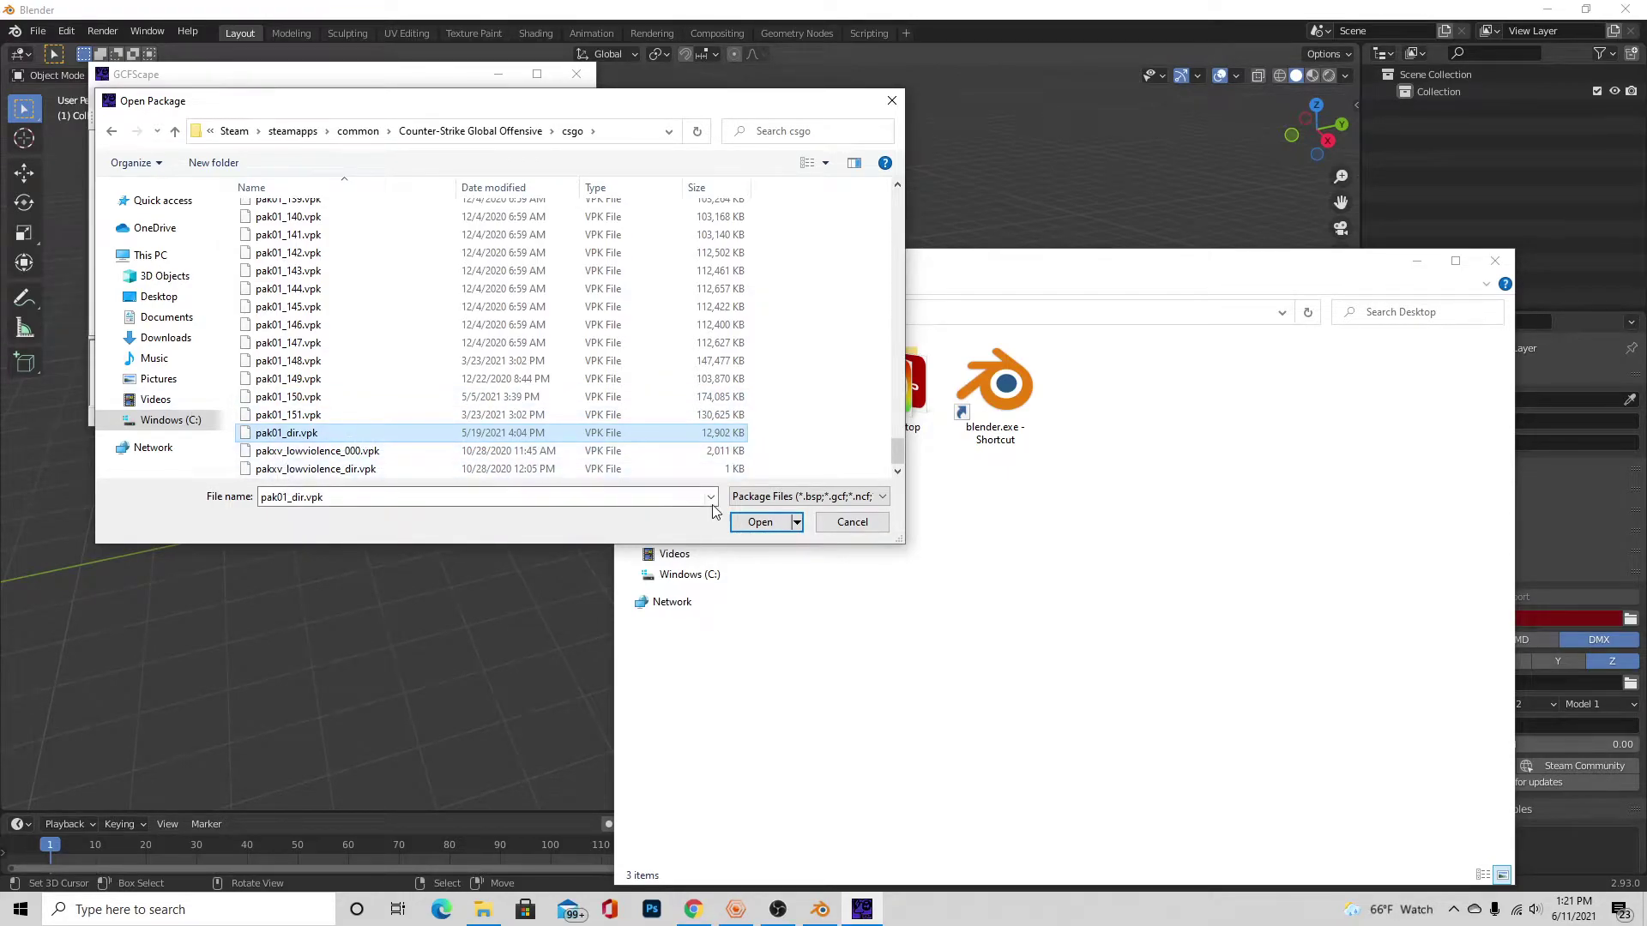
{"action": "left_click", "coordinate": [748, 520]}
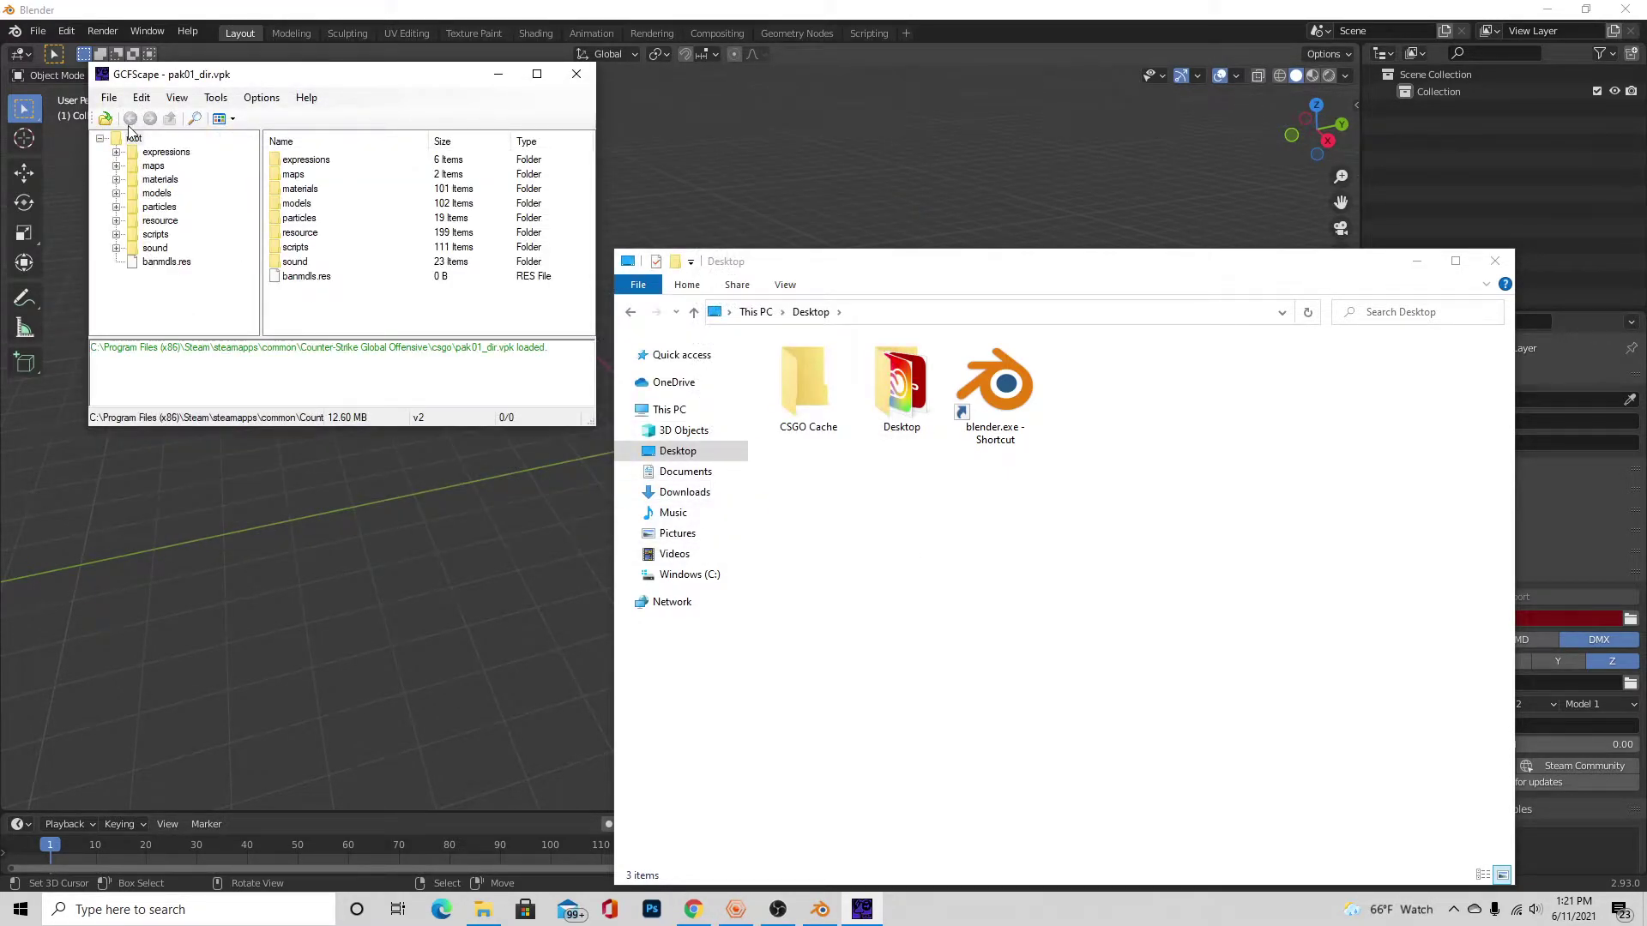
- Extract pak01_dir.vpk's root folder into a new Desktop folder named 'CSGO Files'
{"action": "right_click", "coordinate": [136, 139]}
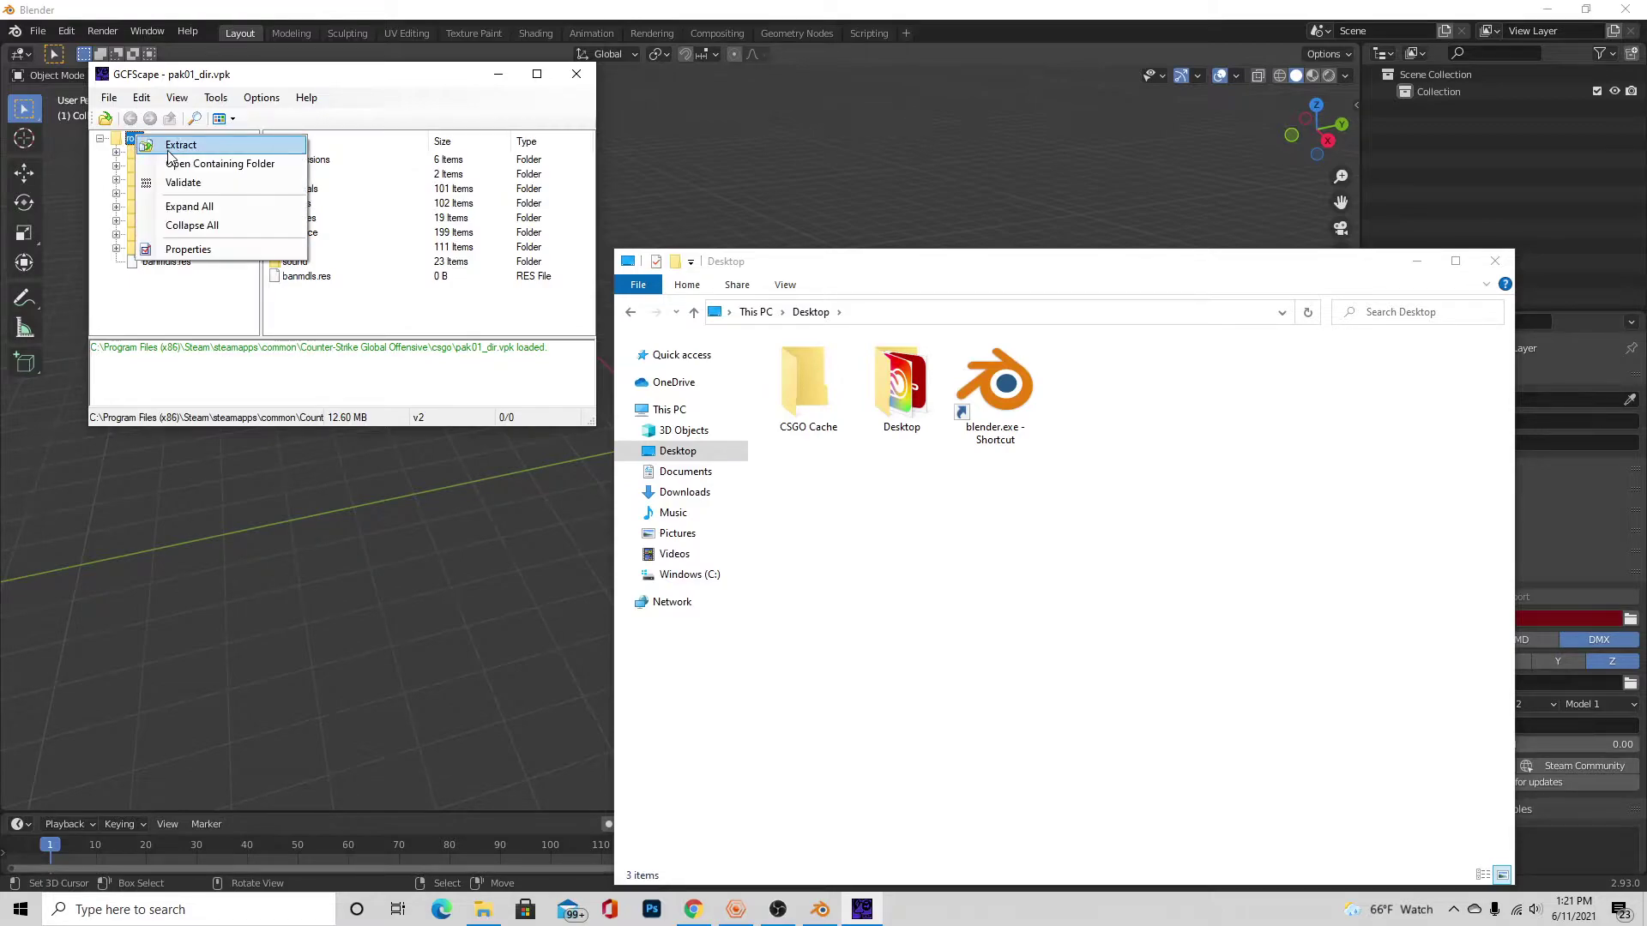
{"action": "left_click", "coordinate": [176, 145]}
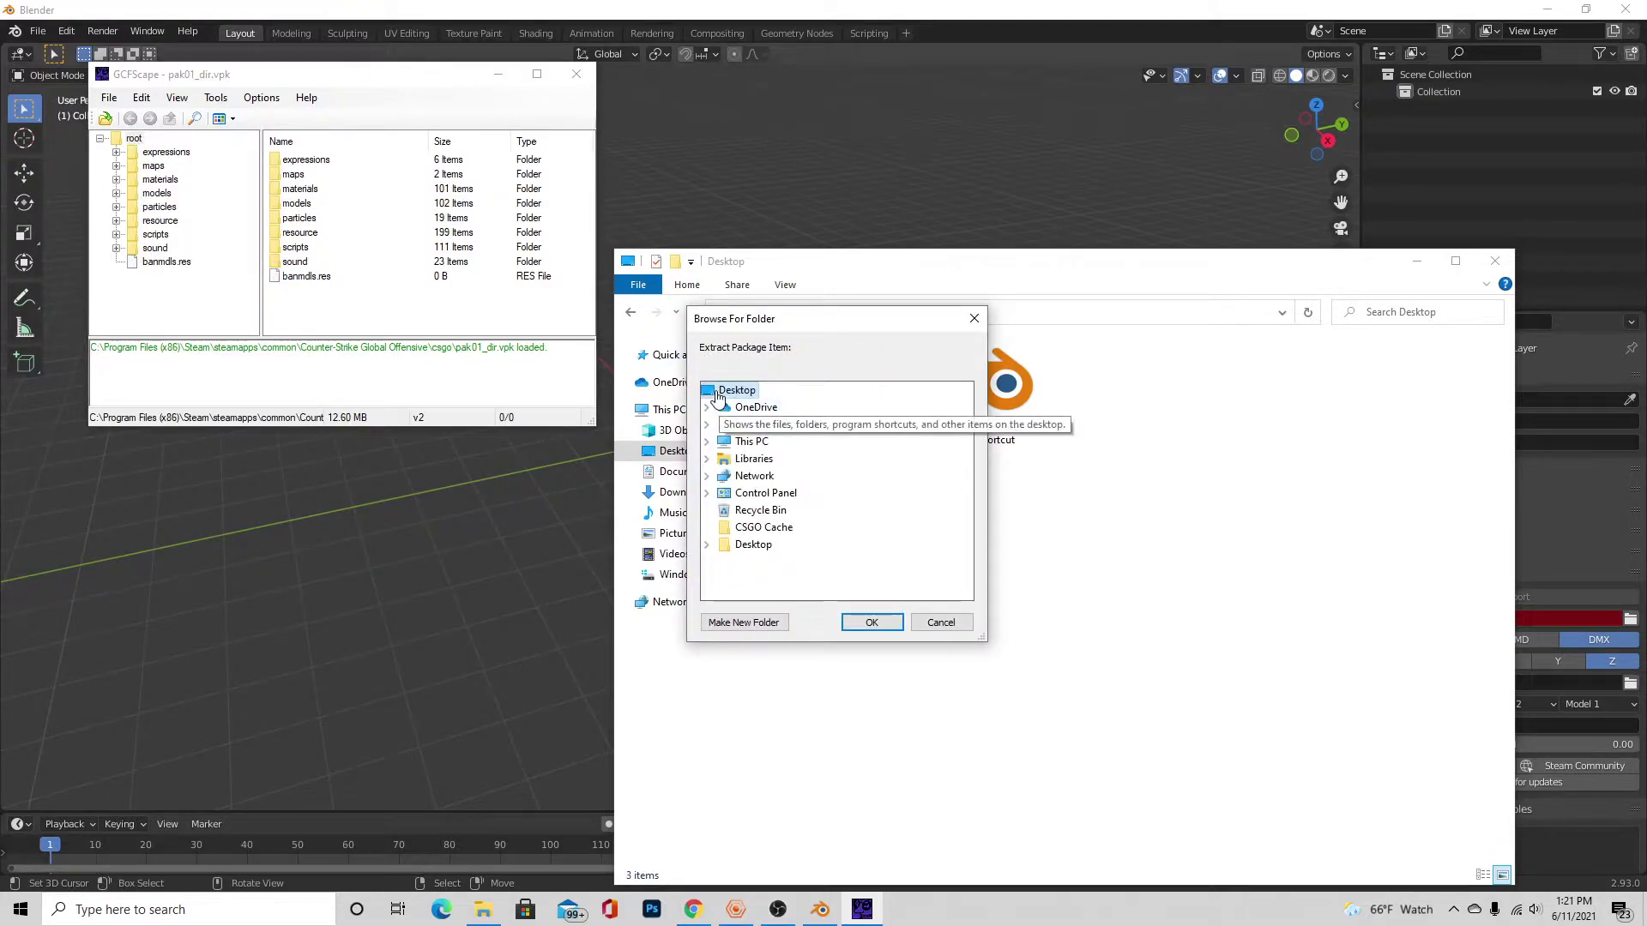
{"action": "left_click", "coordinate": [752, 622]}
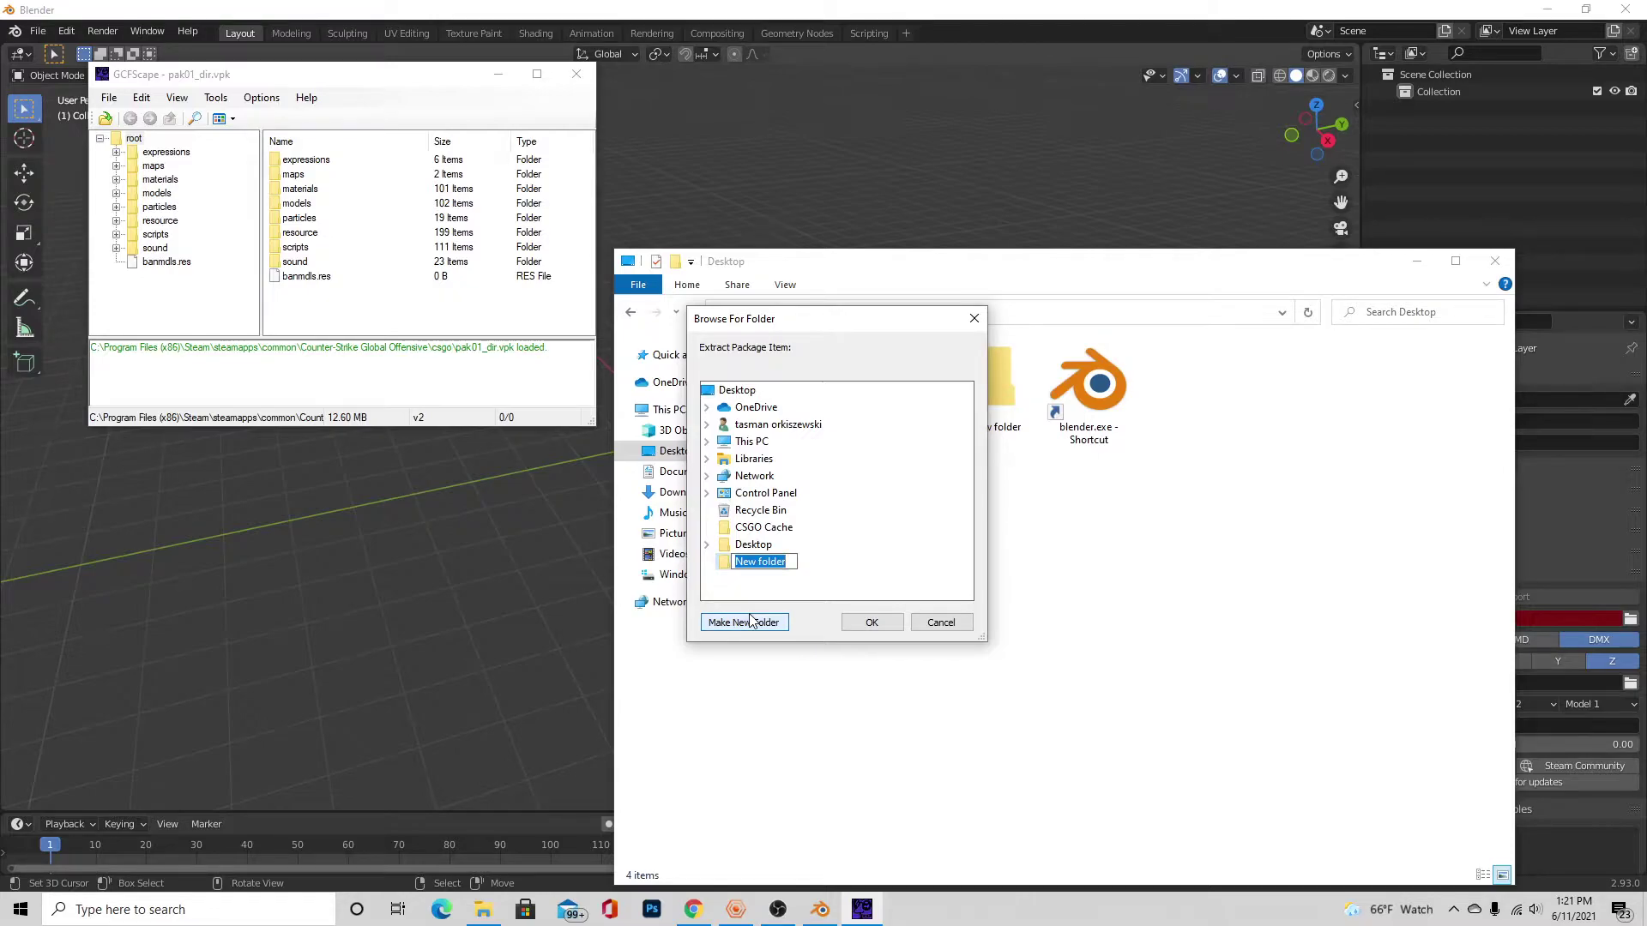
{"action": "type", "text": "CSGO Files"}
{"action": "key", "text": "Return"}
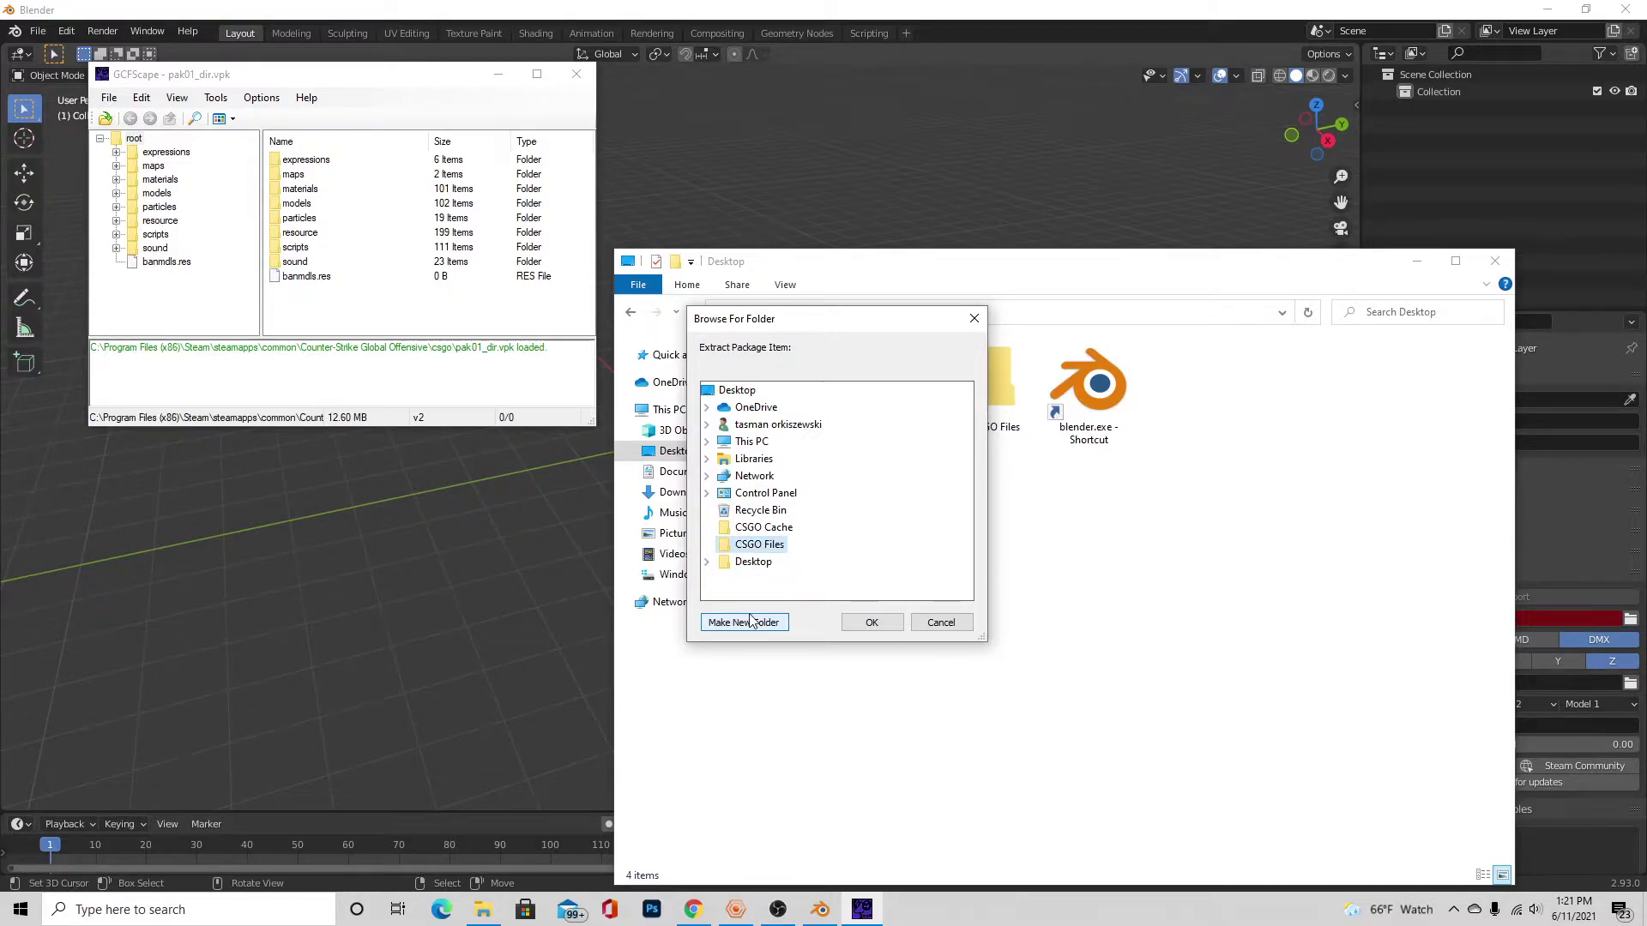
{"action": "left_click", "coordinate": [875, 623]}
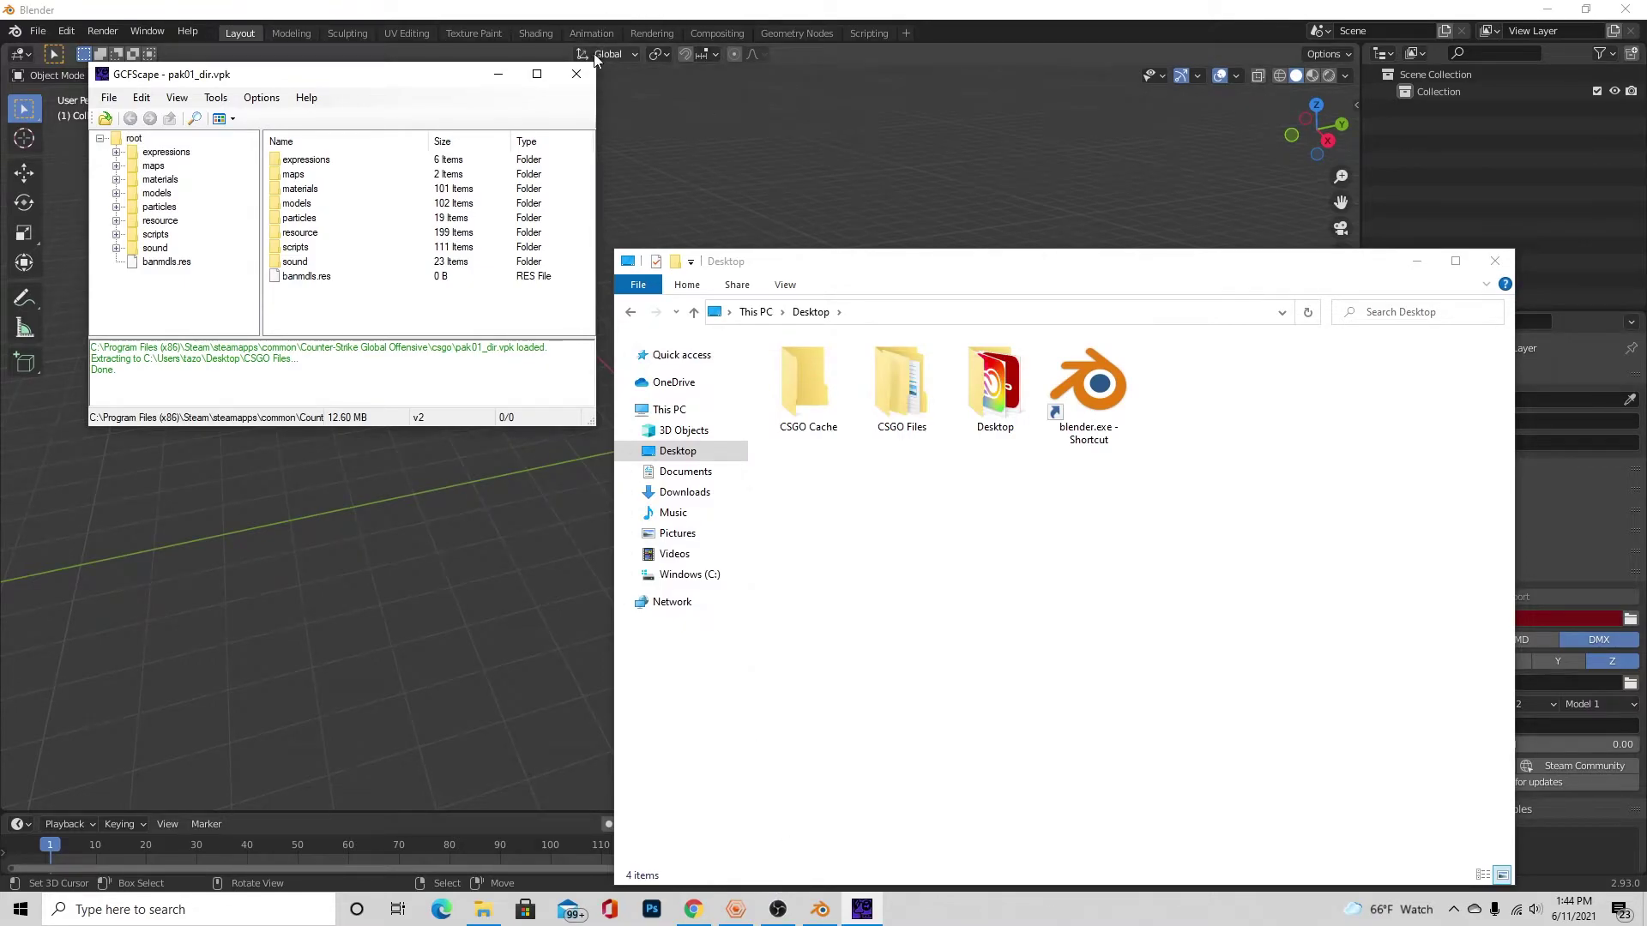
- Close GCFScape and the Desktop window, then start a Source Engine Model (enhanced) (.qc/.mdl) import
{"action": "left_click", "coordinate": [576, 73]}
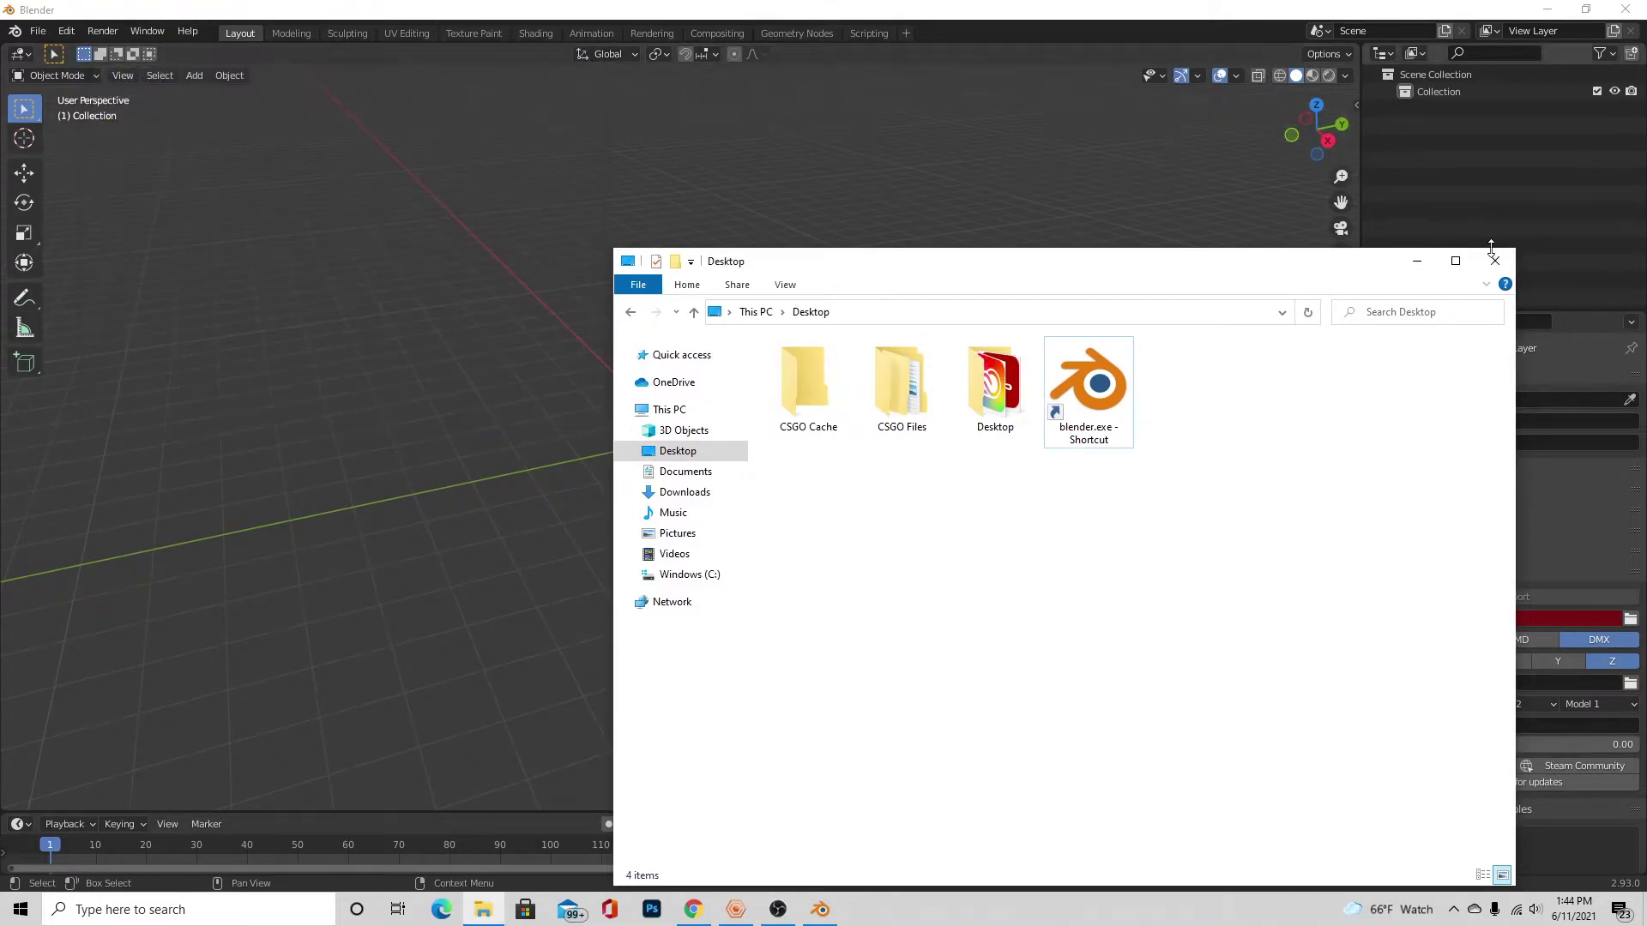
{"action": "left_click", "coordinate": [1500, 261]}
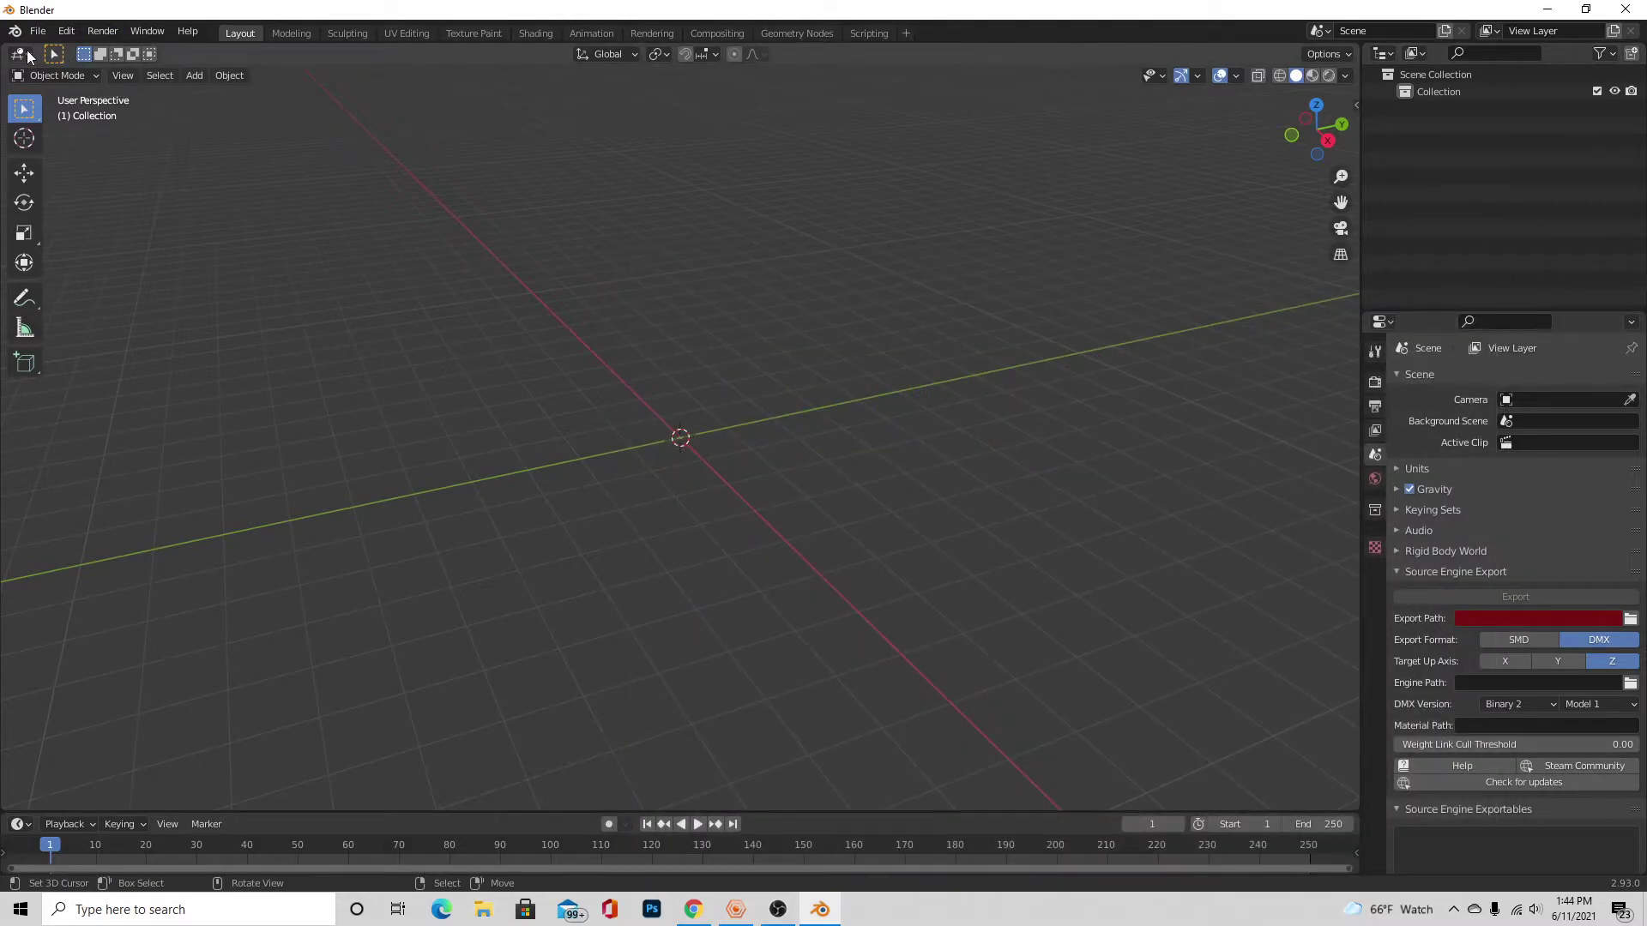
{"action": "left_click", "coordinate": [36, 31]}
{"action": "left_click", "coordinate": [40, 36]}
{"action": "left_click", "coordinate": [39, 36]}
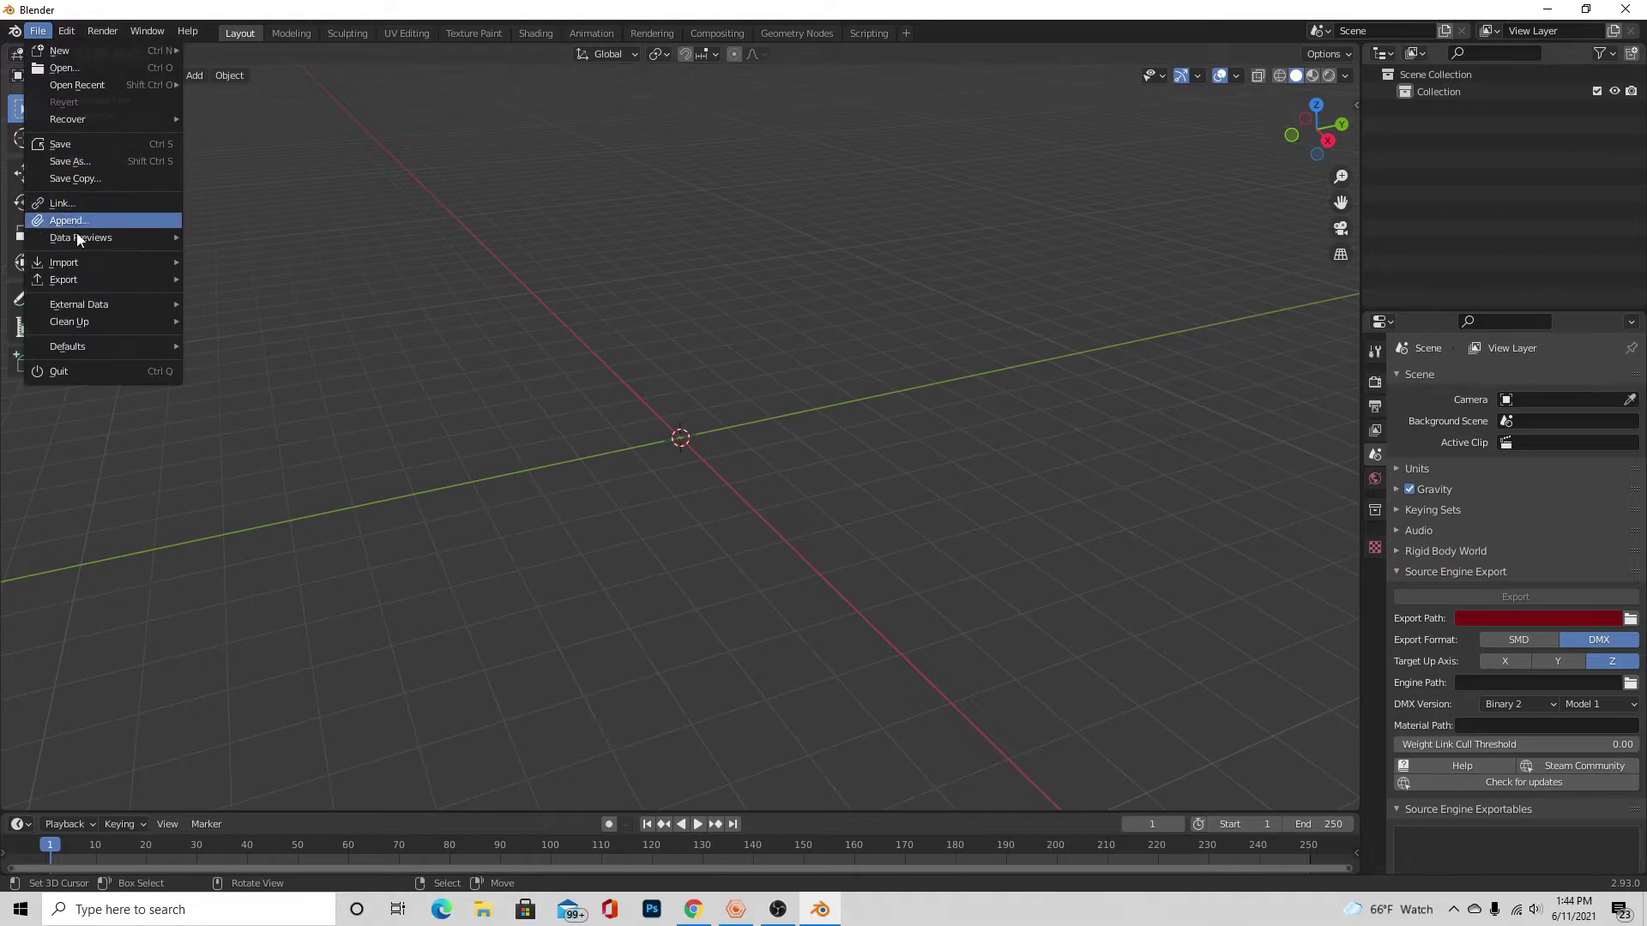
{"action": "mouse_move", "coordinate": [120, 259]}
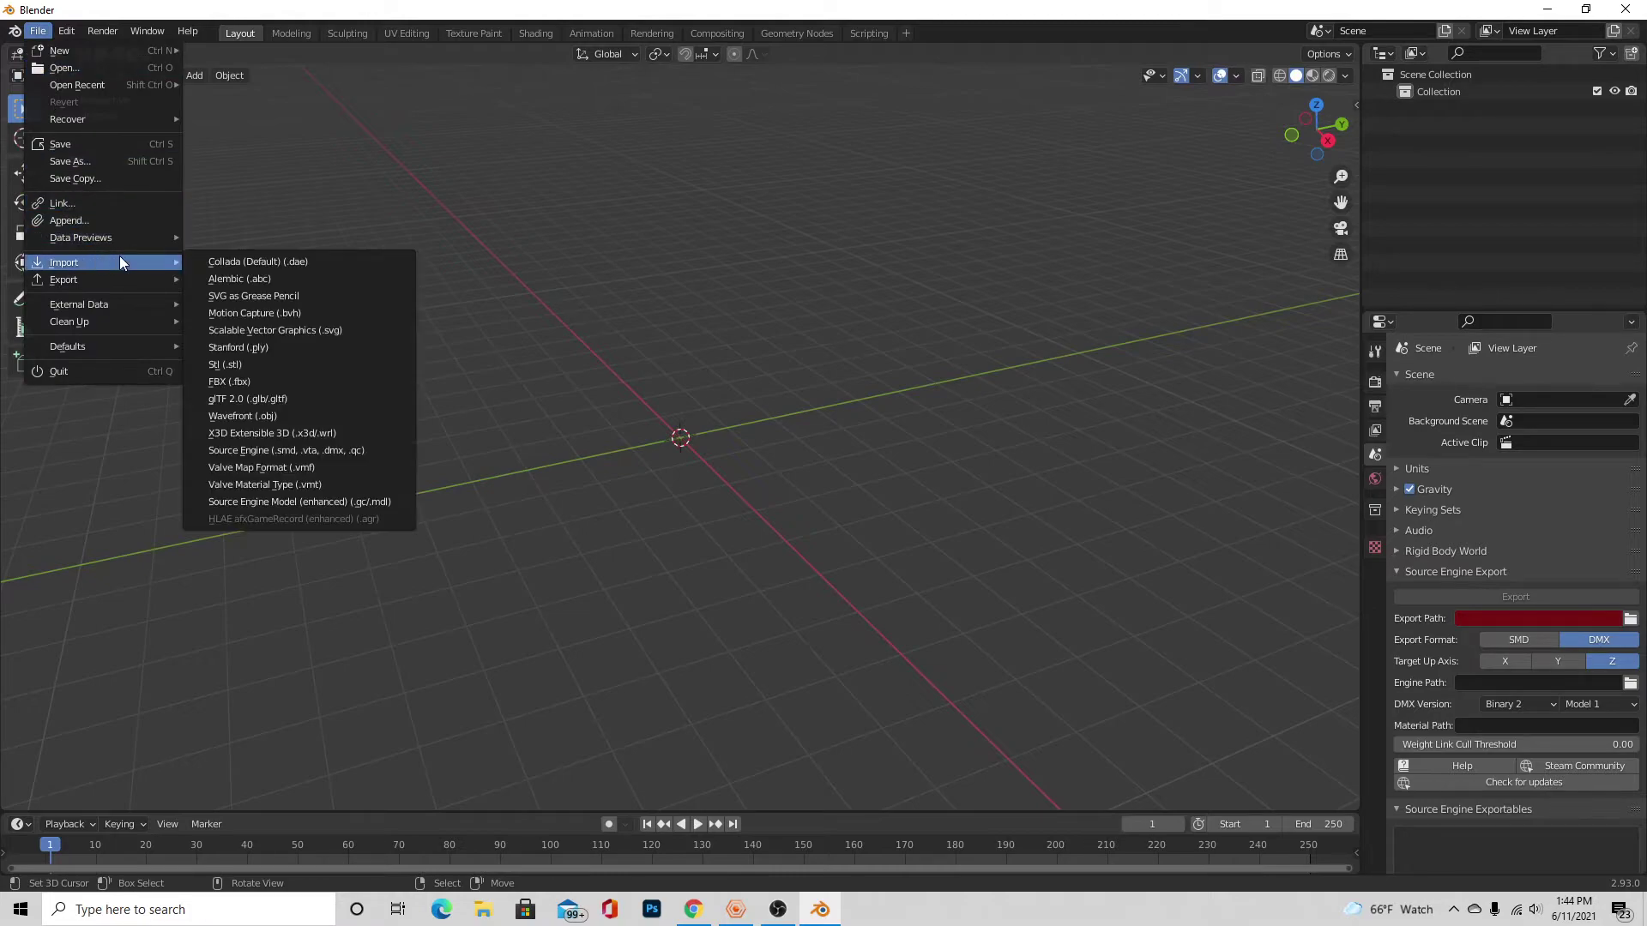
{"action": "left_click", "coordinate": [371, 506]}
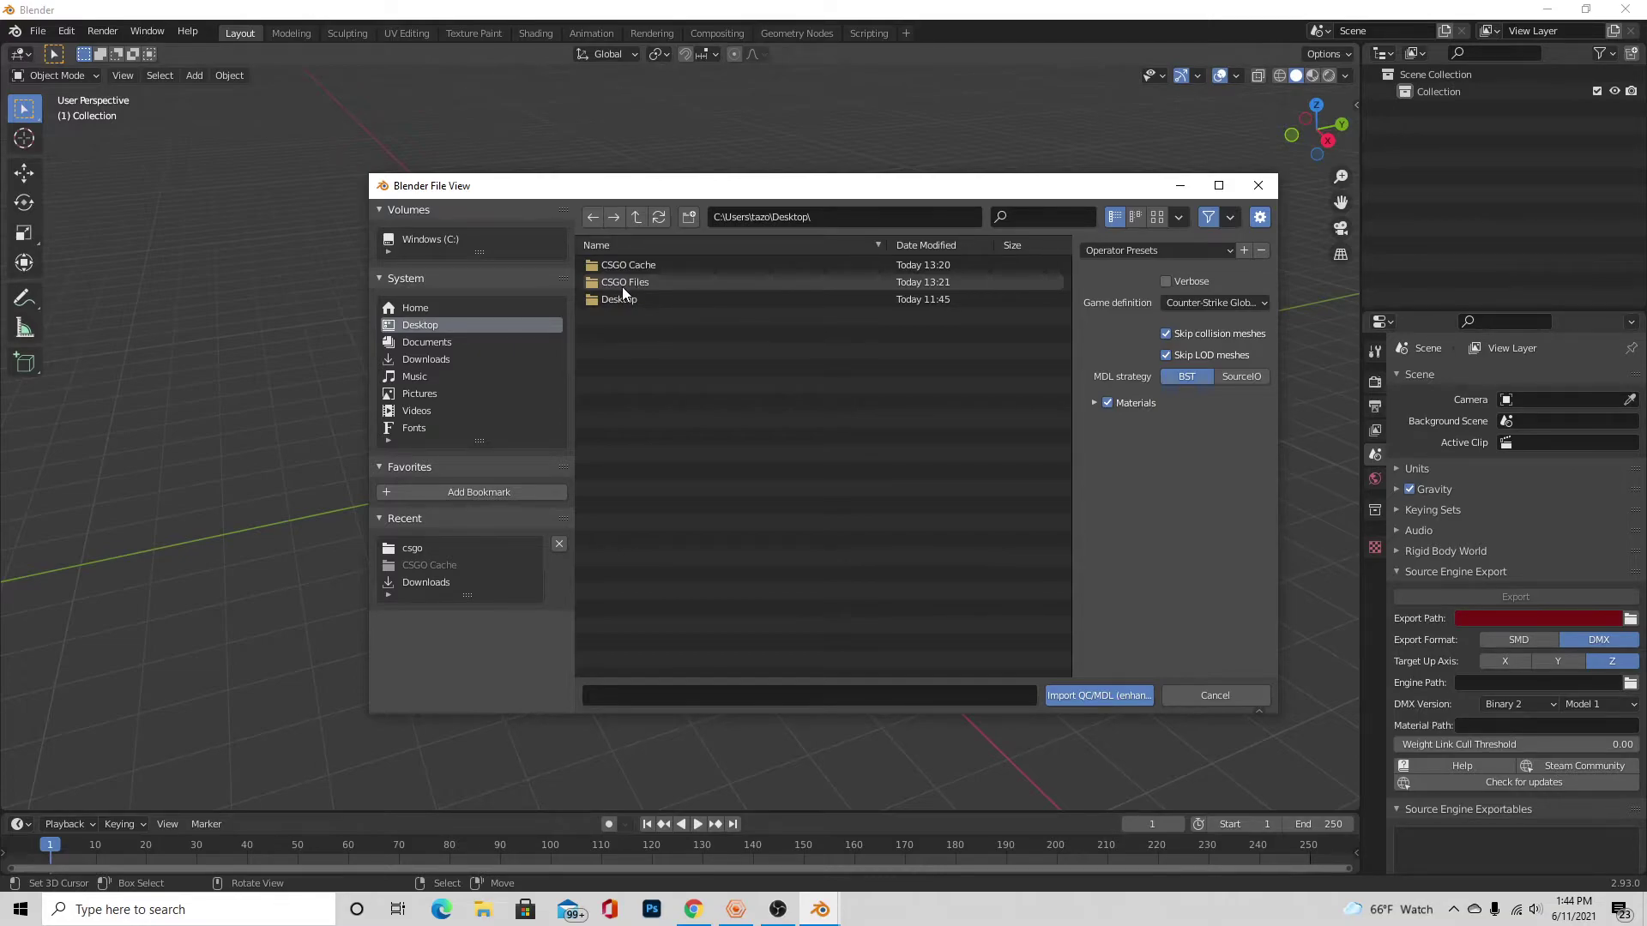
- Browse the import browser to CSGO Files\root\models\player, briefly checking the characters folder
{"action": "double_click", "coordinate": [621, 286]}
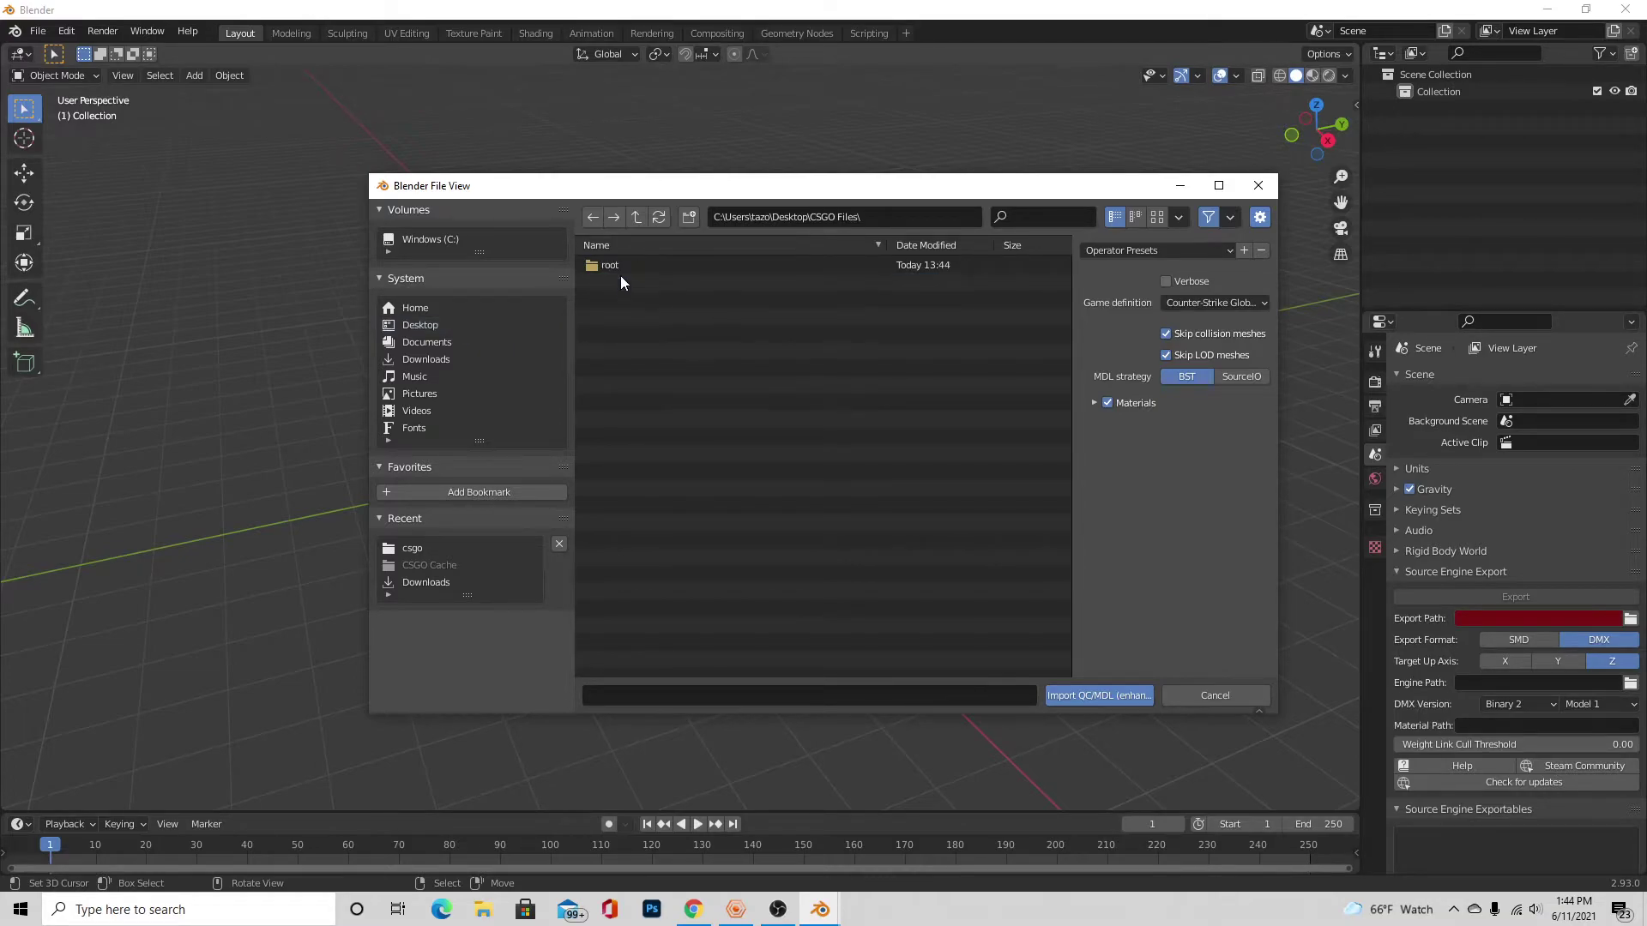
{"action": "double_click", "coordinate": [621, 268]}
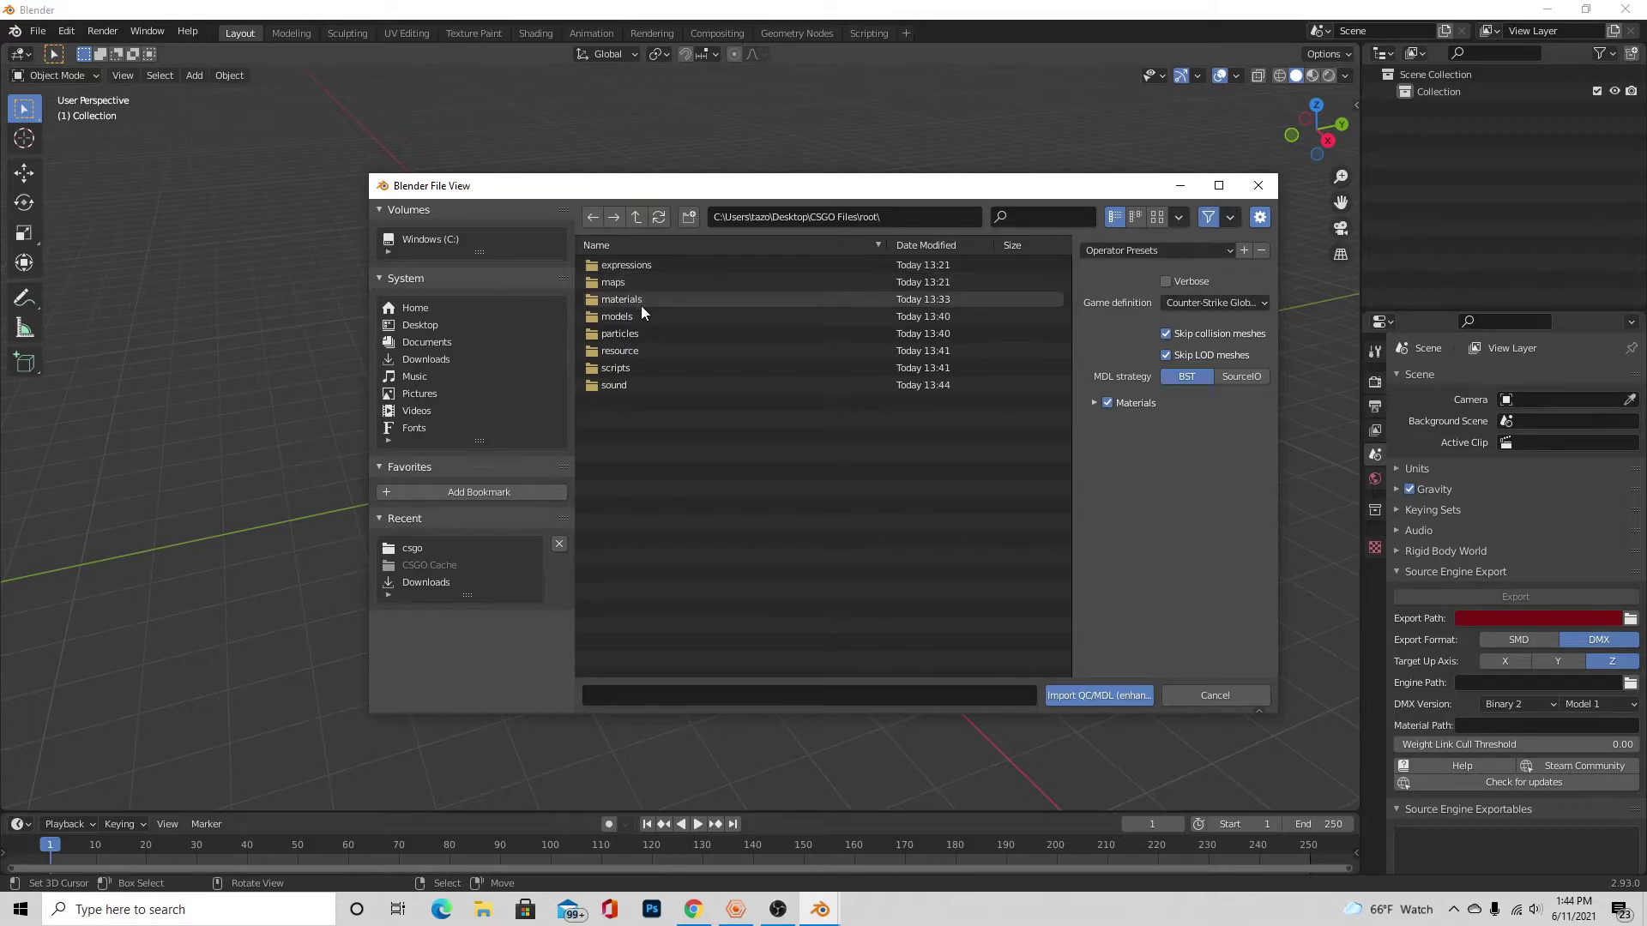
{"action": "double_click", "coordinate": [612, 317]}
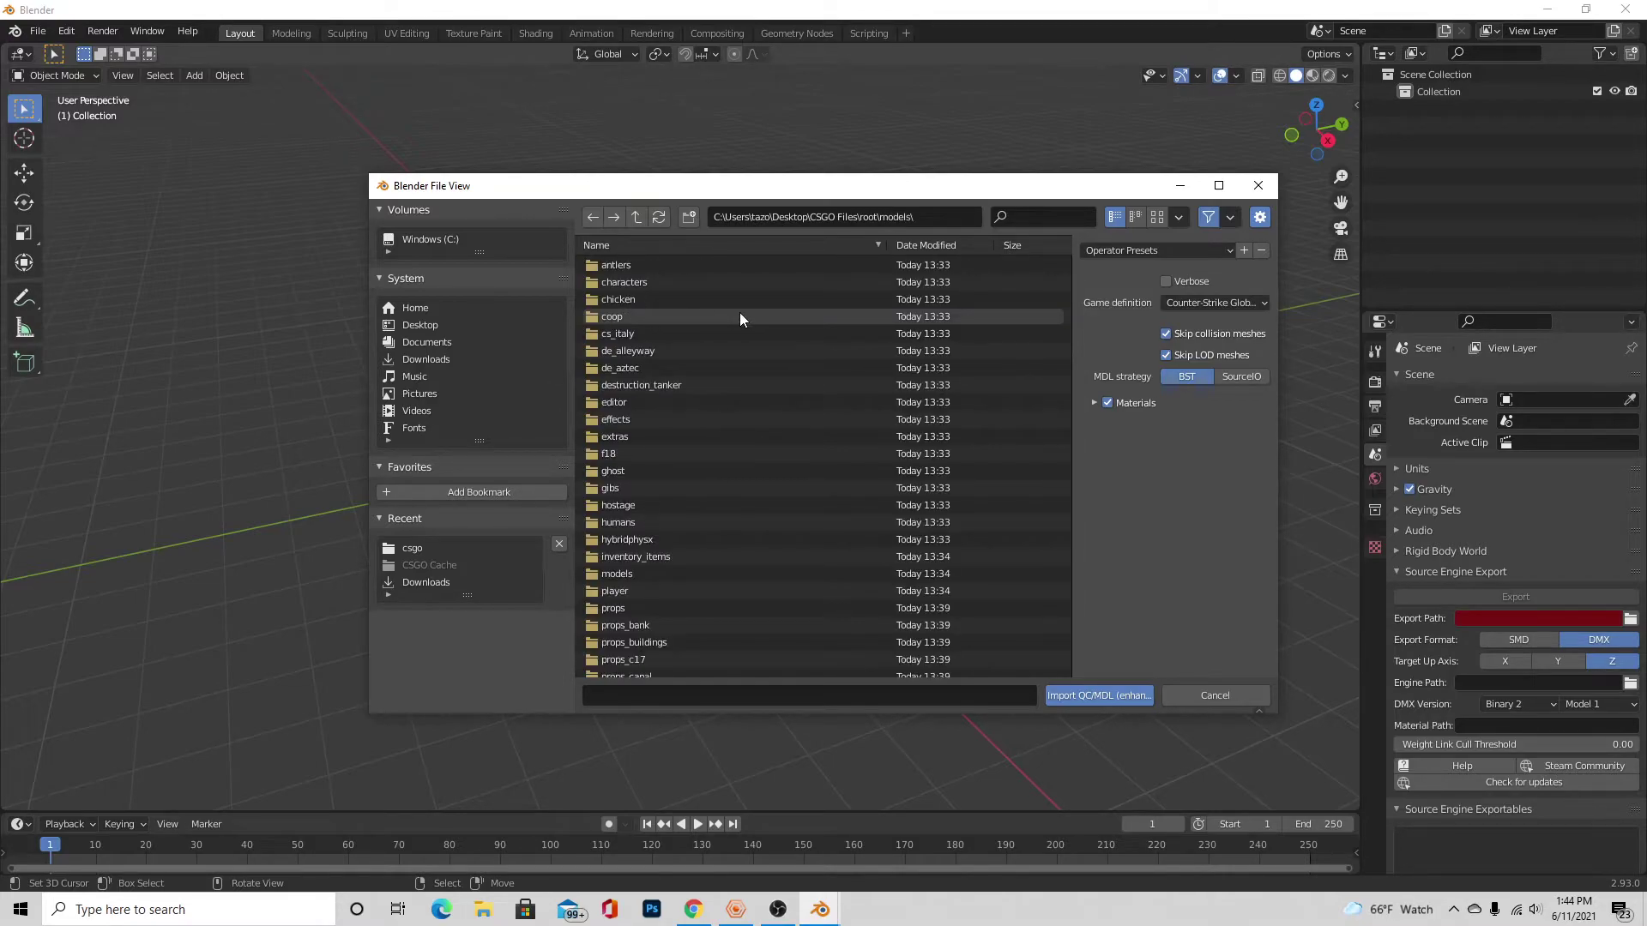
{"action": "scroll", "coordinate": [743, 343], "scroll_direction": "down", "scroll_amount": 10}
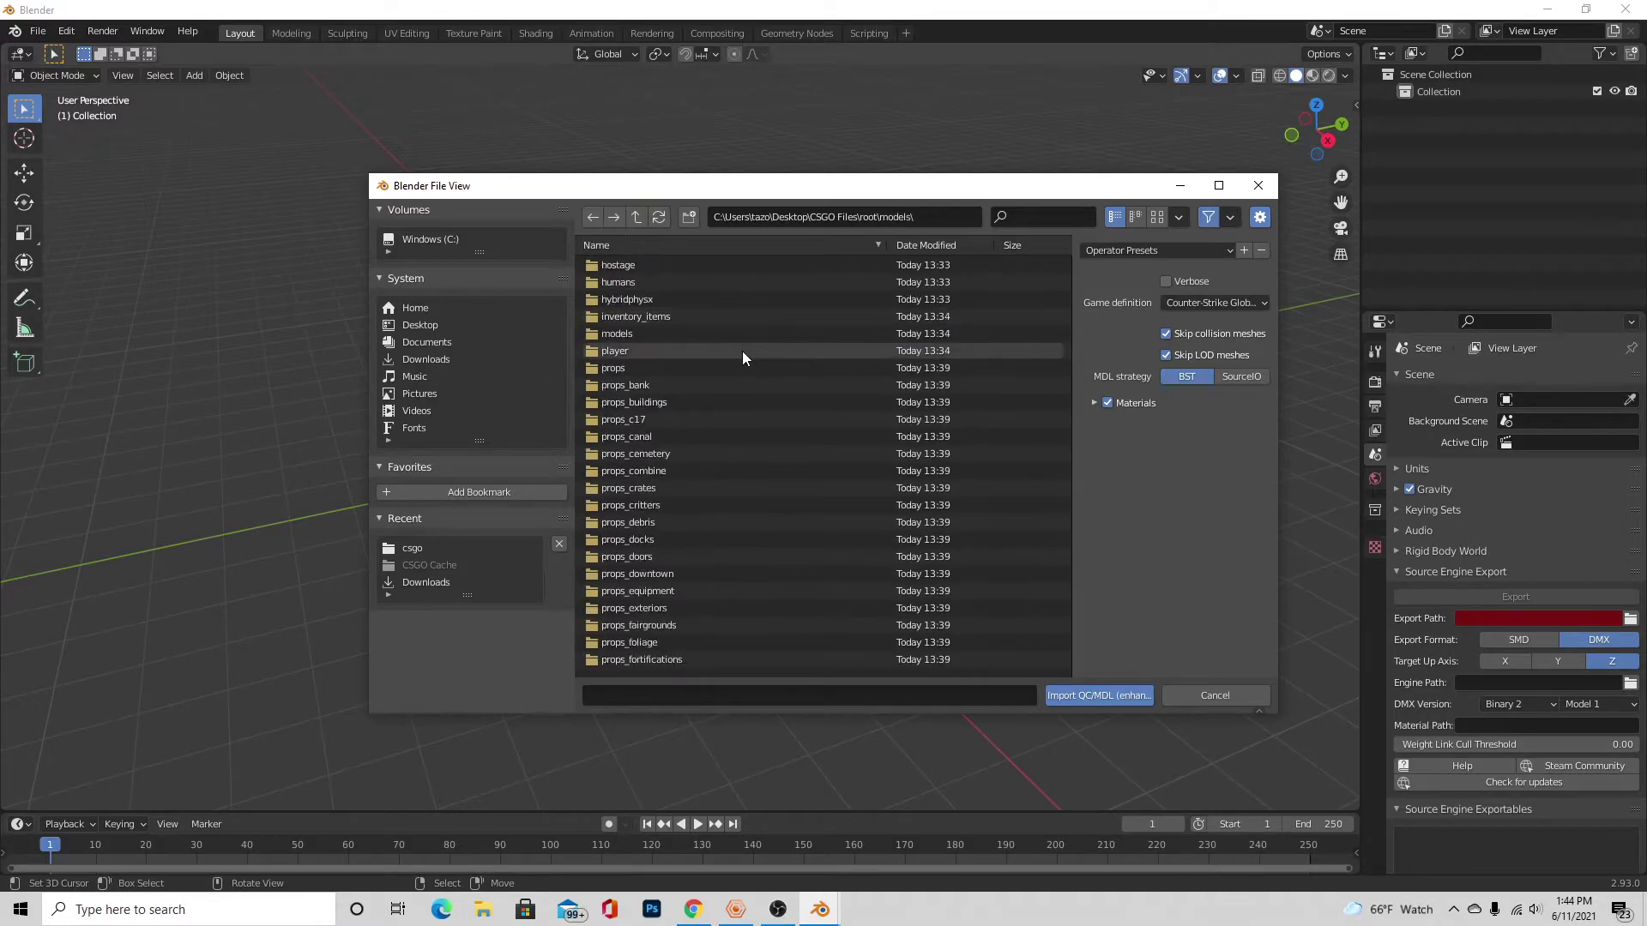
{"action": "scroll", "coordinate": [743, 352], "scroll_direction": "down", "scroll_amount": 10}
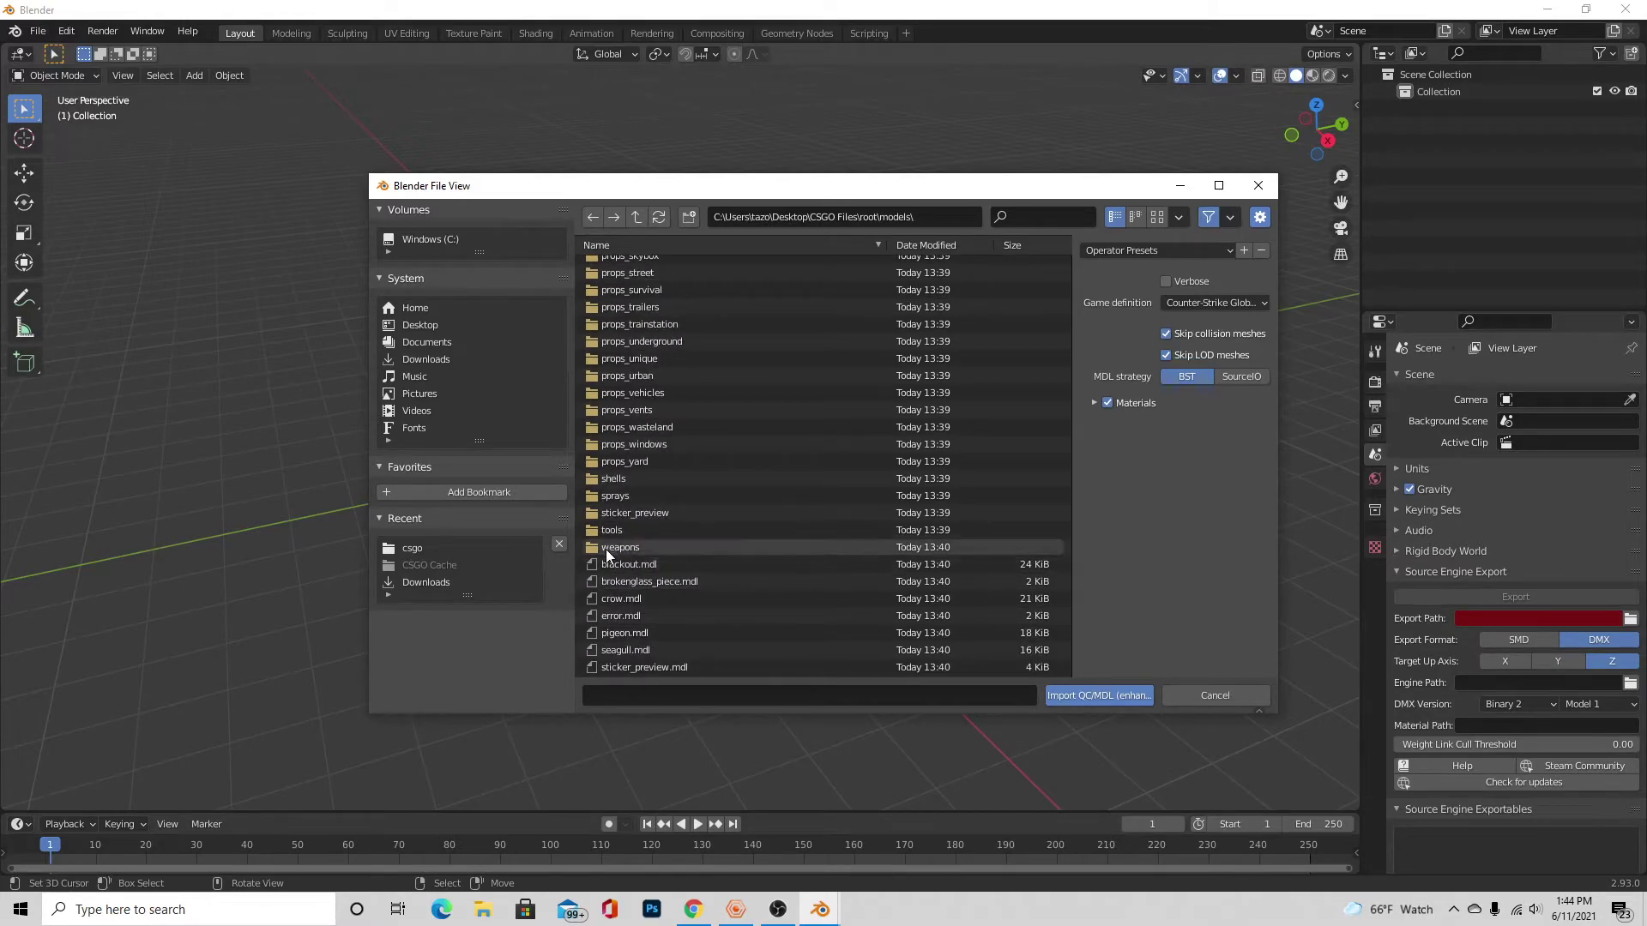
{"action": "scroll", "coordinate": [681, 548], "scroll_direction": "up", "scroll_amount": 15}
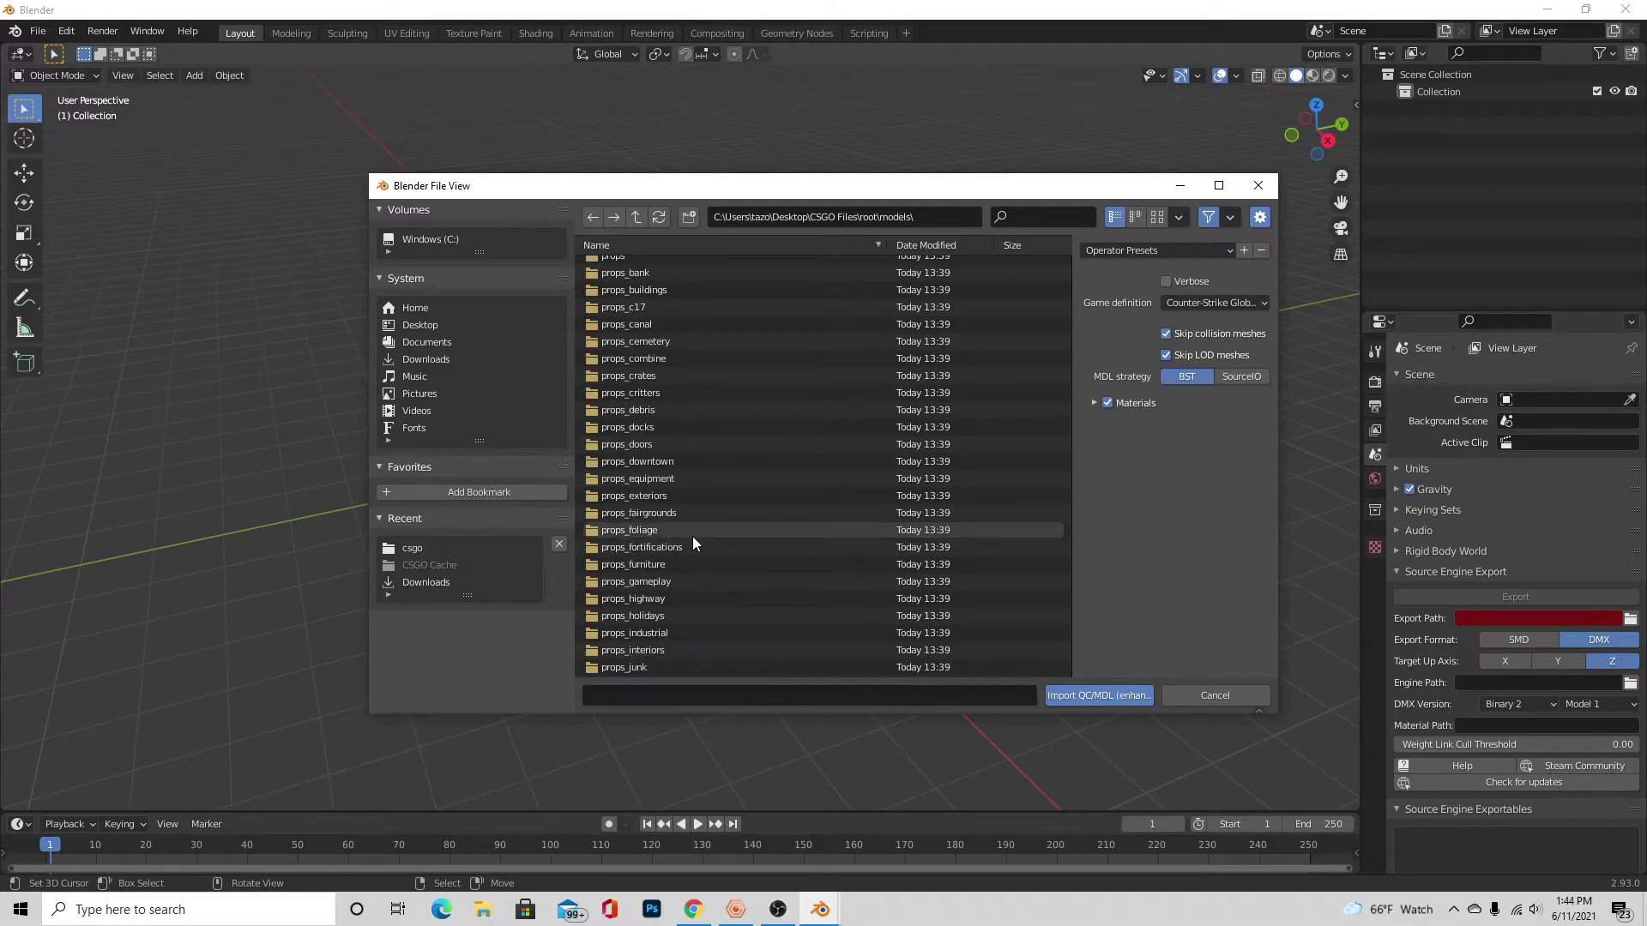
{"action": "scroll", "coordinate": [692, 537], "scroll_direction": "up", "scroll_amount": 5}
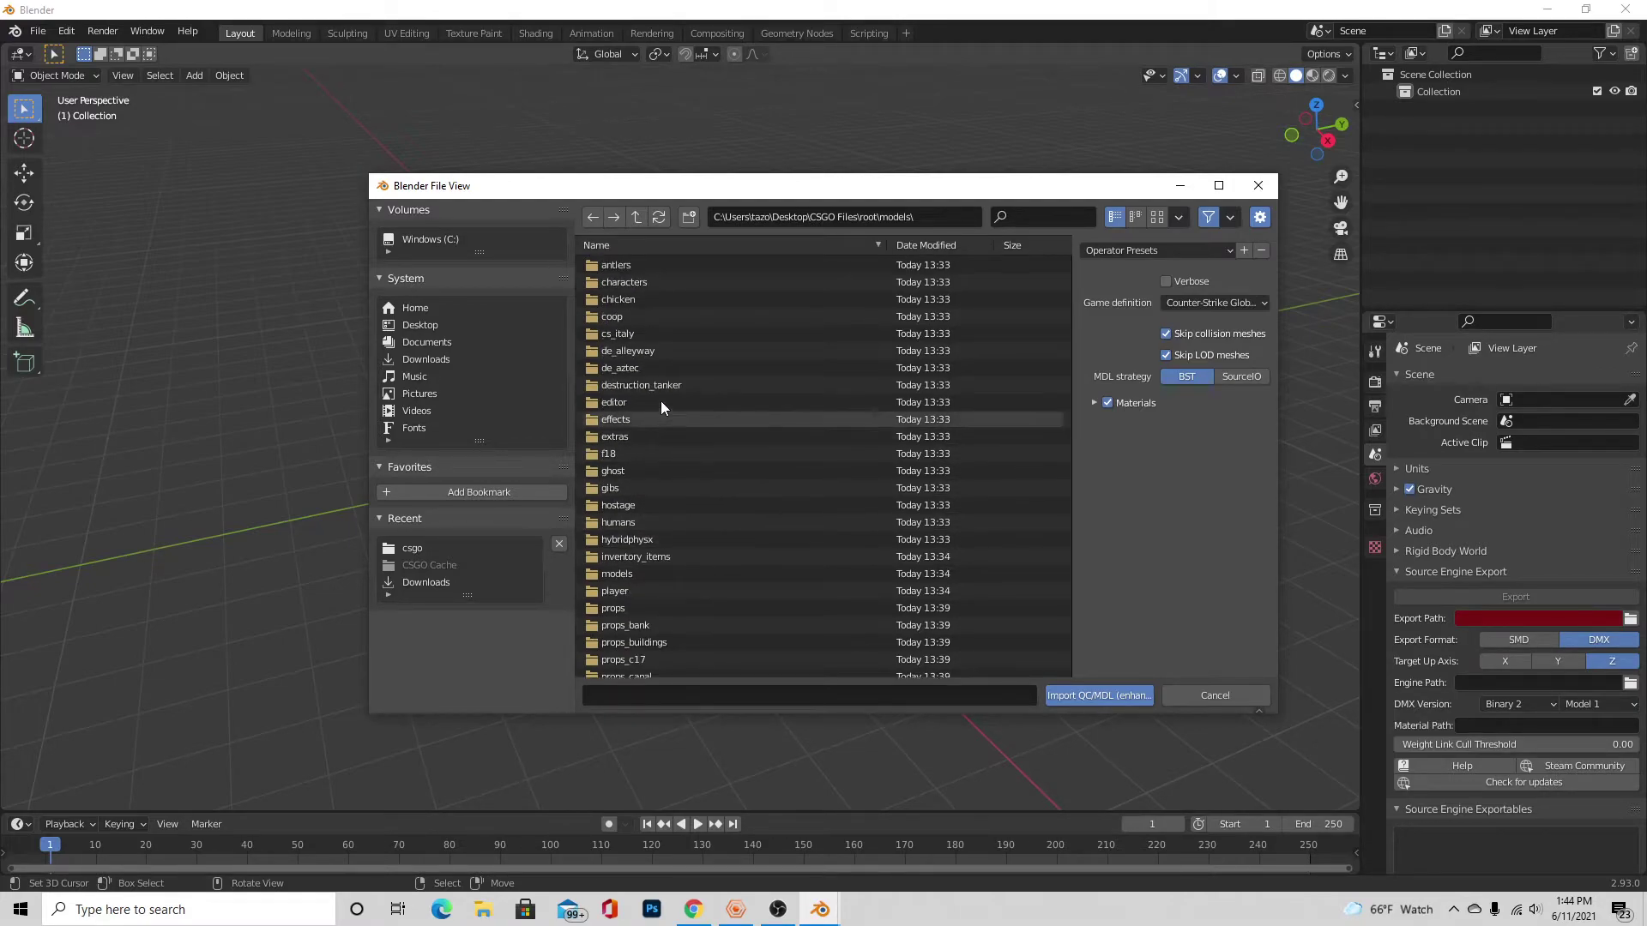
{"action": "scroll", "coordinate": [652, 369], "scroll_direction": "down", "scroll_amount": 3}
{"action": "scroll", "coordinate": [639, 343], "scroll_direction": "up", "scroll_amount": 3}
{"action": "left_click", "coordinate": [635, 283]}
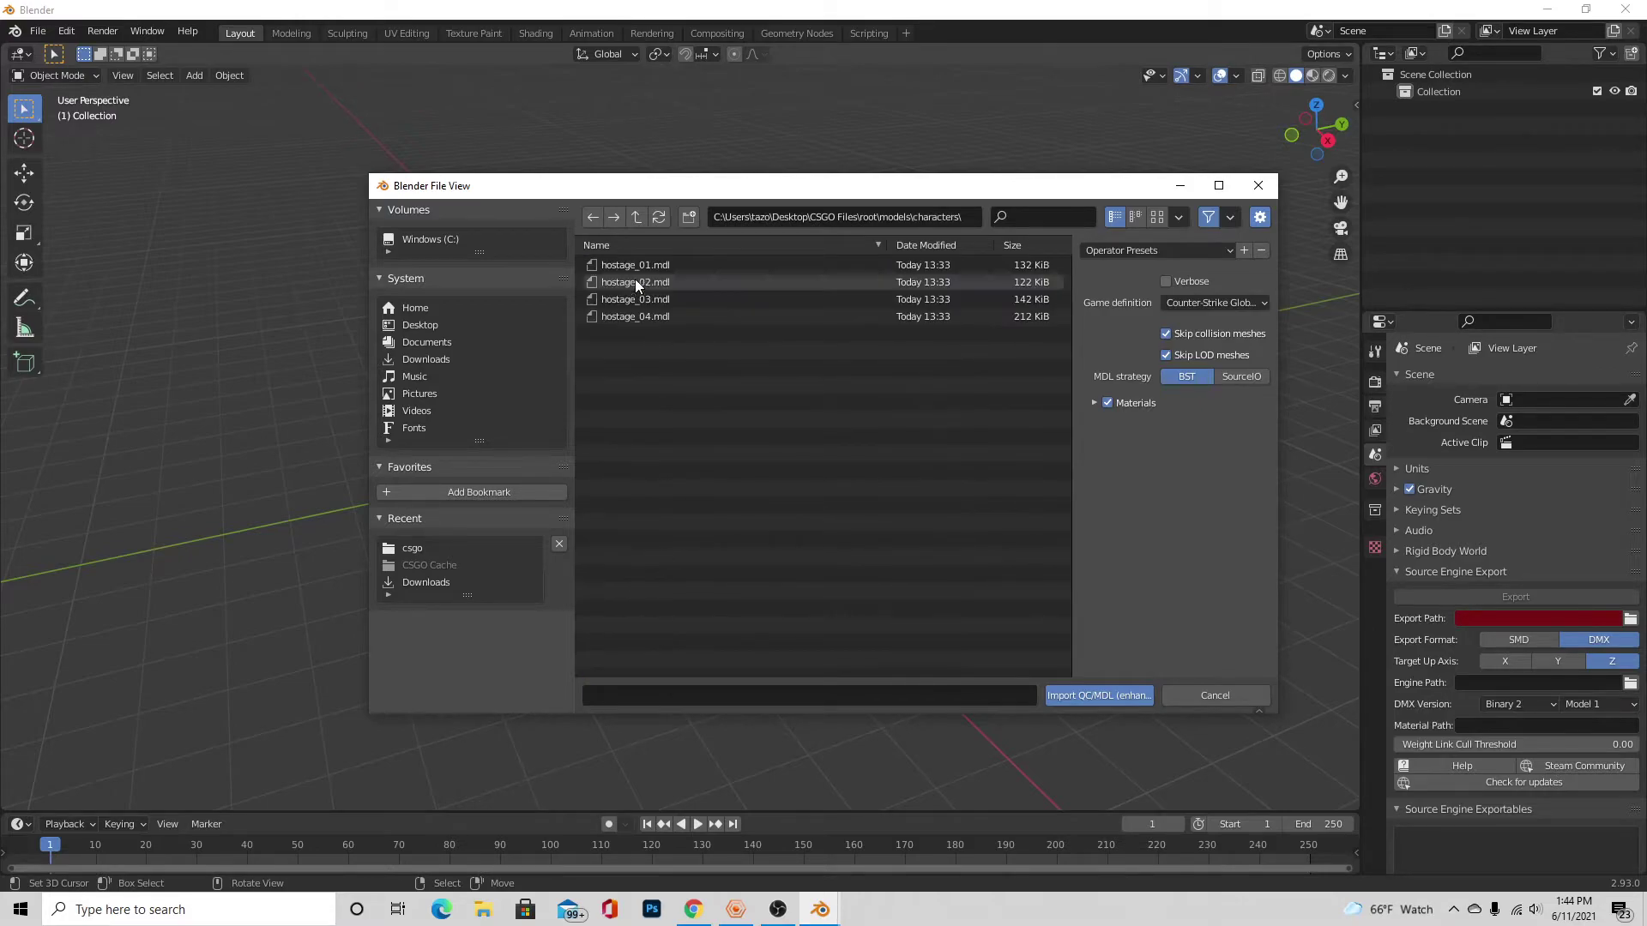
{"action": "left_click", "coordinate": [592, 218]}
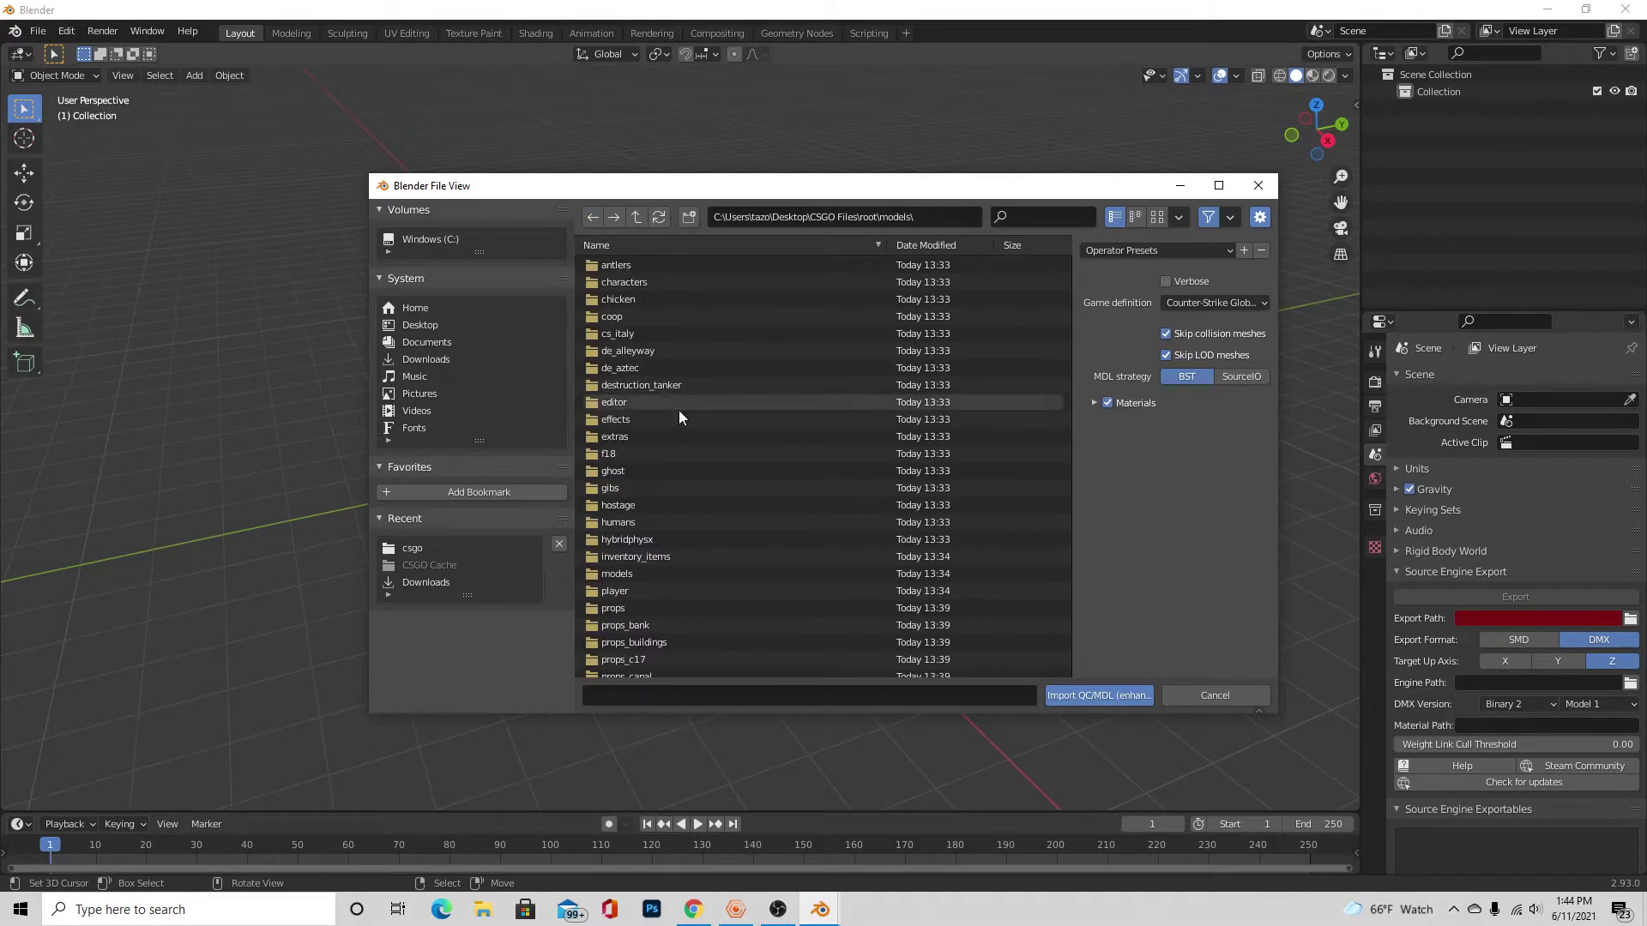
{"action": "left_click", "coordinate": [639, 421]}
- Look through the custom_player folder and return to the models folder list
{"action": "scroll", "coordinate": [695, 364], "scroll_direction": "down", "scroll_amount": 10}
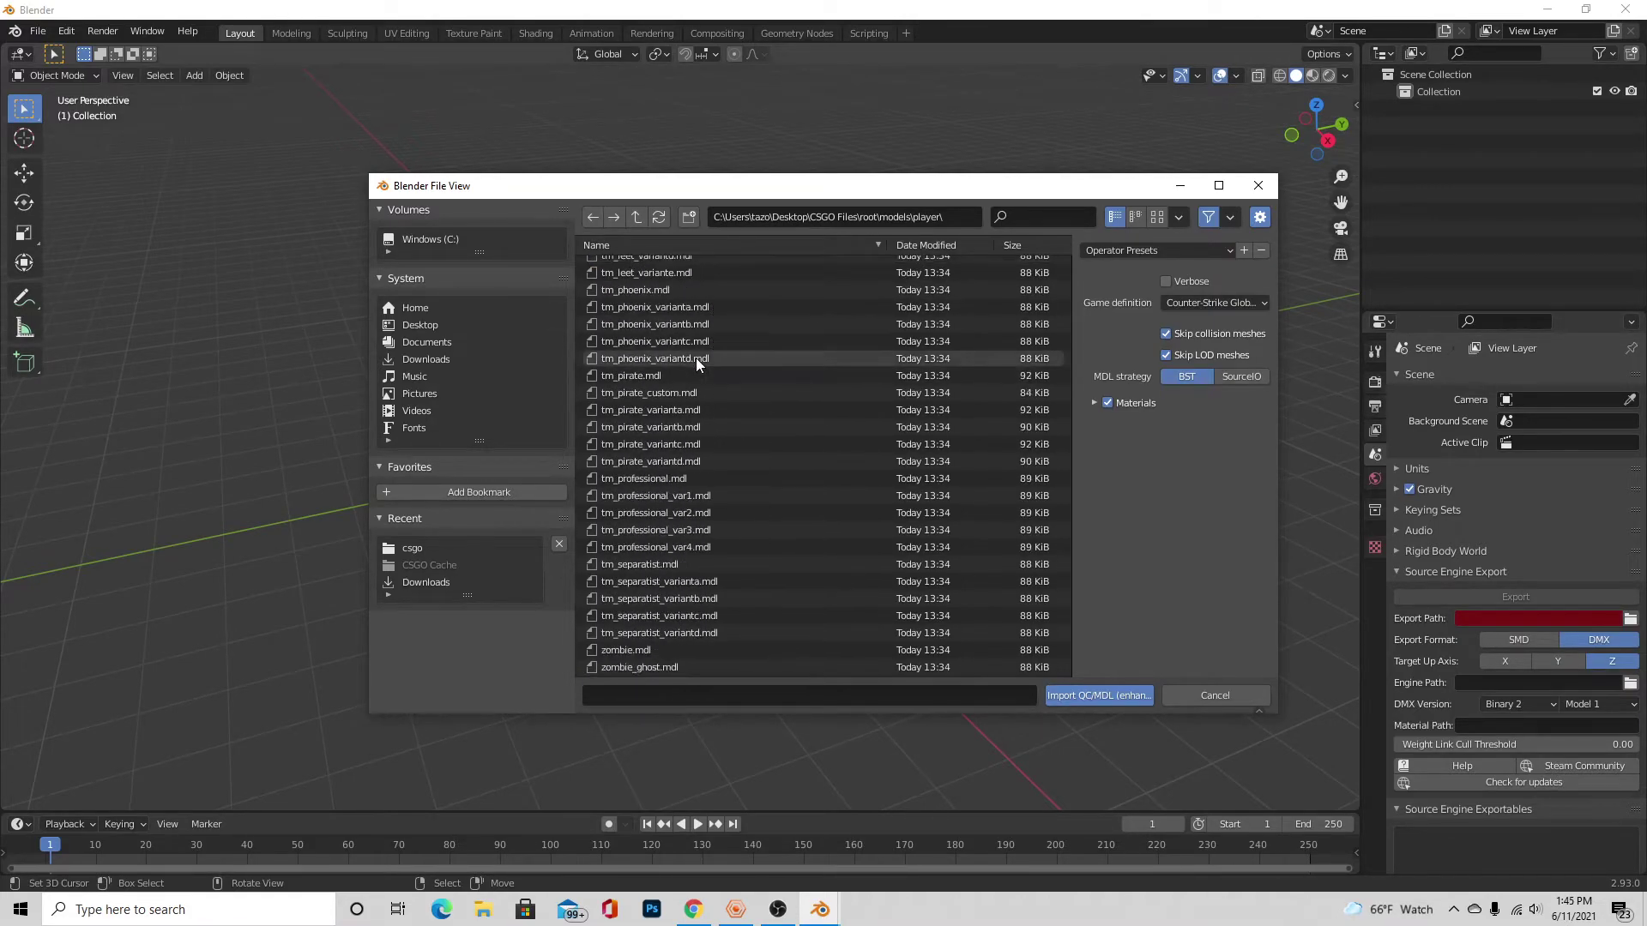
{"action": "scroll", "coordinate": [702, 371], "scroll_direction": "up", "scroll_amount": 20}
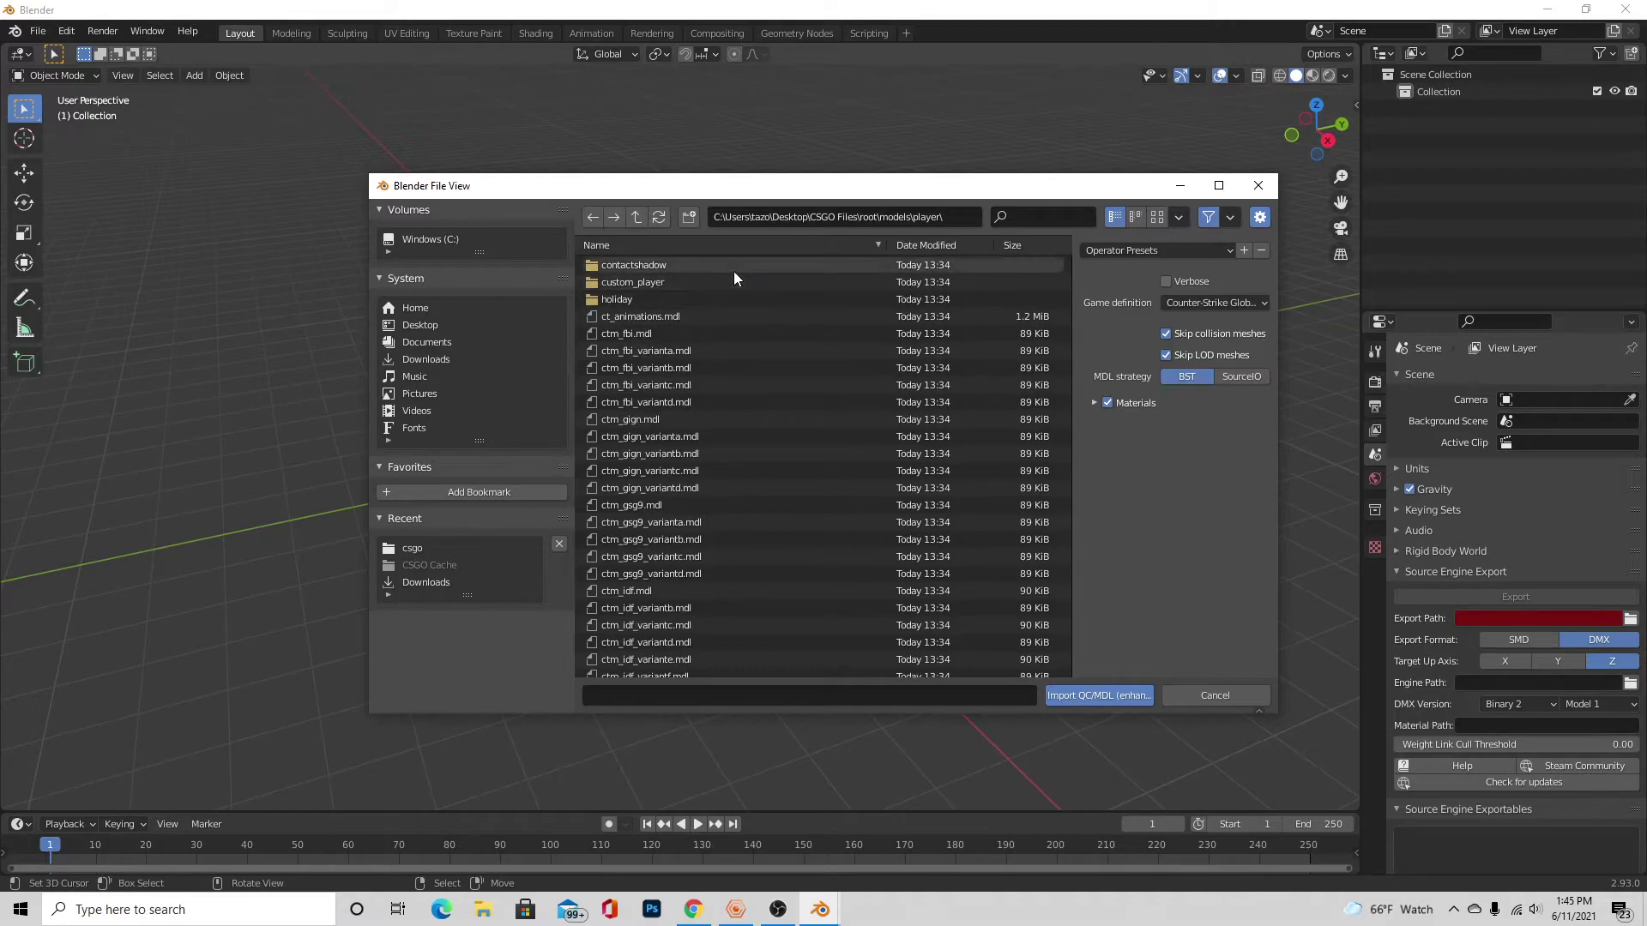
{"action": "left_click", "coordinate": [726, 276]}
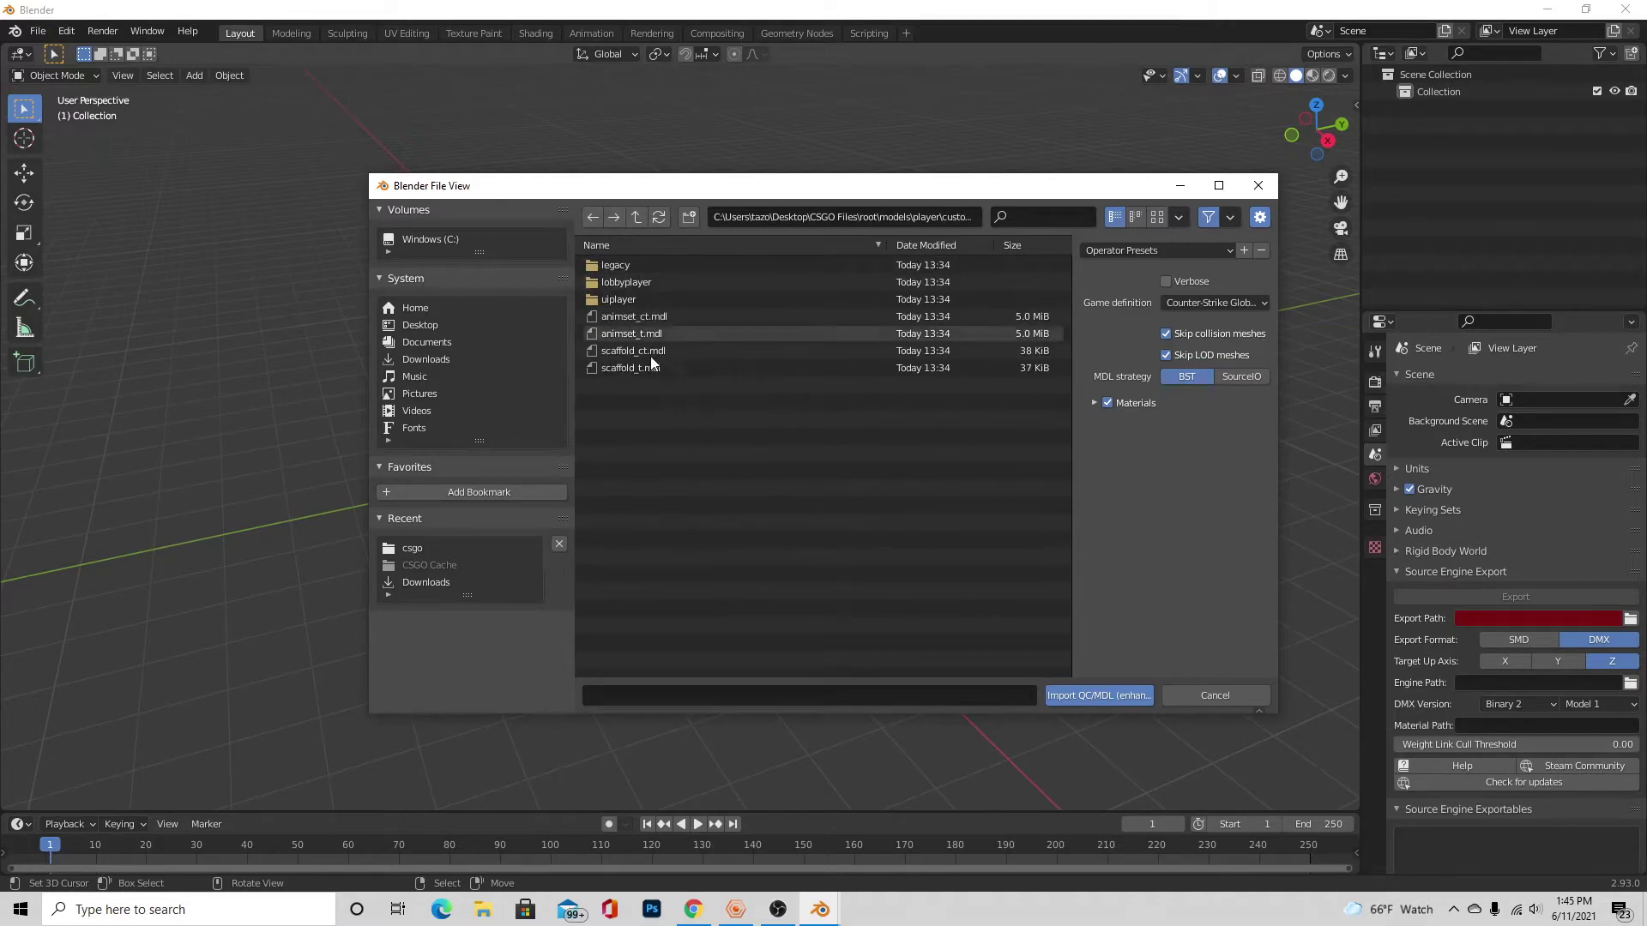
{"action": "double_click", "coordinate": [594, 216]}
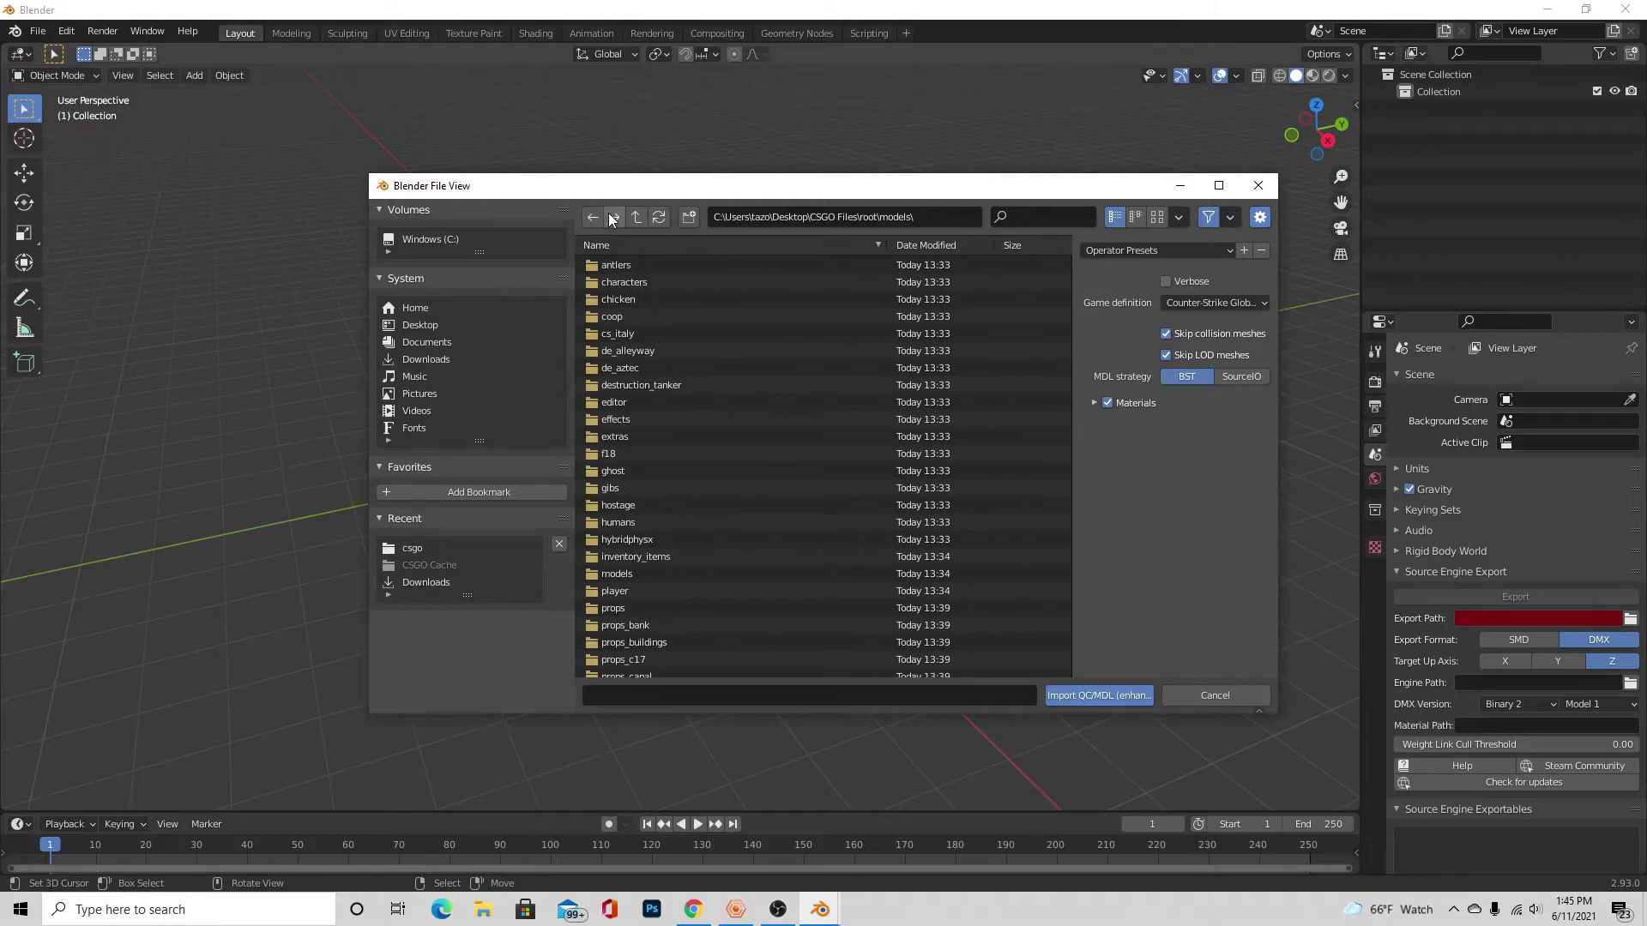
{"action": "left_click", "coordinate": [613, 218]}
{"action": "left_click", "coordinate": [593, 218]}
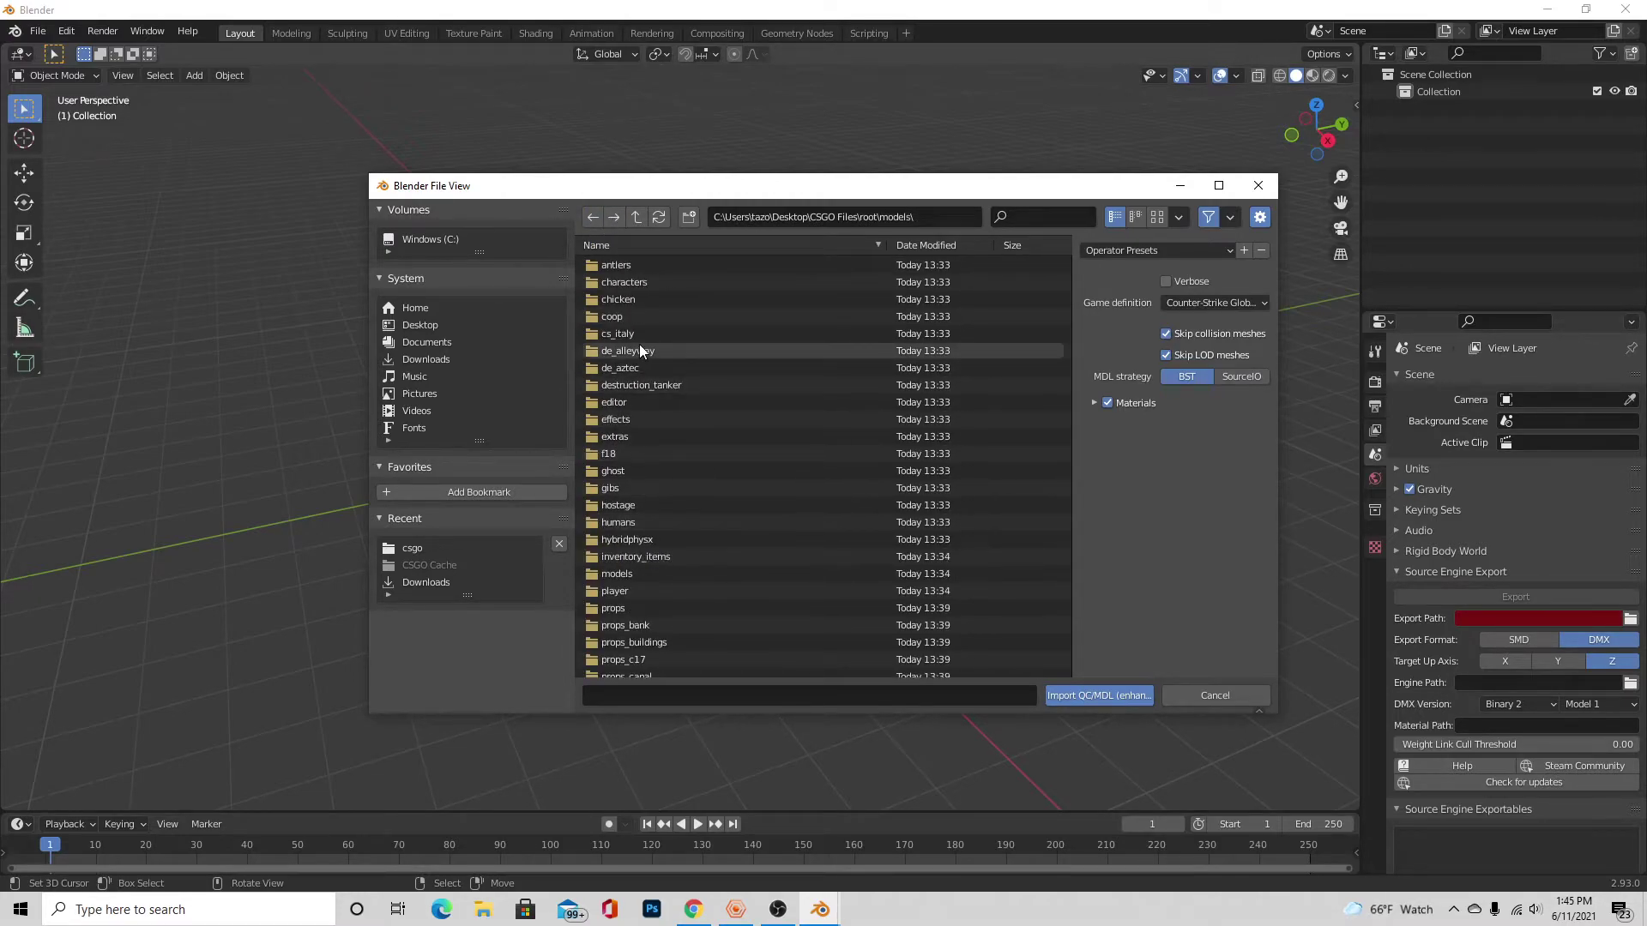
{"action": "scroll", "coordinate": [666, 471], "scroll_direction": "down", "scroll_amount": 10}
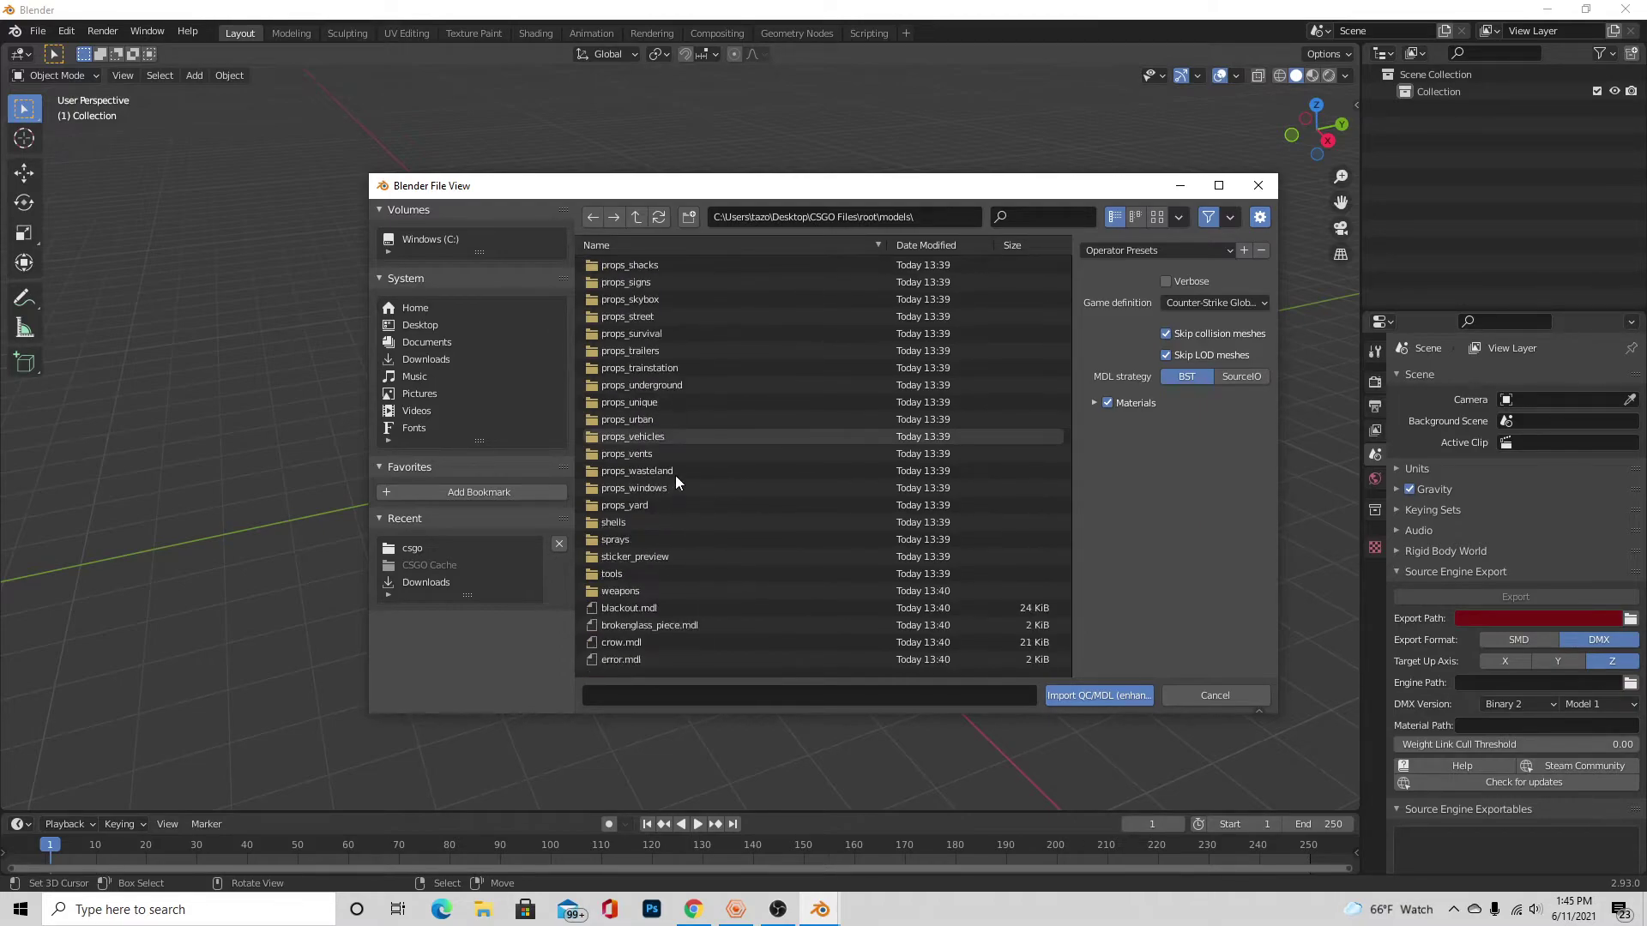
{"action": "scroll", "coordinate": [671, 431], "scroll_direction": "up", "scroll_amount": 8}
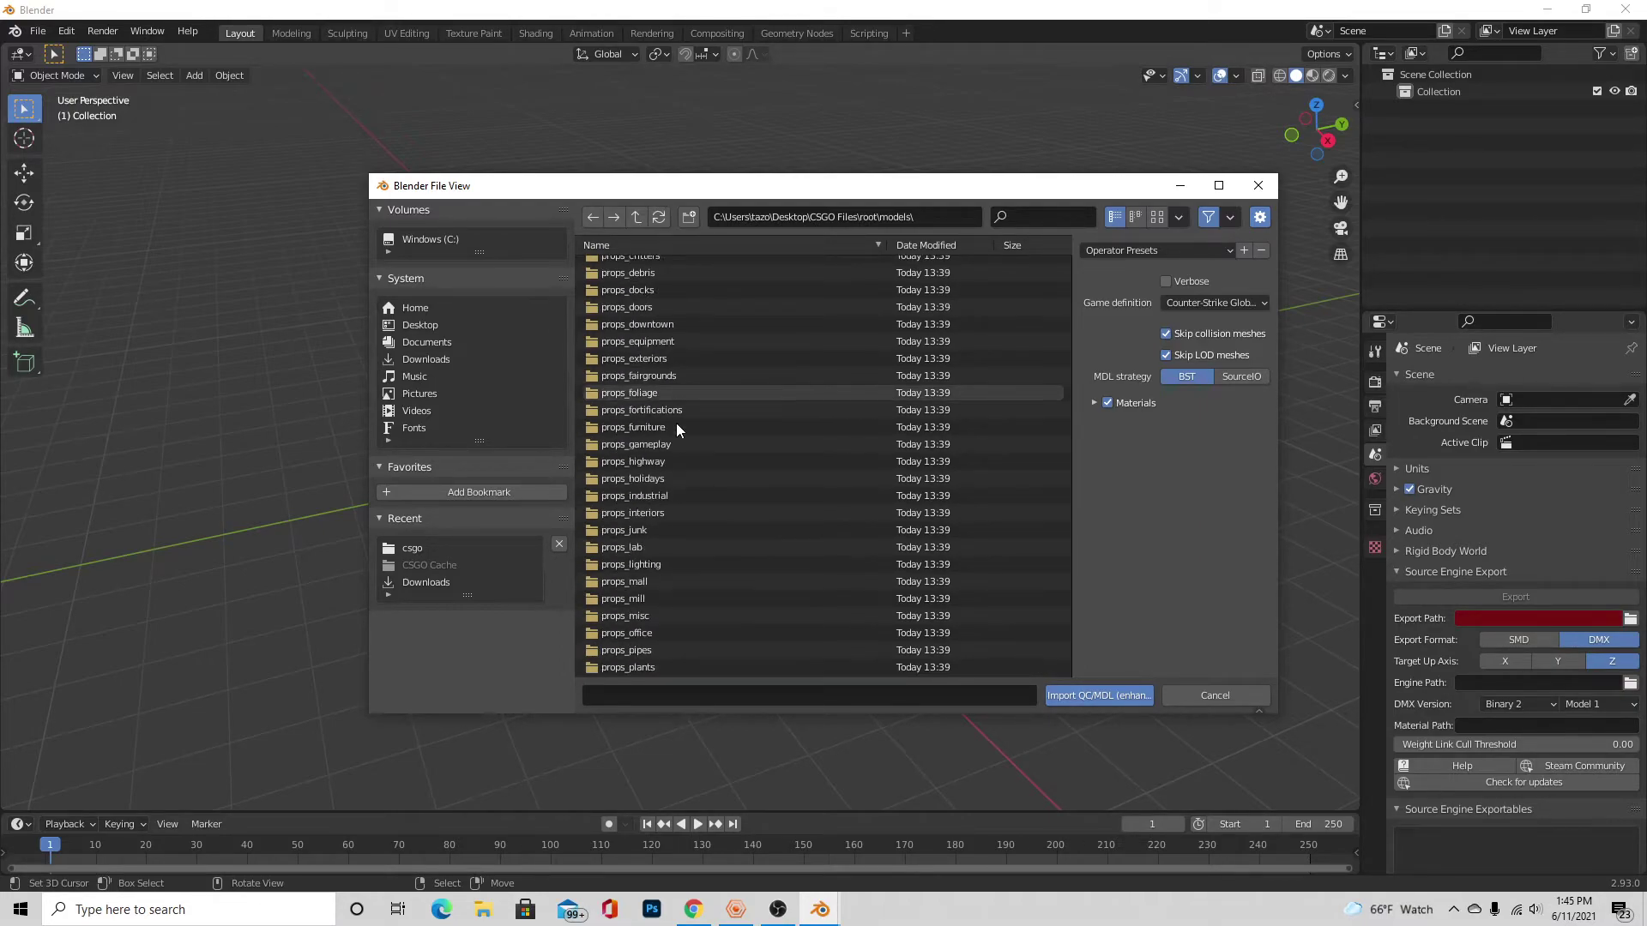
{"action": "scroll", "coordinate": [620, 610], "scroll_direction": "down", "scroll_amount": 10}
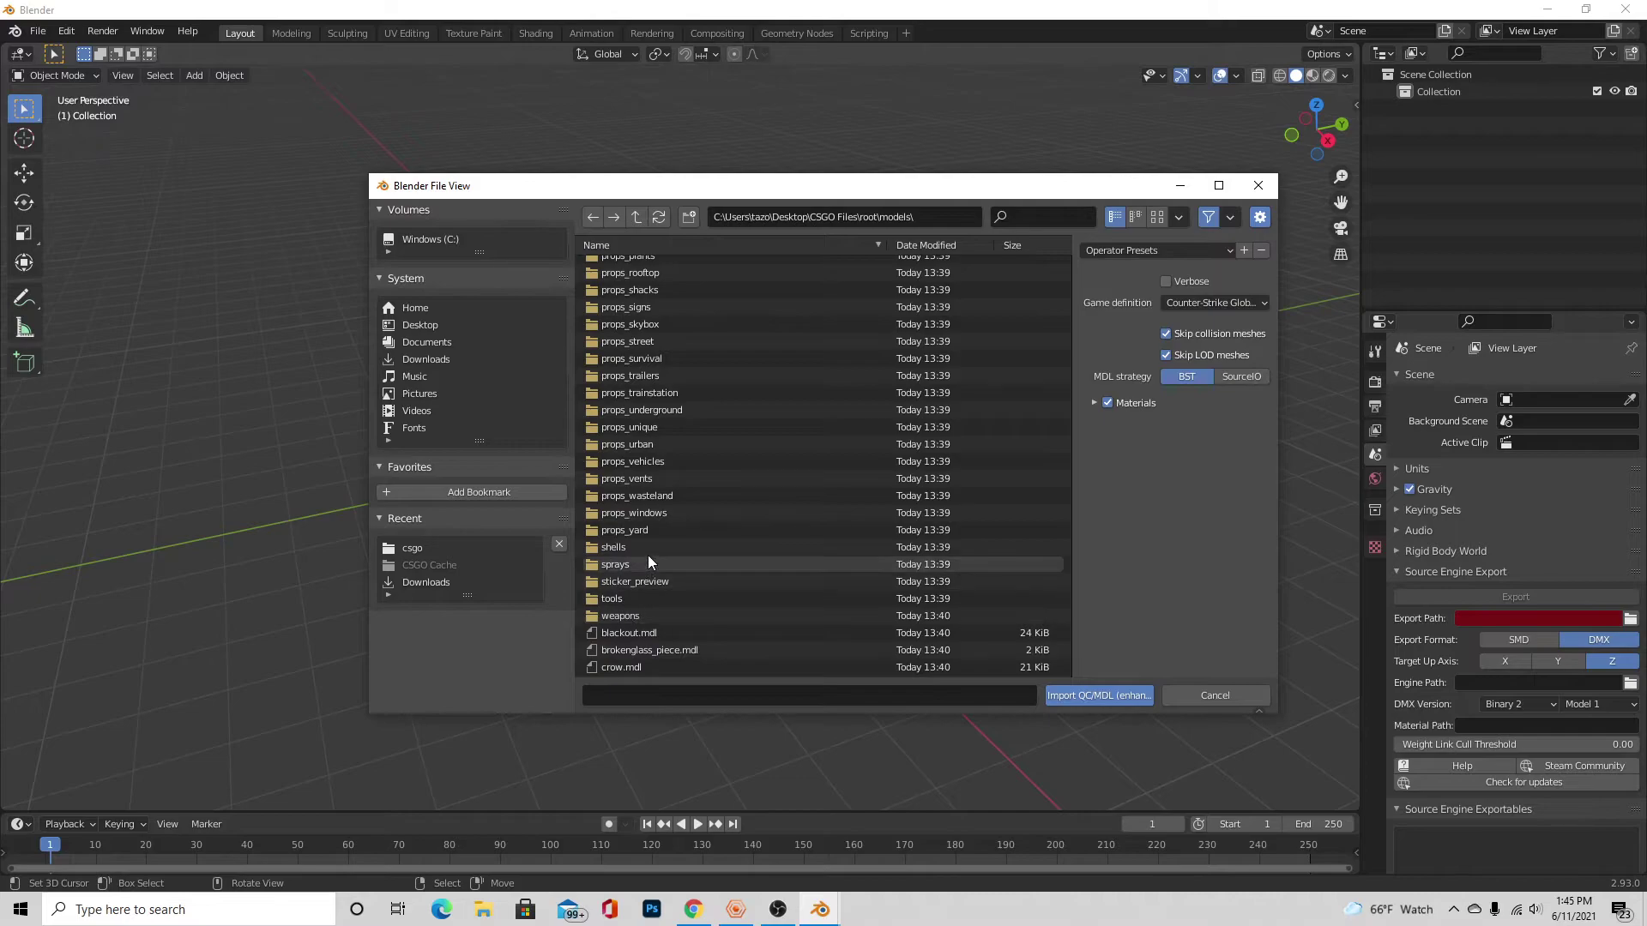
{"action": "scroll", "coordinate": [666, 460], "scroll_direction": "up", "scroll_amount": 15}
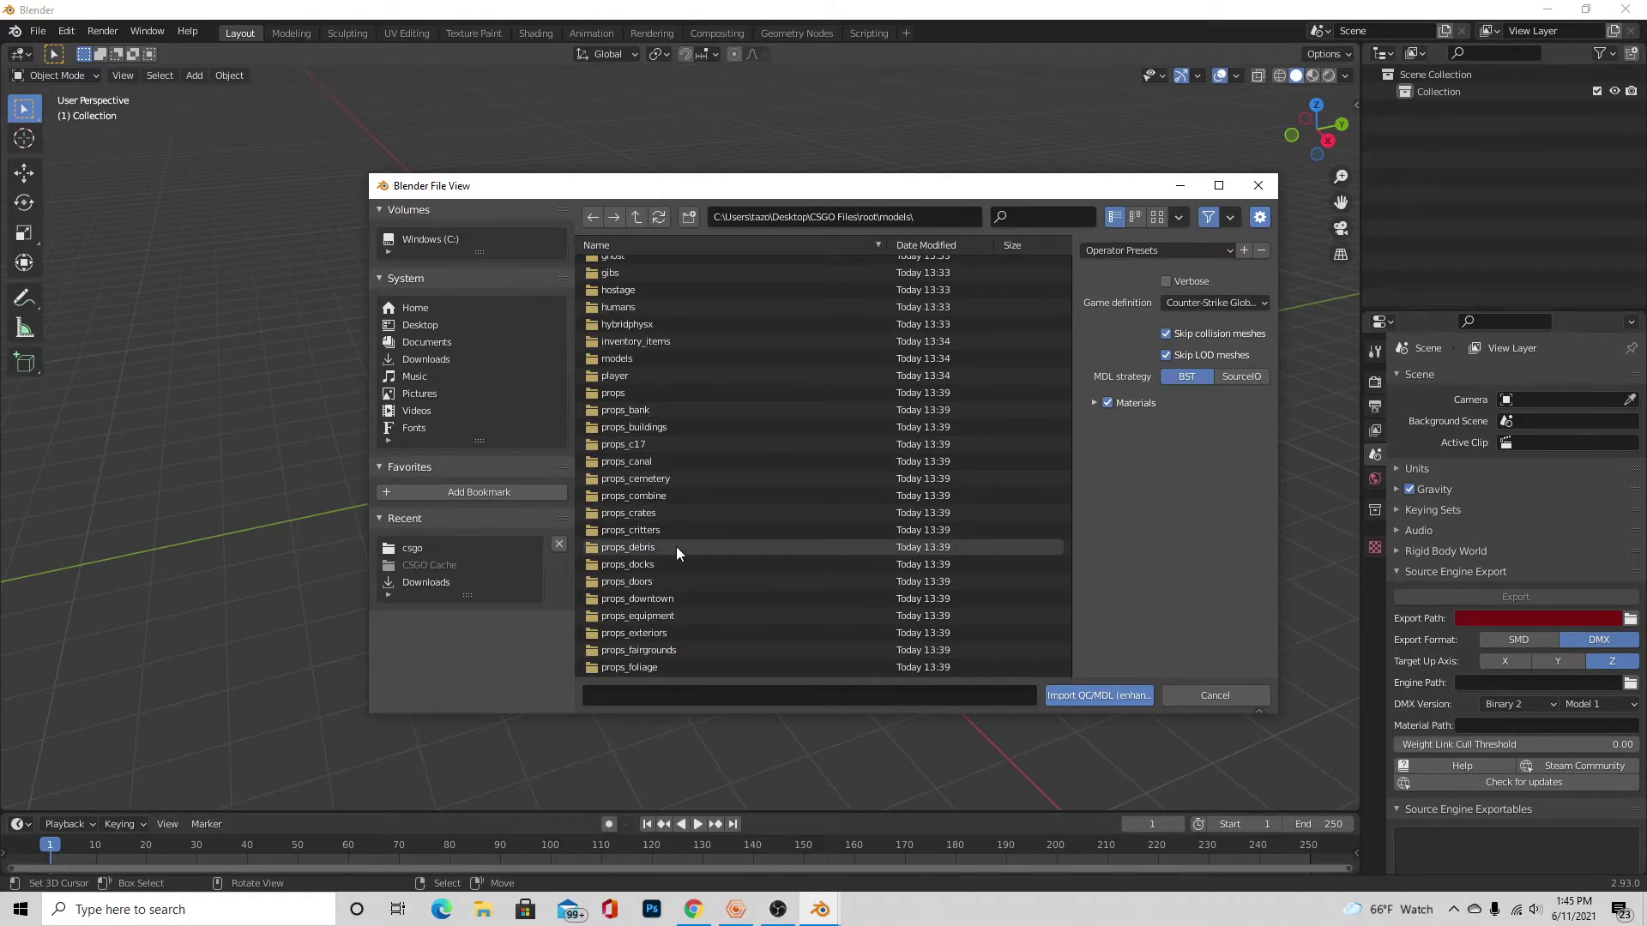
{"action": "scroll", "coordinate": [681, 442], "scroll_direction": "down", "scroll_amount": 3}
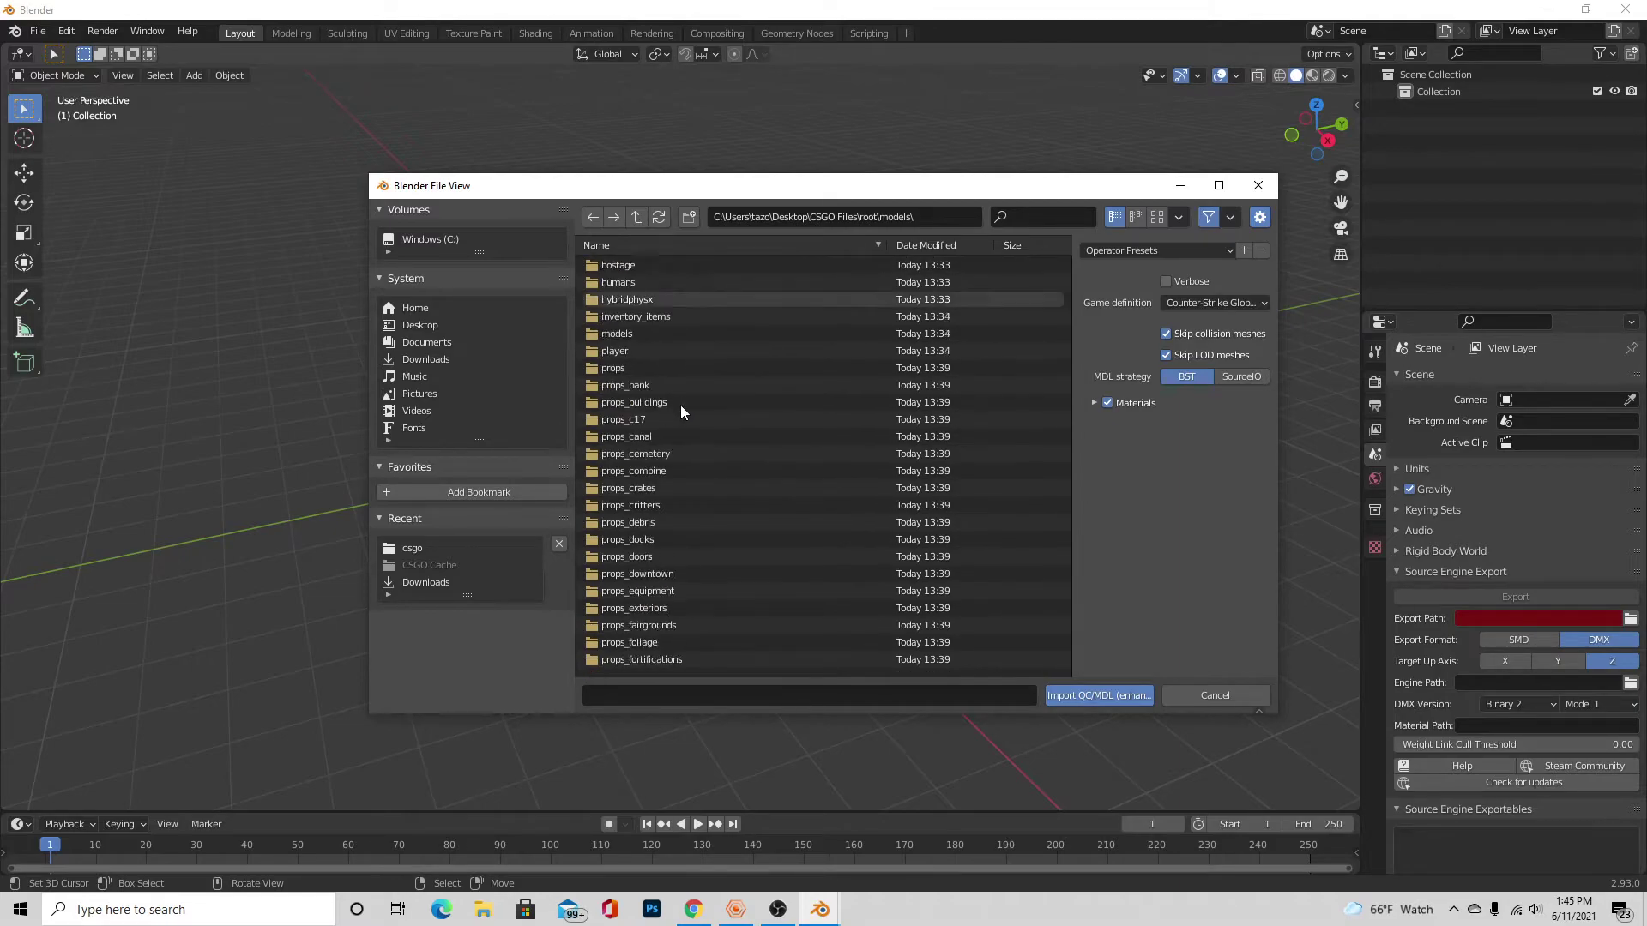
{"action": "scroll", "coordinate": [696, 428], "scroll_direction": "down", "scroll_amount": 15}
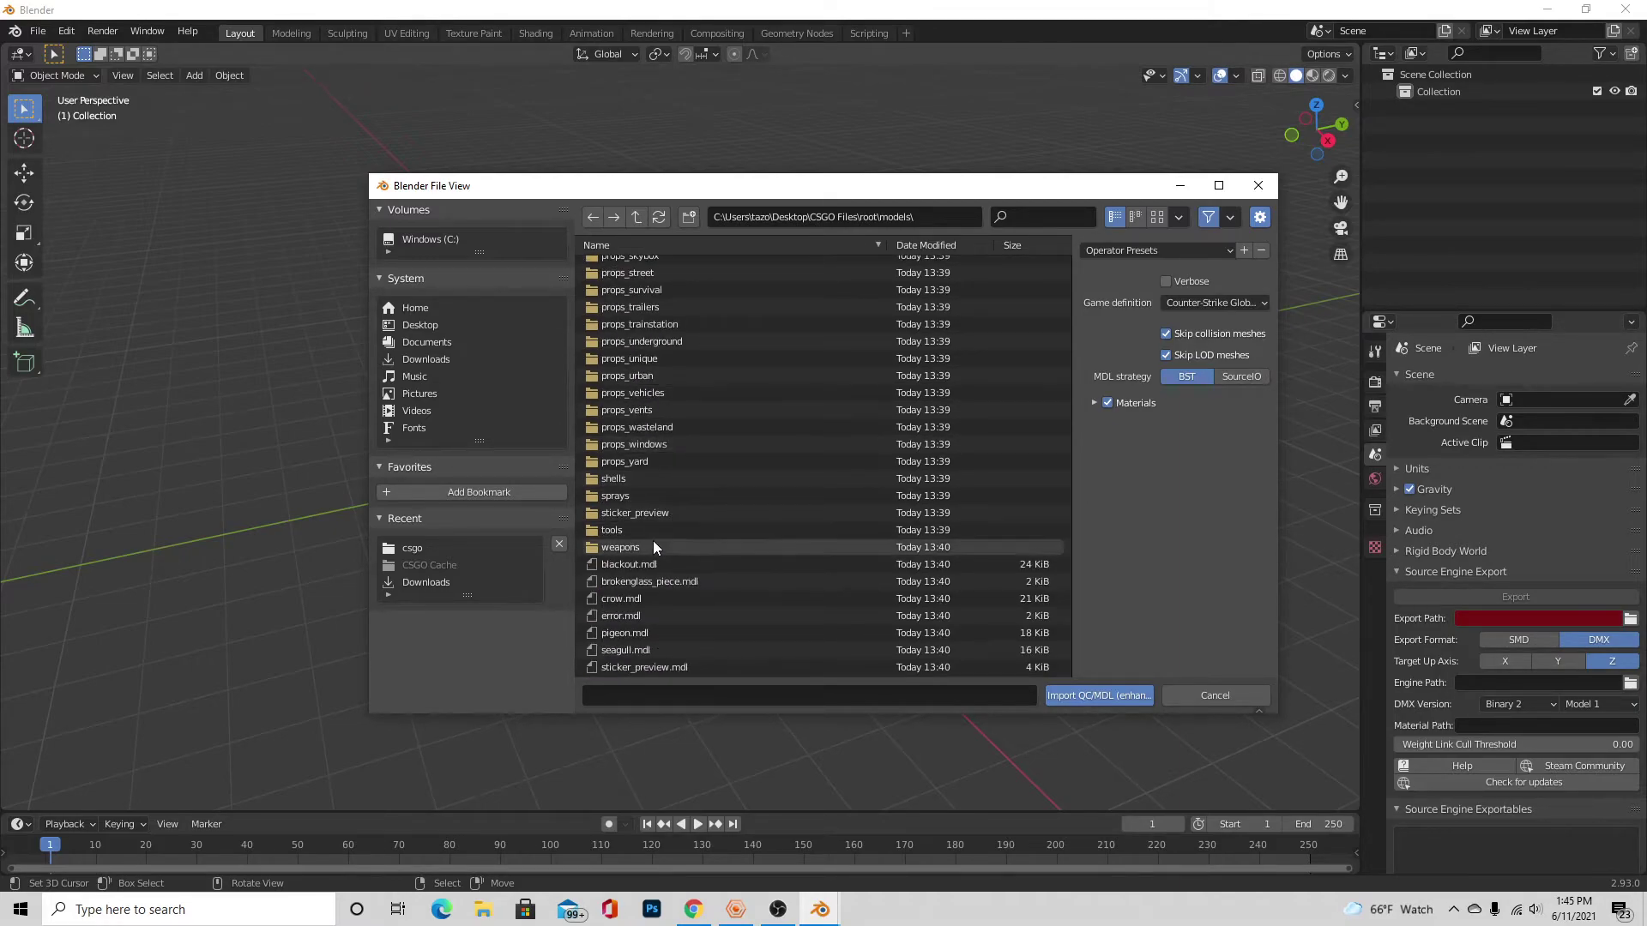
{"action": "scroll", "coordinate": [647, 437], "scroll_direction": "up", "scroll_amount": 15}
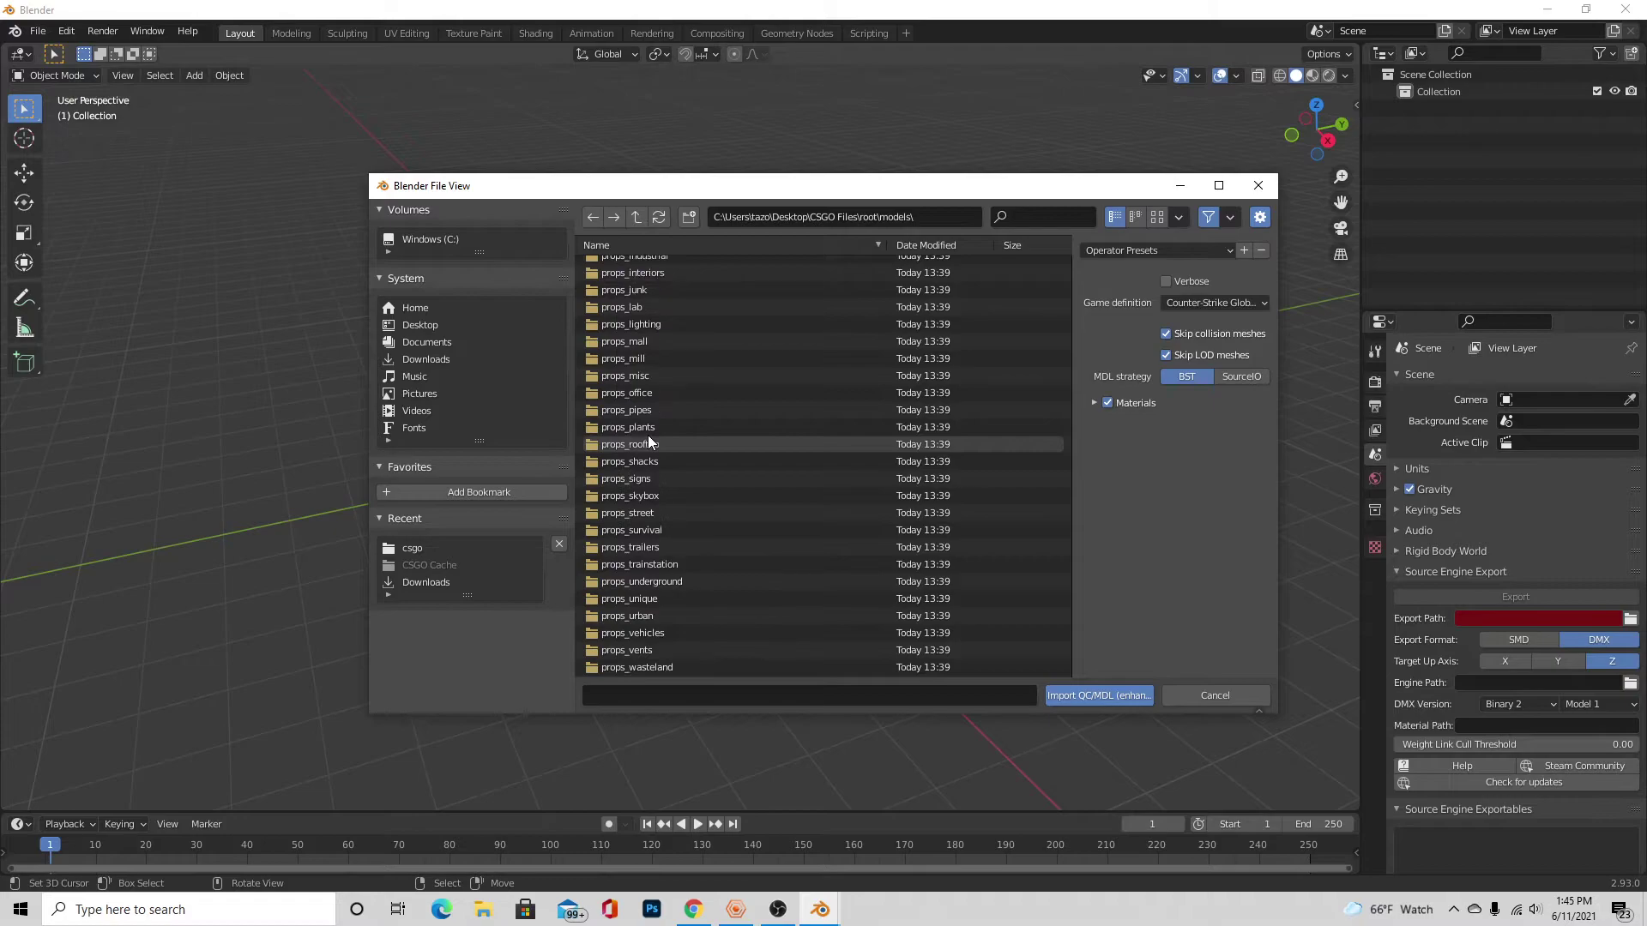
{"action": "scroll", "coordinate": [648, 431], "scroll_direction": "up", "scroll_amount": 15}
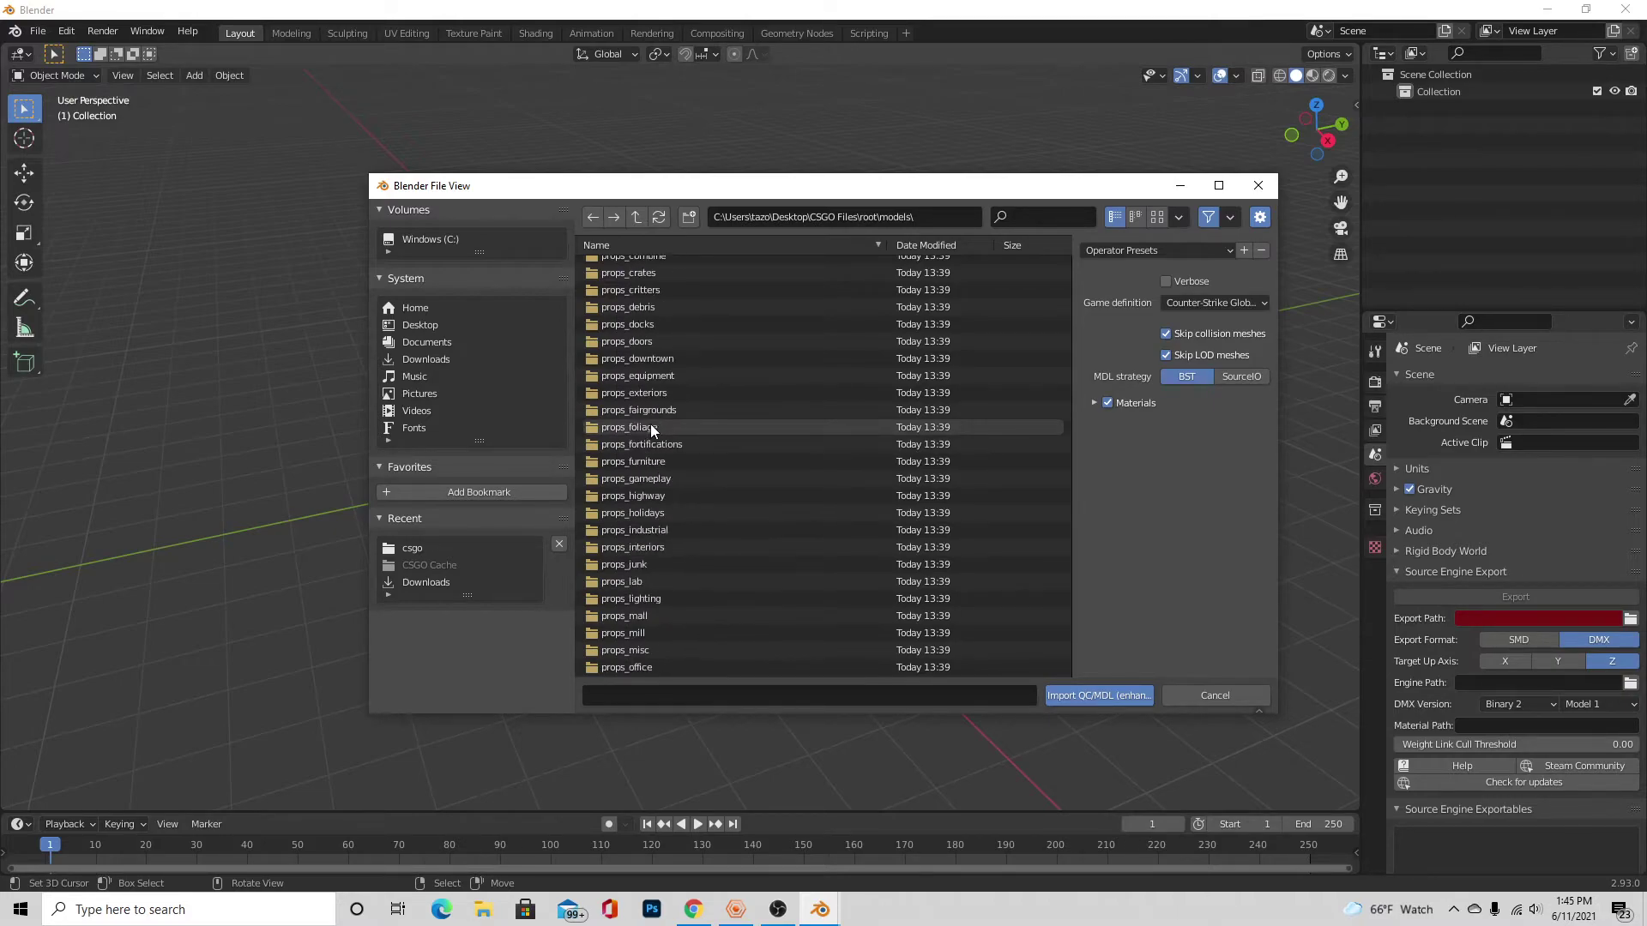
{"action": "scroll", "coordinate": [650, 424], "scroll_direction": "up", "scroll_amount": 5}
- Open the player folder and import ctm_gsg9_variantb.mdl
{"action": "double_click", "coordinate": [641, 342]}
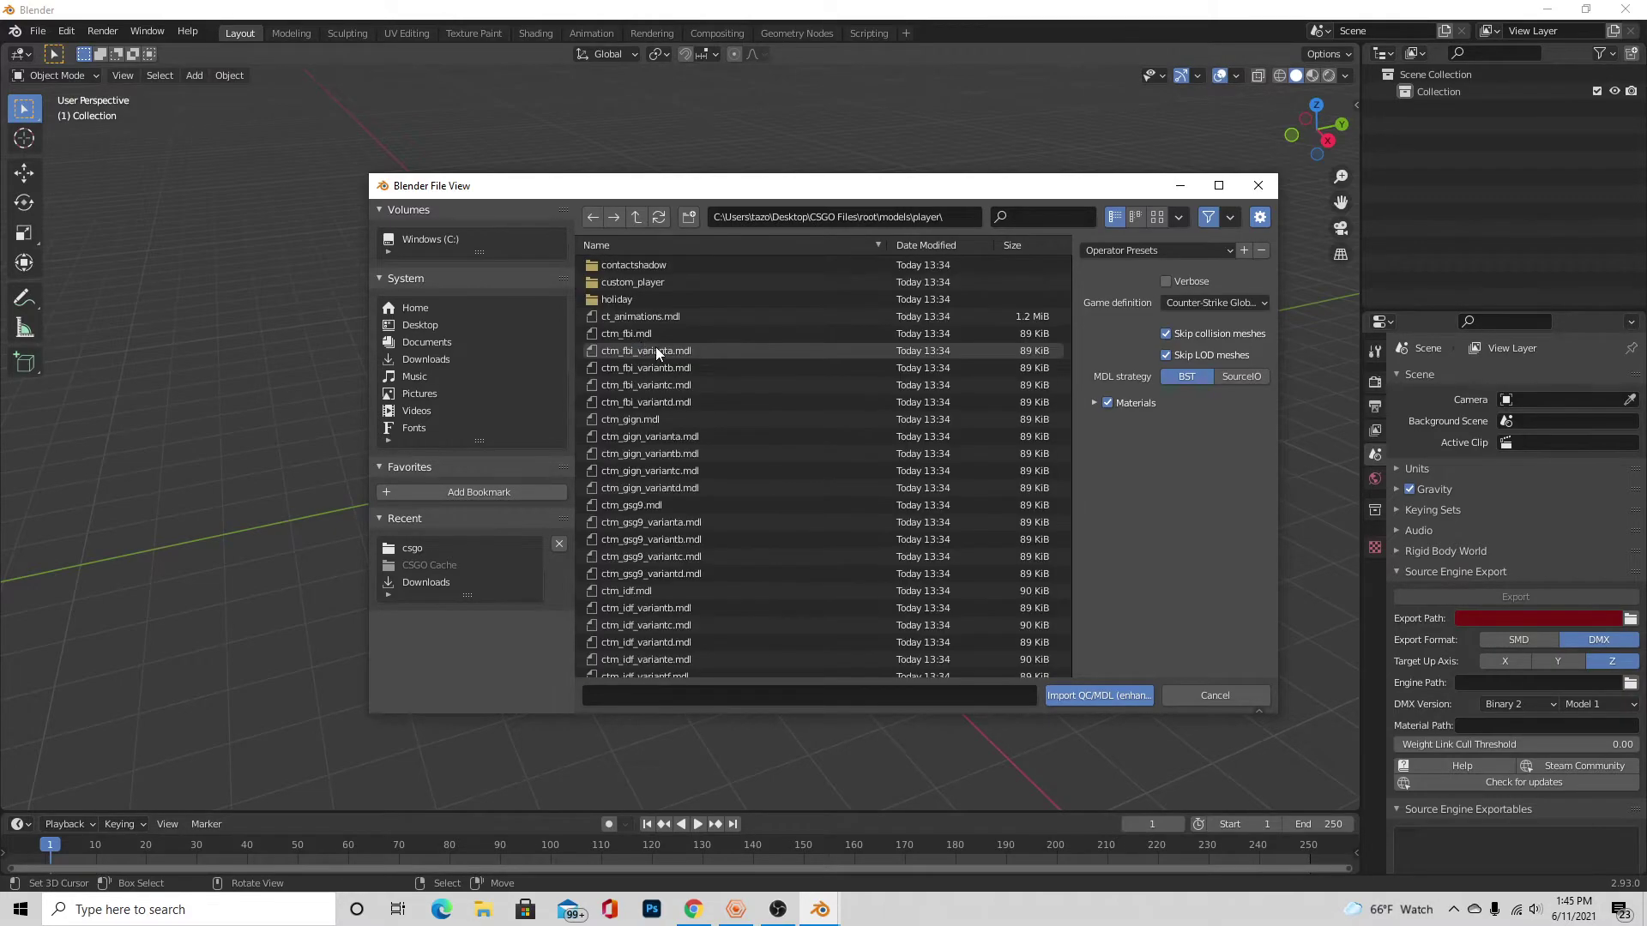
{"action": "scroll", "coordinate": [699, 358], "scroll_direction": "down", "scroll_amount": 6}
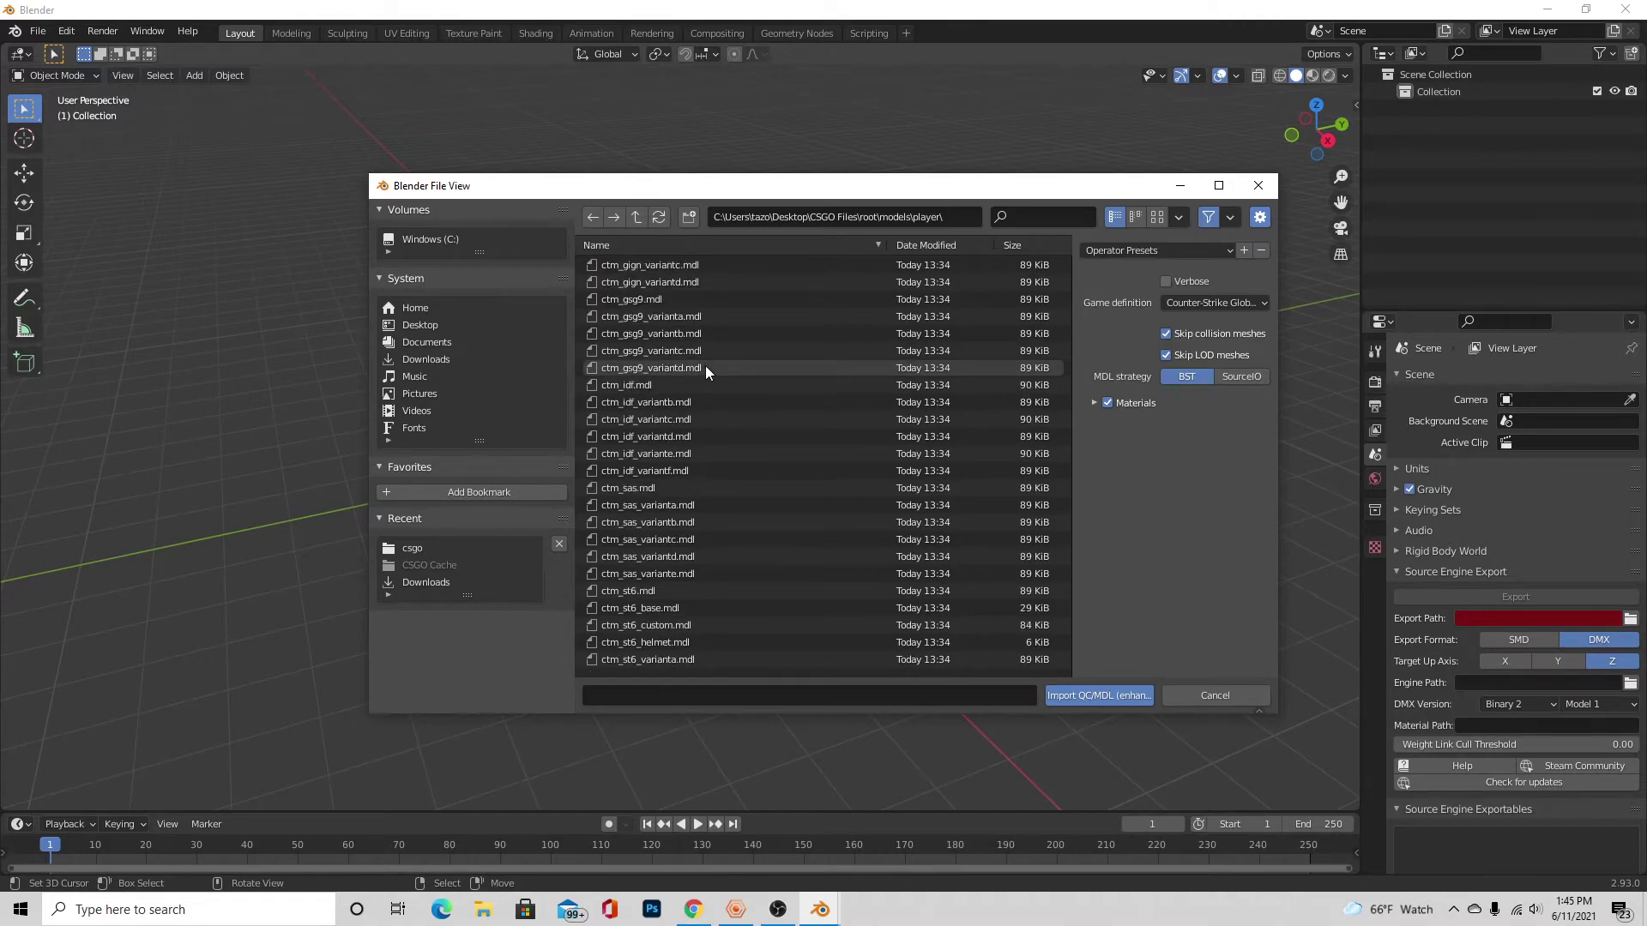
{"action": "double_click", "coordinate": [641, 333]}
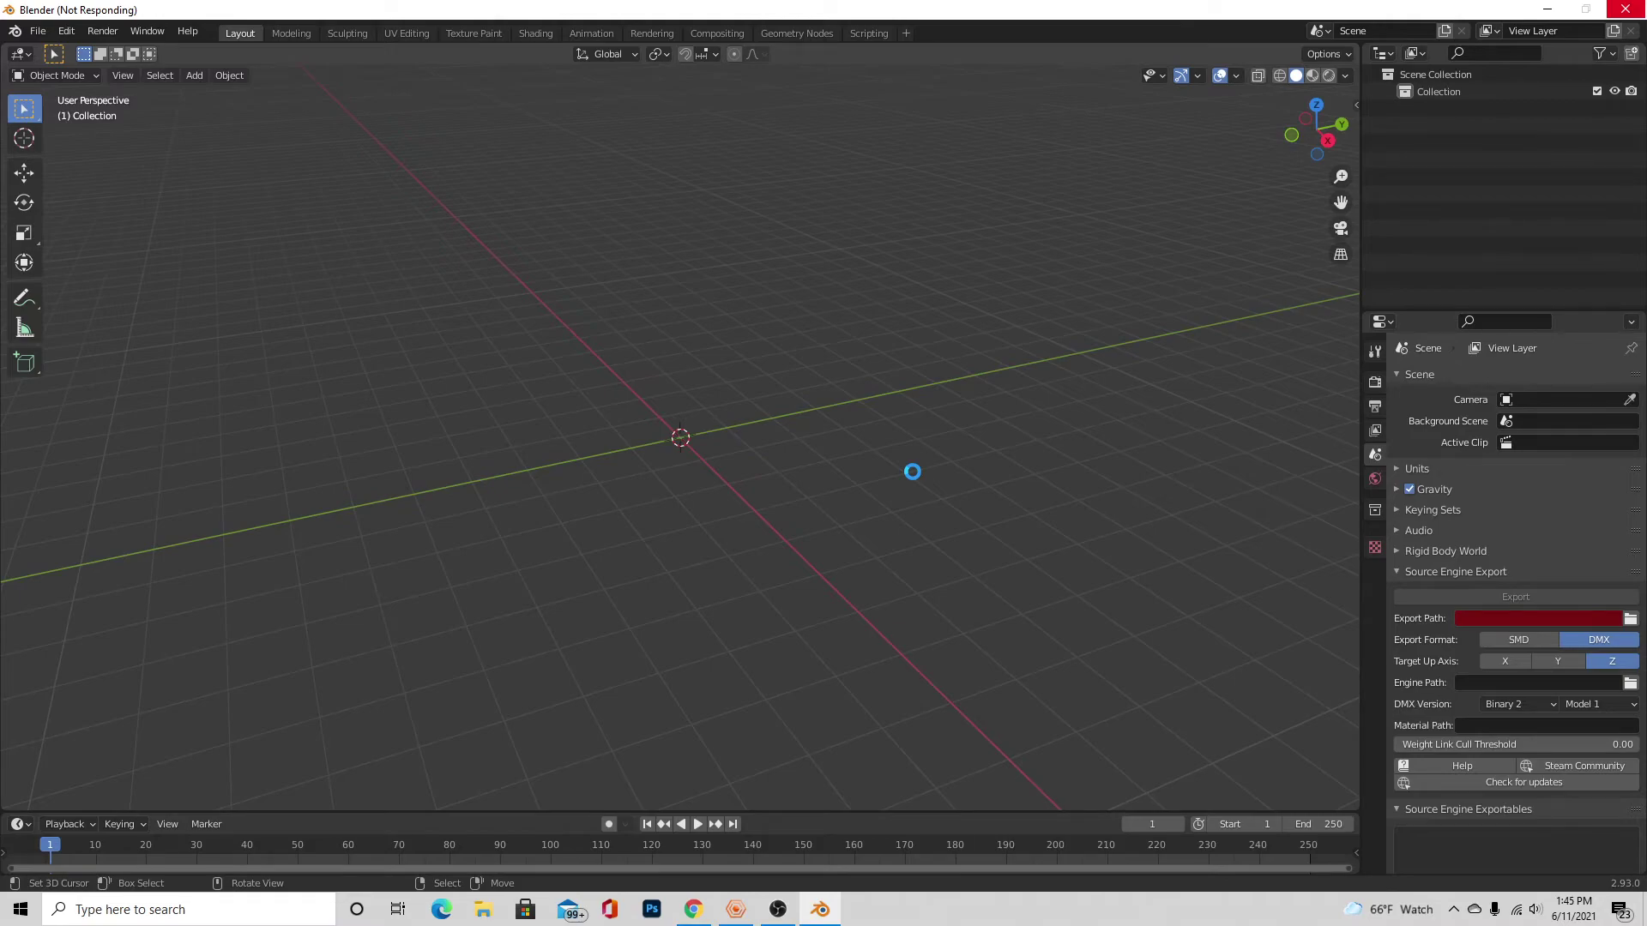
- Switch the viewport shading to Material Preview from a front view of the character
{"action": "scroll", "coordinate": [912, 472], "scroll_direction": "down", "scroll_amount": 10}
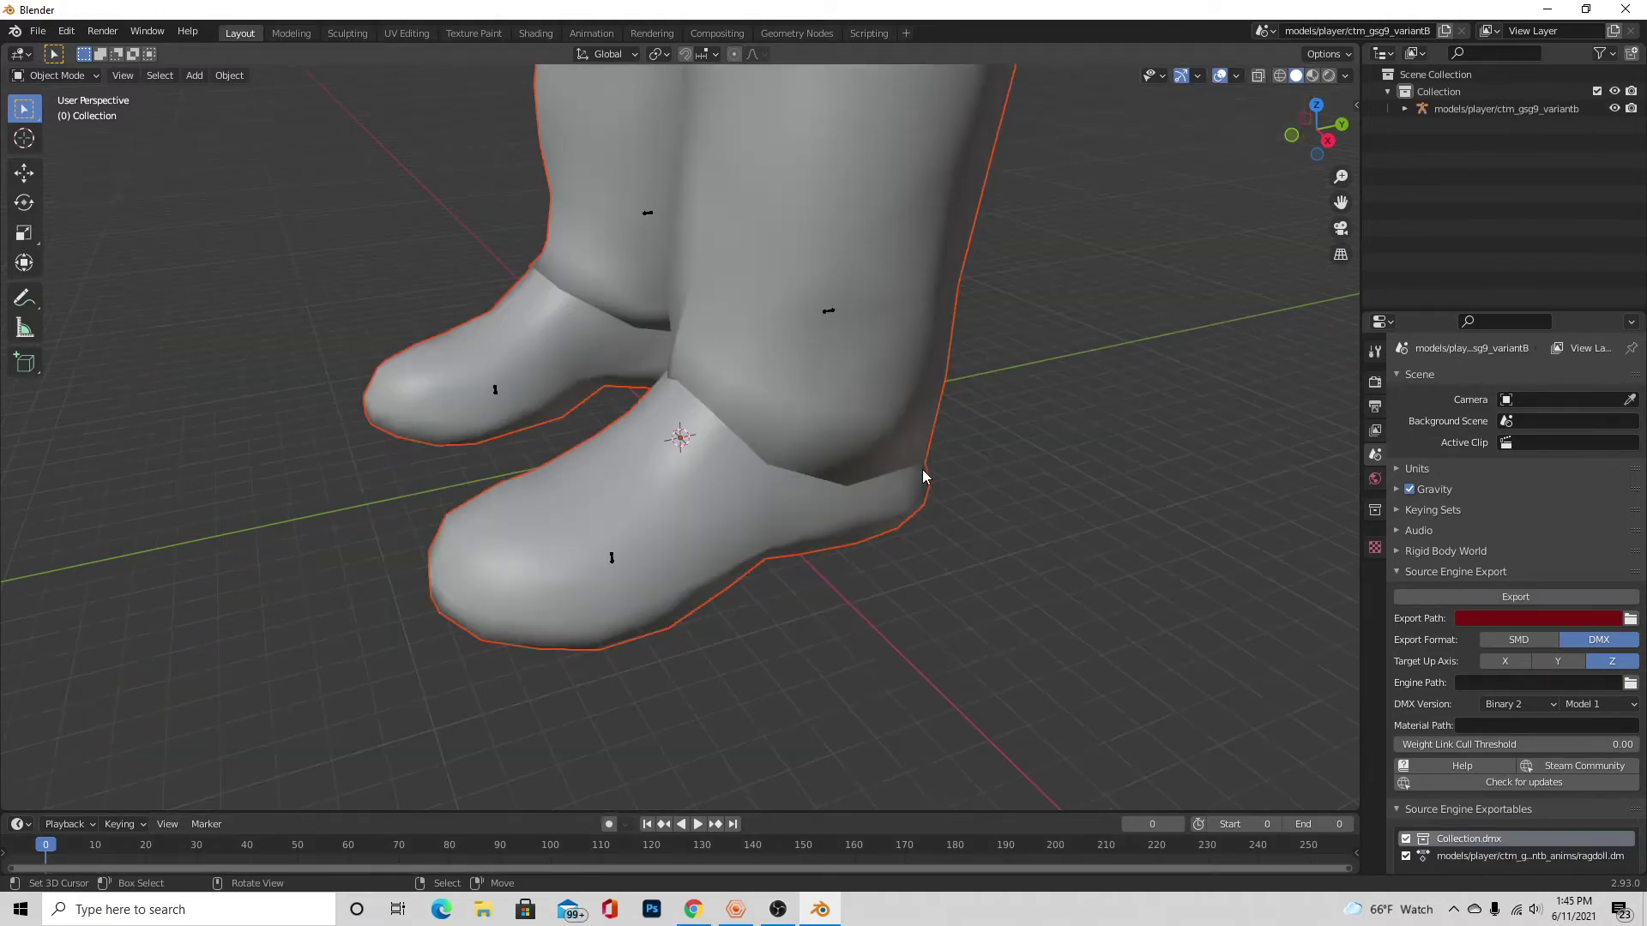
{"action": "mouse_move", "coordinate": [903, 501]}
{"action": "middle_mouse_down"}
{"action": "mouse_move", "coordinate": [877, 405]}
{"action": "mouse_move", "coordinate": [821, 359]}
{"action": "mouse_move", "coordinate": [832, 317]}
{"action": "middle_mouse_up"}
{"action": "key", "text": "z"}
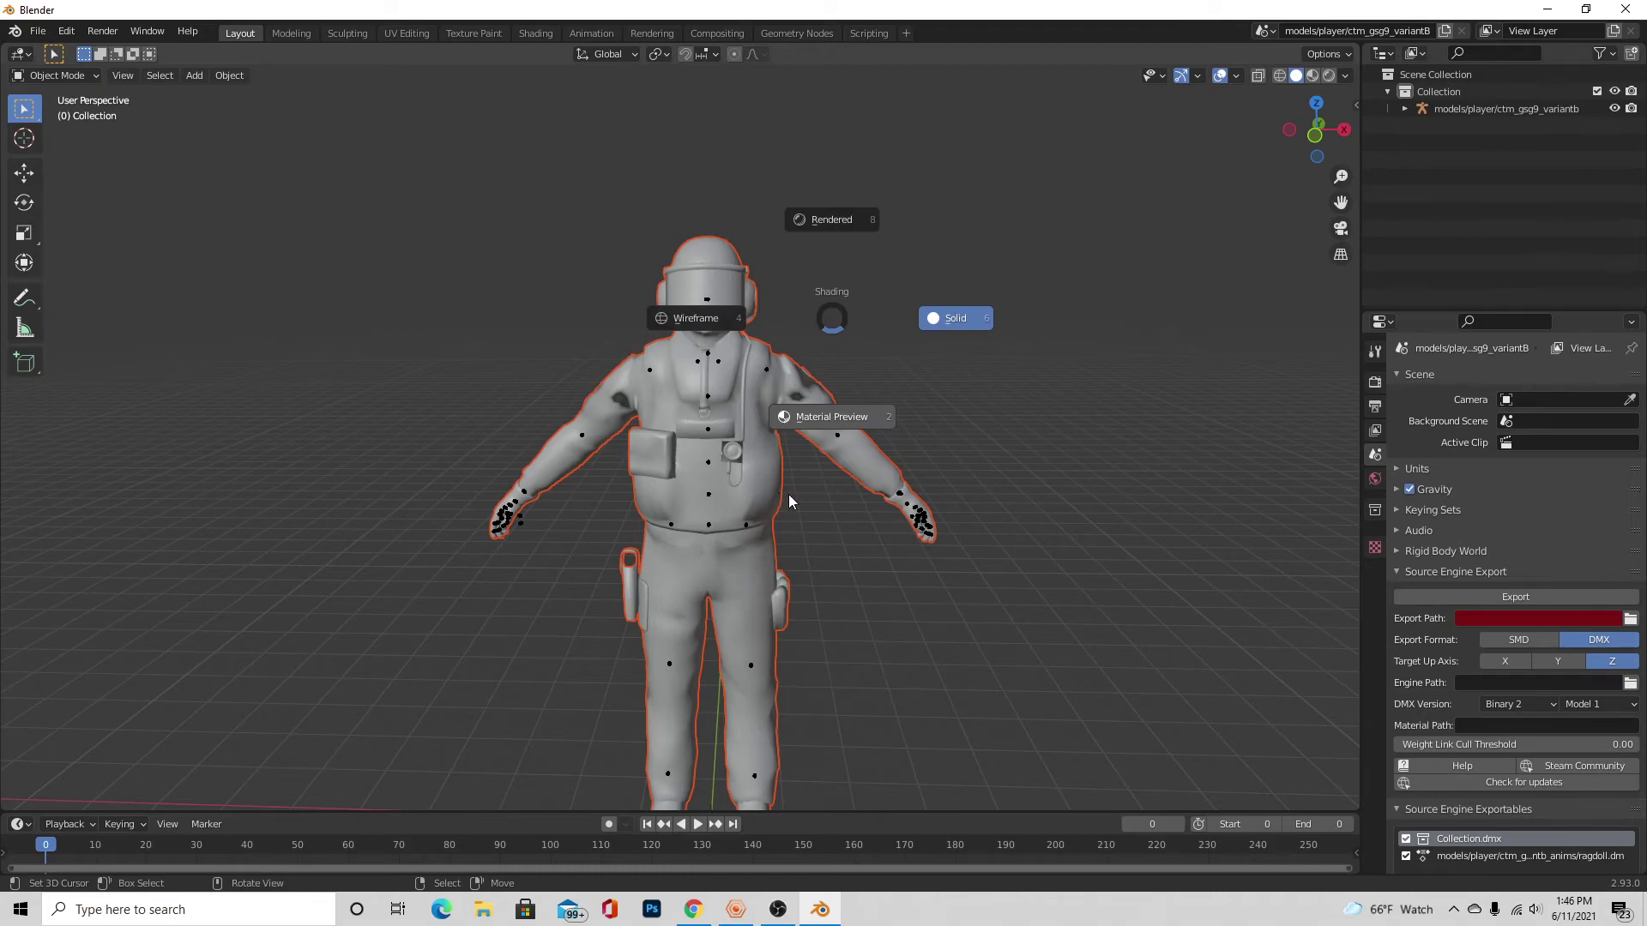
{"action": "left_click", "coordinate": [871, 488]}
- Orbit and zoom around the textured GSG9 model, checking its back and POLIZEI vest
{"action": "mouse_move", "coordinate": [813, 486]}
{"action": "middle_mouse_down"}
{"action": "mouse_move", "coordinate": [910, 484]}
{"action": "mouse_move", "coordinate": [772, 475]}
{"action": "mouse_move", "coordinate": [799, 461]}
{"action": "mouse_move", "coordinate": [745, 479]}
{"action": "mouse_move", "coordinate": [810, 470]}
{"action": "middle_mouse_up"}
{"action": "scroll", "coordinate": [809, 468], "scroll_direction": "up", "scroll_amount": 5}
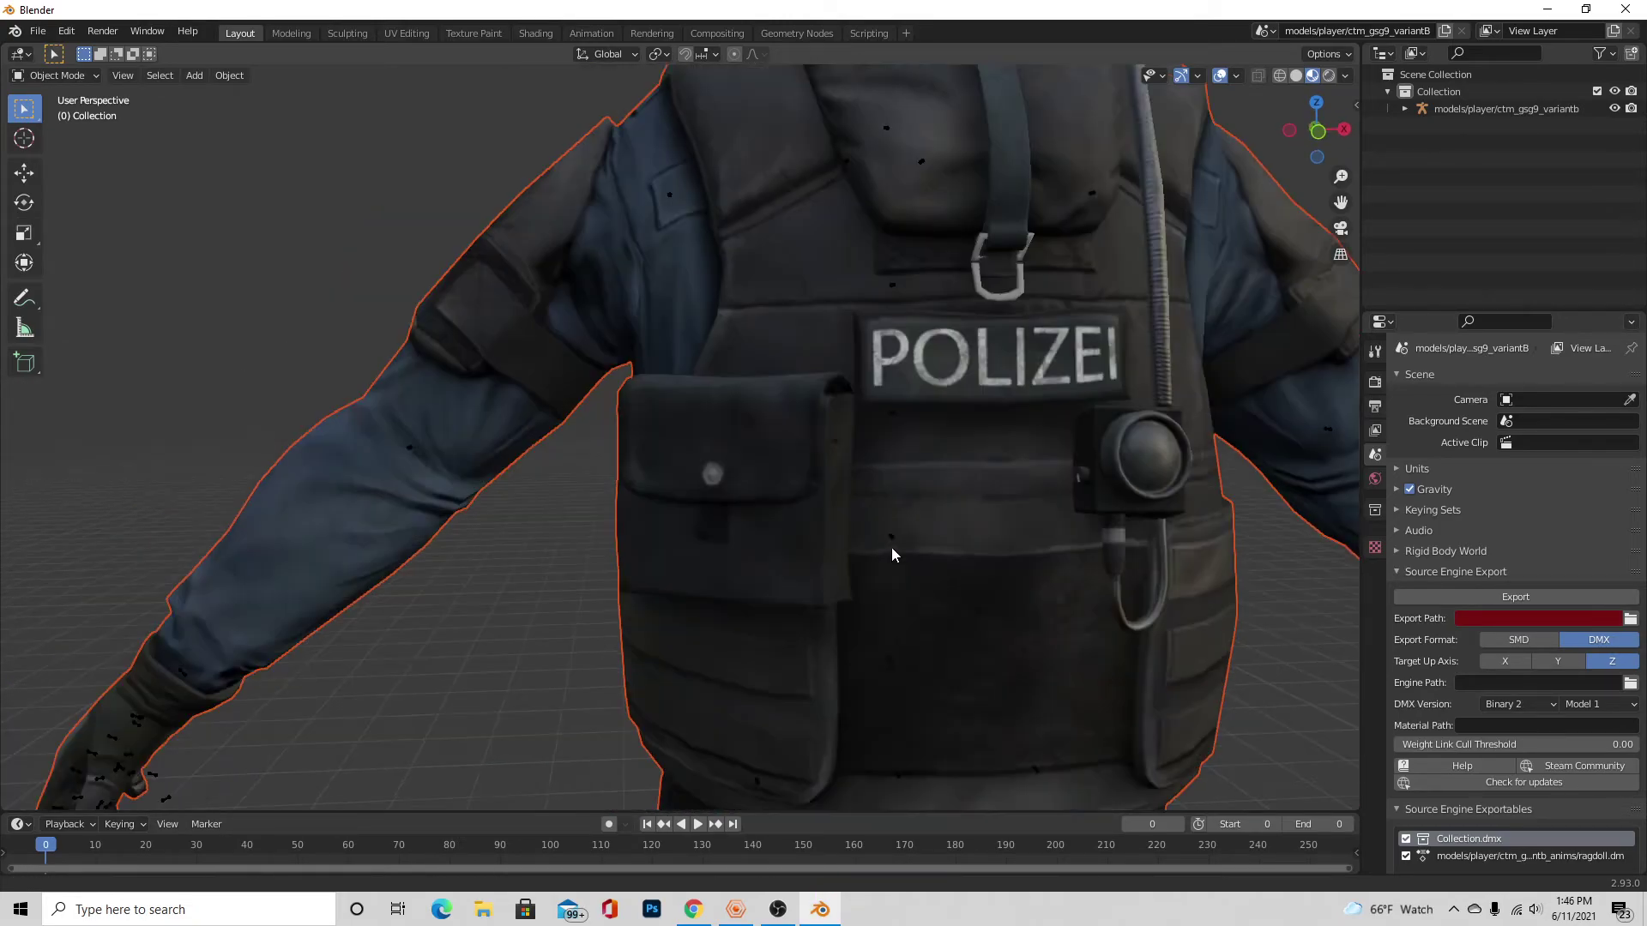
{"action": "scroll", "coordinate": [802, 537], "scroll_direction": "down", "scroll_amount": 4}
{"action": "middle_click_drag", "start_coordinate": [801, 537], "coordinate": [606, 528]}
{"action": "scroll", "coordinate": [606, 535], "scroll_direction": "up", "scroll_amount": 3}
{"action": "middle_click_drag", "start_coordinate": [893, 544], "coordinate": [477, 7]}
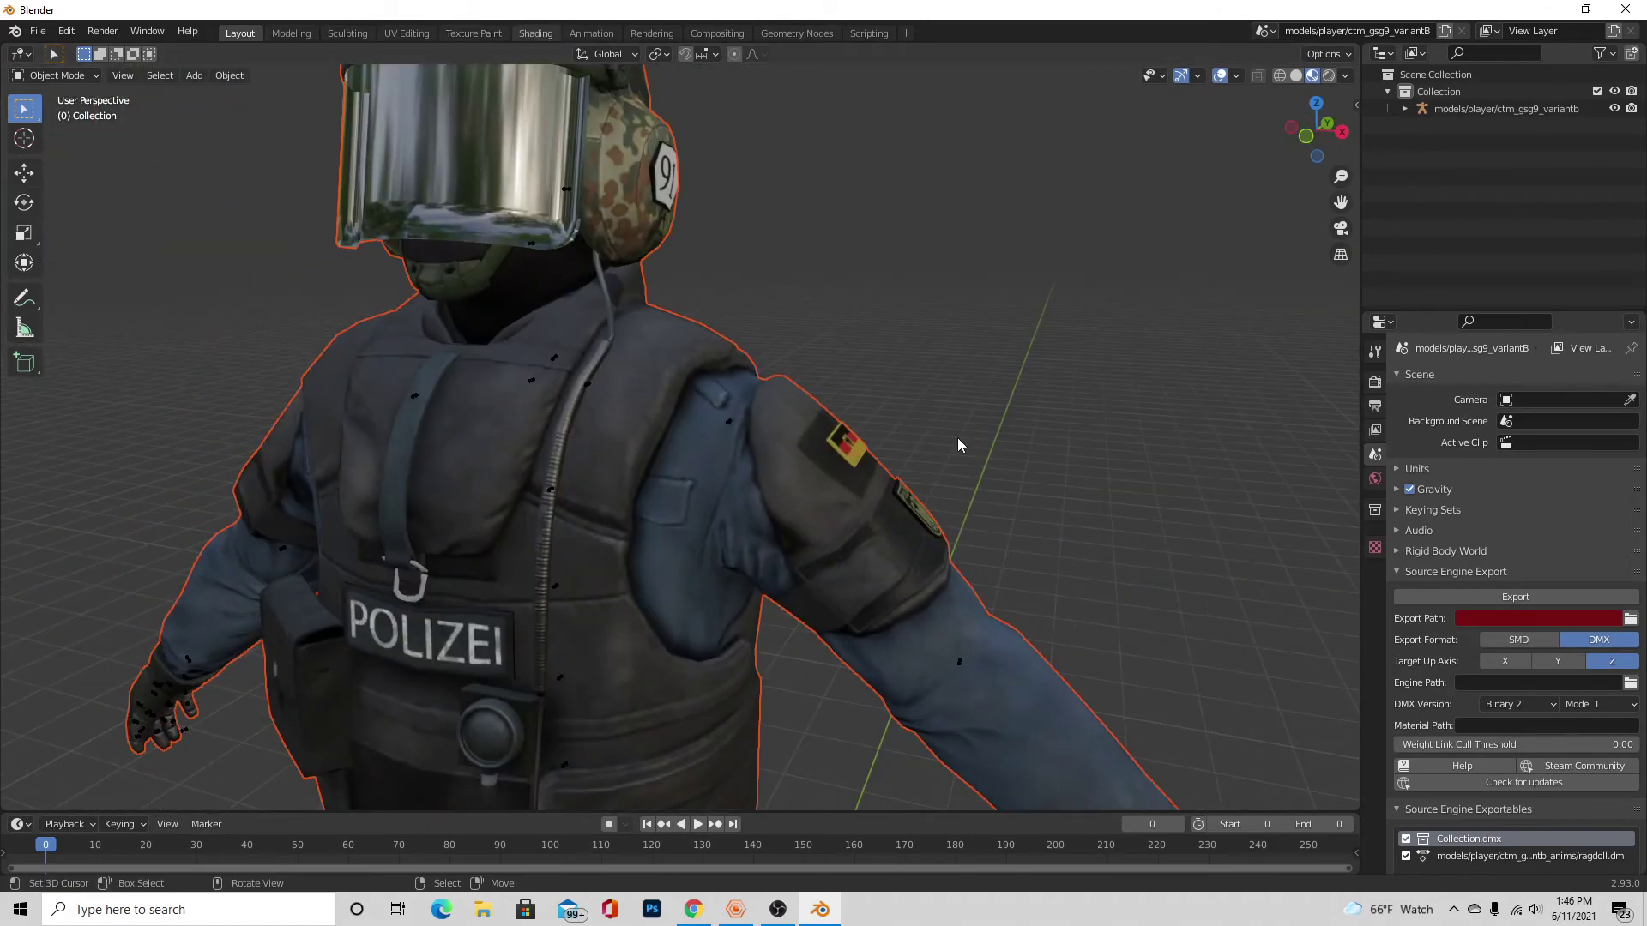
{"action": "key", "text": "ctrl+Page_Down"}
{"action": "key", "text": "ctrl+Page_Down"}
{"action": "key", "text": "ctrl+Page_Down"}
{"action": "key", "text": "ctrl+Page_Down"}
{"action": "key", "text": "ctrl+Page_Down"}
{"action": "scroll", "coordinate": [760, 383], "scroll_direction": "down", "scroll_amount": 6}
{"action": "left_click", "coordinate": [817, 254]}
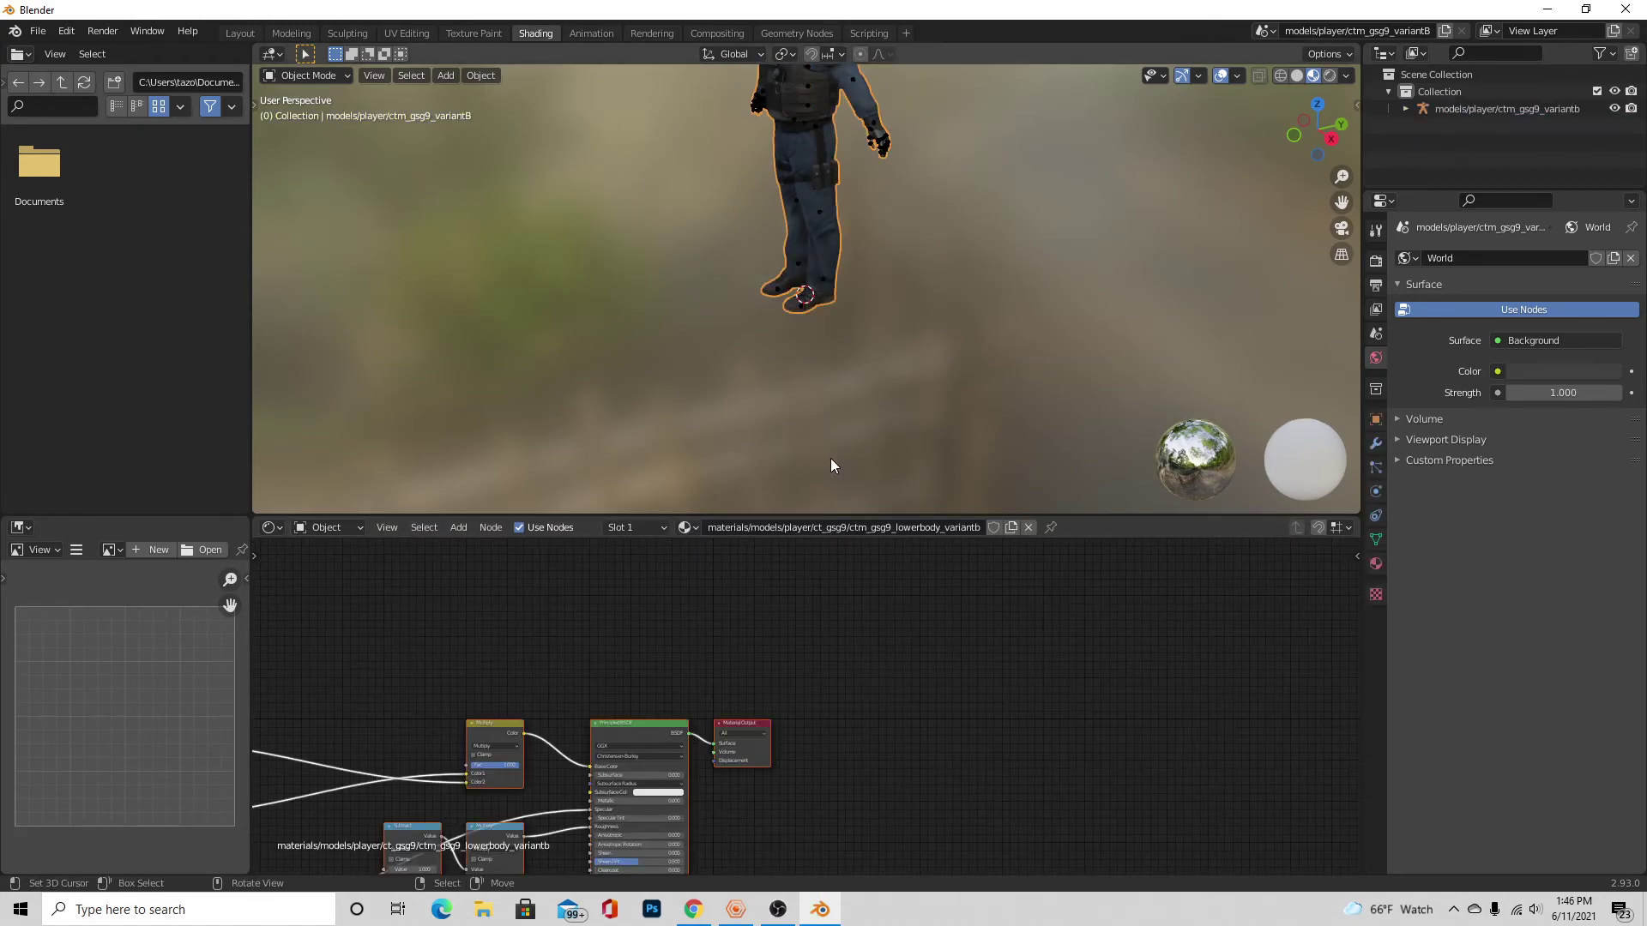
{"action": "mouse_move", "coordinate": [917, 576]}
{"action": "middle_mouse_down"}
{"action": "mouse_move", "coordinate": [1002, 556]}
{"action": "mouse_move", "coordinate": [747, 803]}
{"action": "mouse_move", "coordinate": [919, 827]}
{"action": "mouse_move", "coordinate": [761, 761]}
{"action": "mouse_move", "coordinate": [761, 684]}
{"action": "mouse_move", "coordinate": [738, 634]}
{"action": "middle_mouse_up"}
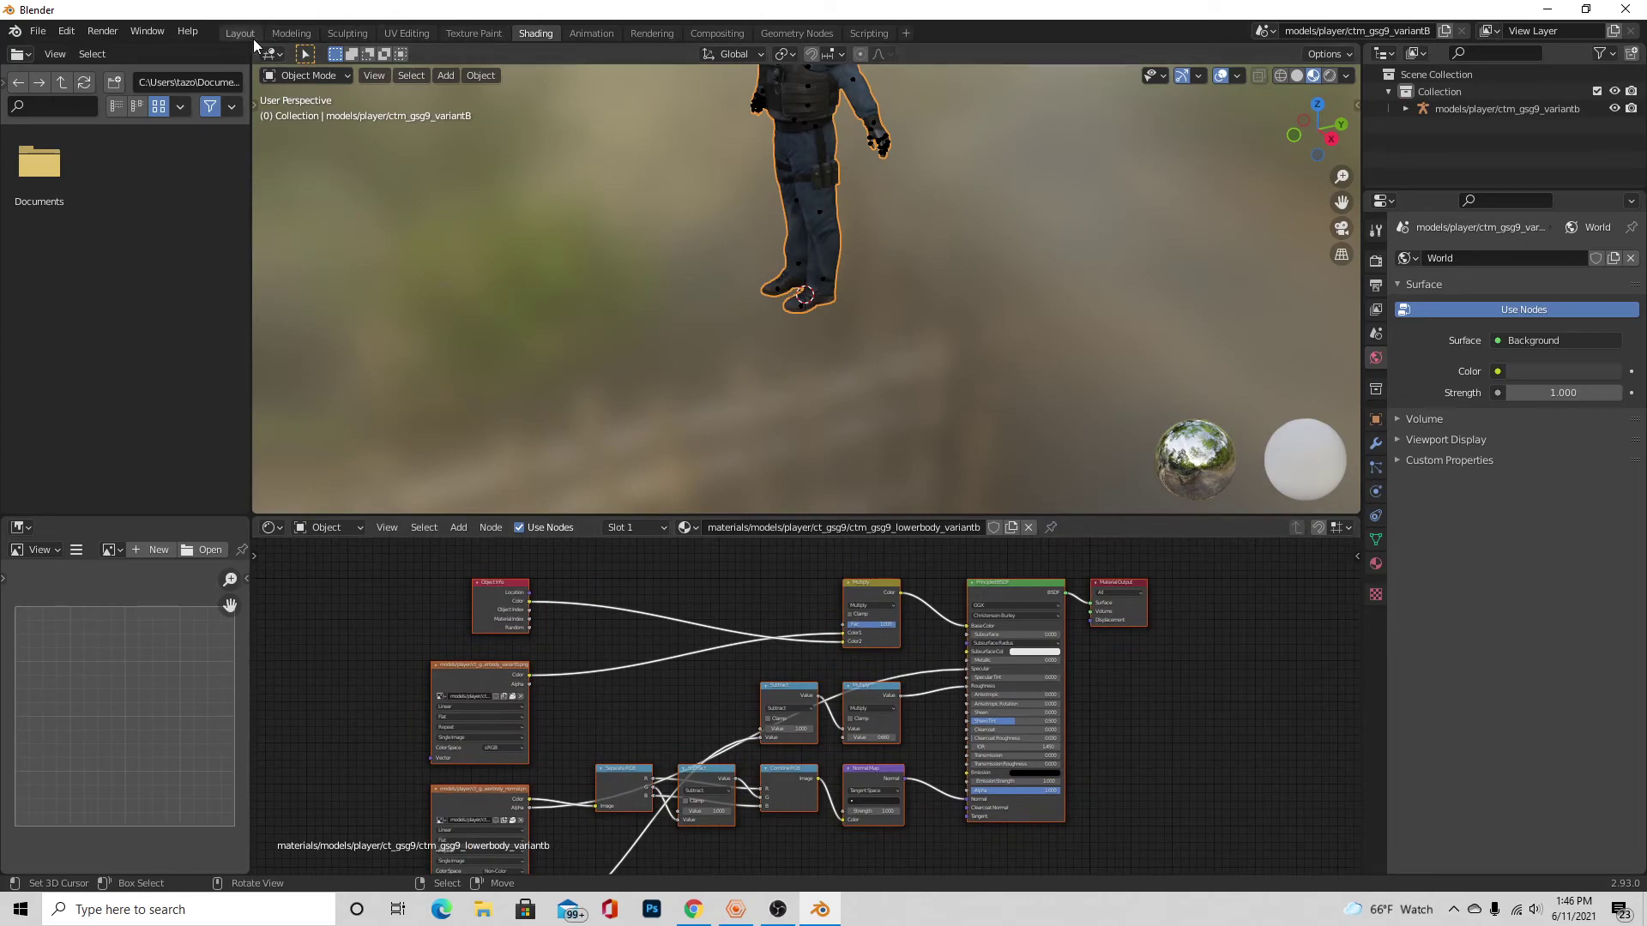
{"action": "key", "text": "ctrl+Page_Up"}
{"action": "key", "text": "ctrl+Page_Up"}
{"action": "key", "text": "ctrl+Page_Up"}
{"action": "key", "text": "ctrl+Page_Up"}
{"action": "key", "text": "ctrl+Page_Up"}
{"action": "scroll", "coordinate": [583, 335], "scroll_direction": "down", "scroll_amount": 5}
{"action": "middle_click_drag", "start_coordinate": [595, 338], "coordinate": [738, 446]}
{"action": "scroll", "coordinate": [851, 582], "scroll_direction": "down", "scroll_amount": 6}
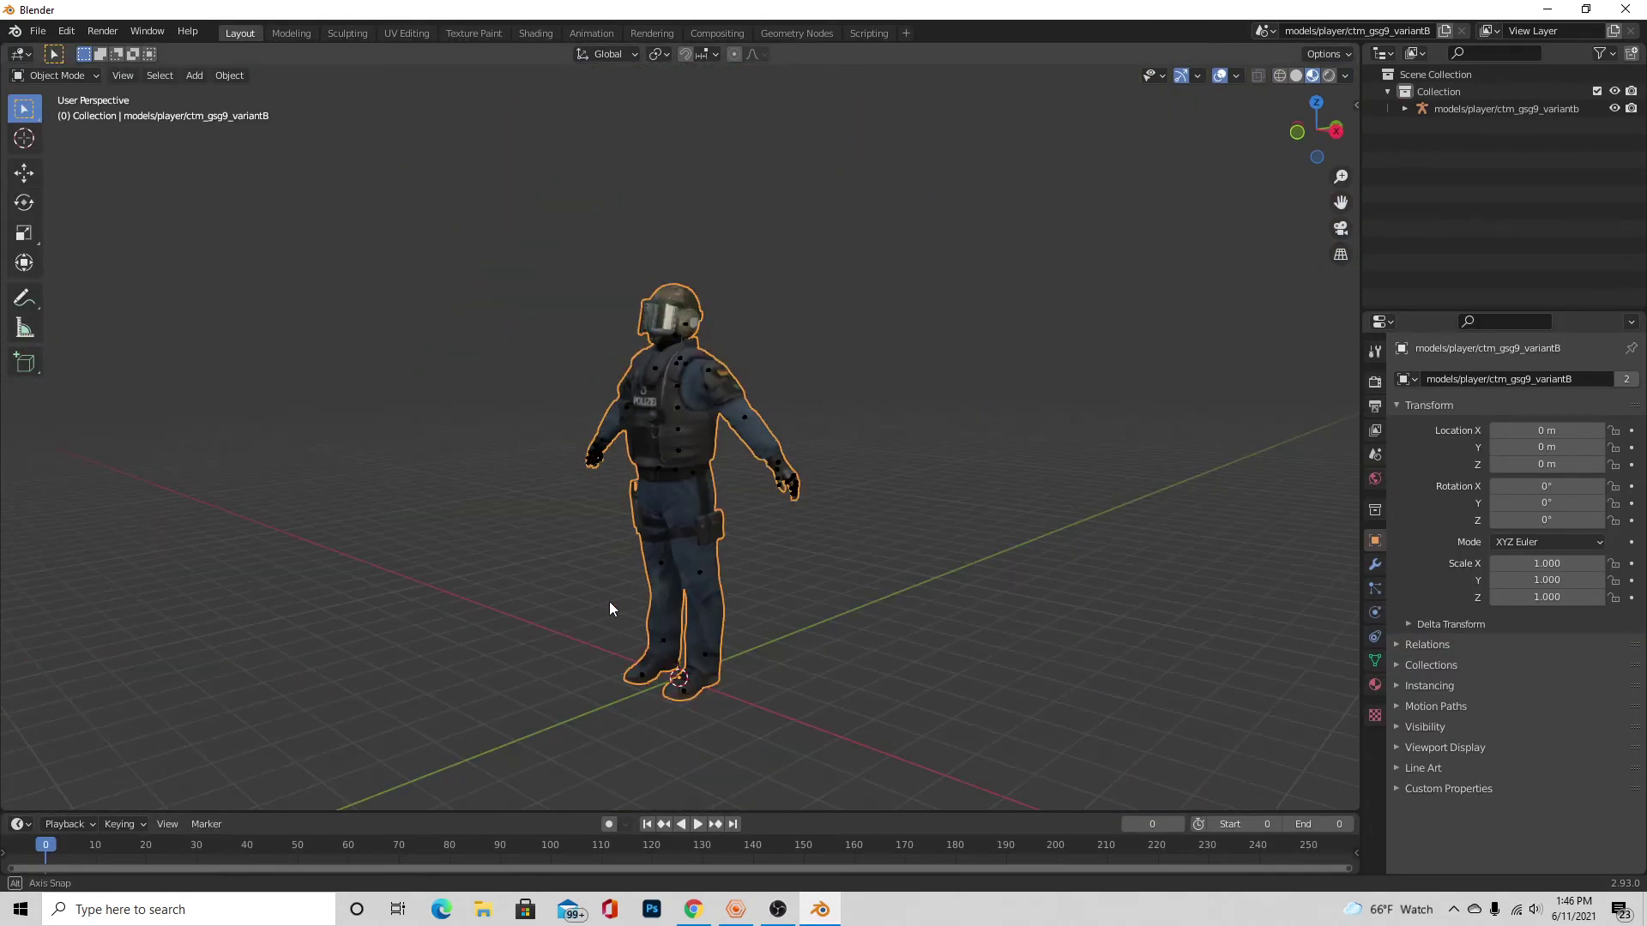
{"action": "middle_click_drag", "start_coordinate": [566, 530], "coordinate": [739, 559]}
{"action": "scroll", "coordinate": [739, 559], "scroll_direction": "up", "scroll_amount": 5}
{"action": "scroll", "coordinate": [690, 538], "scroll_direction": "up", "scroll_amount": 8}
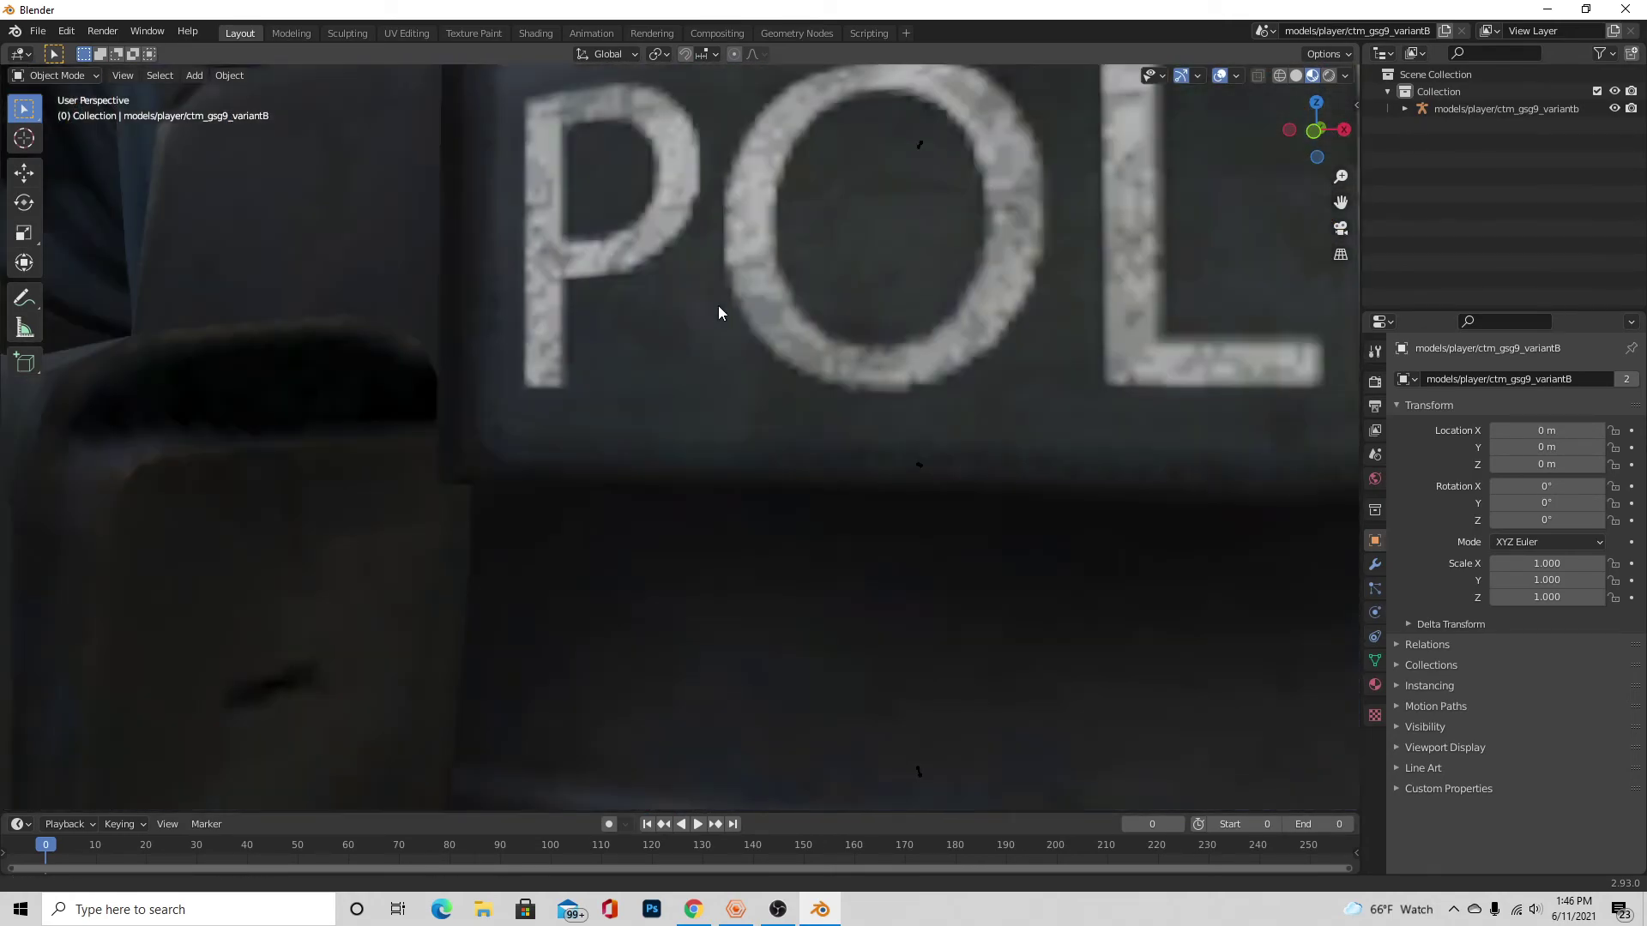
{"action": "scroll", "coordinate": [721, 309], "scroll_direction": "down", "scroll_amount": 3}
{"action": "scroll", "coordinate": [714, 288], "scroll_direction": "down", "scroll_amount": 4}
{"action": "middle_click_drag", "start_coordinate": [705, 434], "coordinate": [750, 375]}
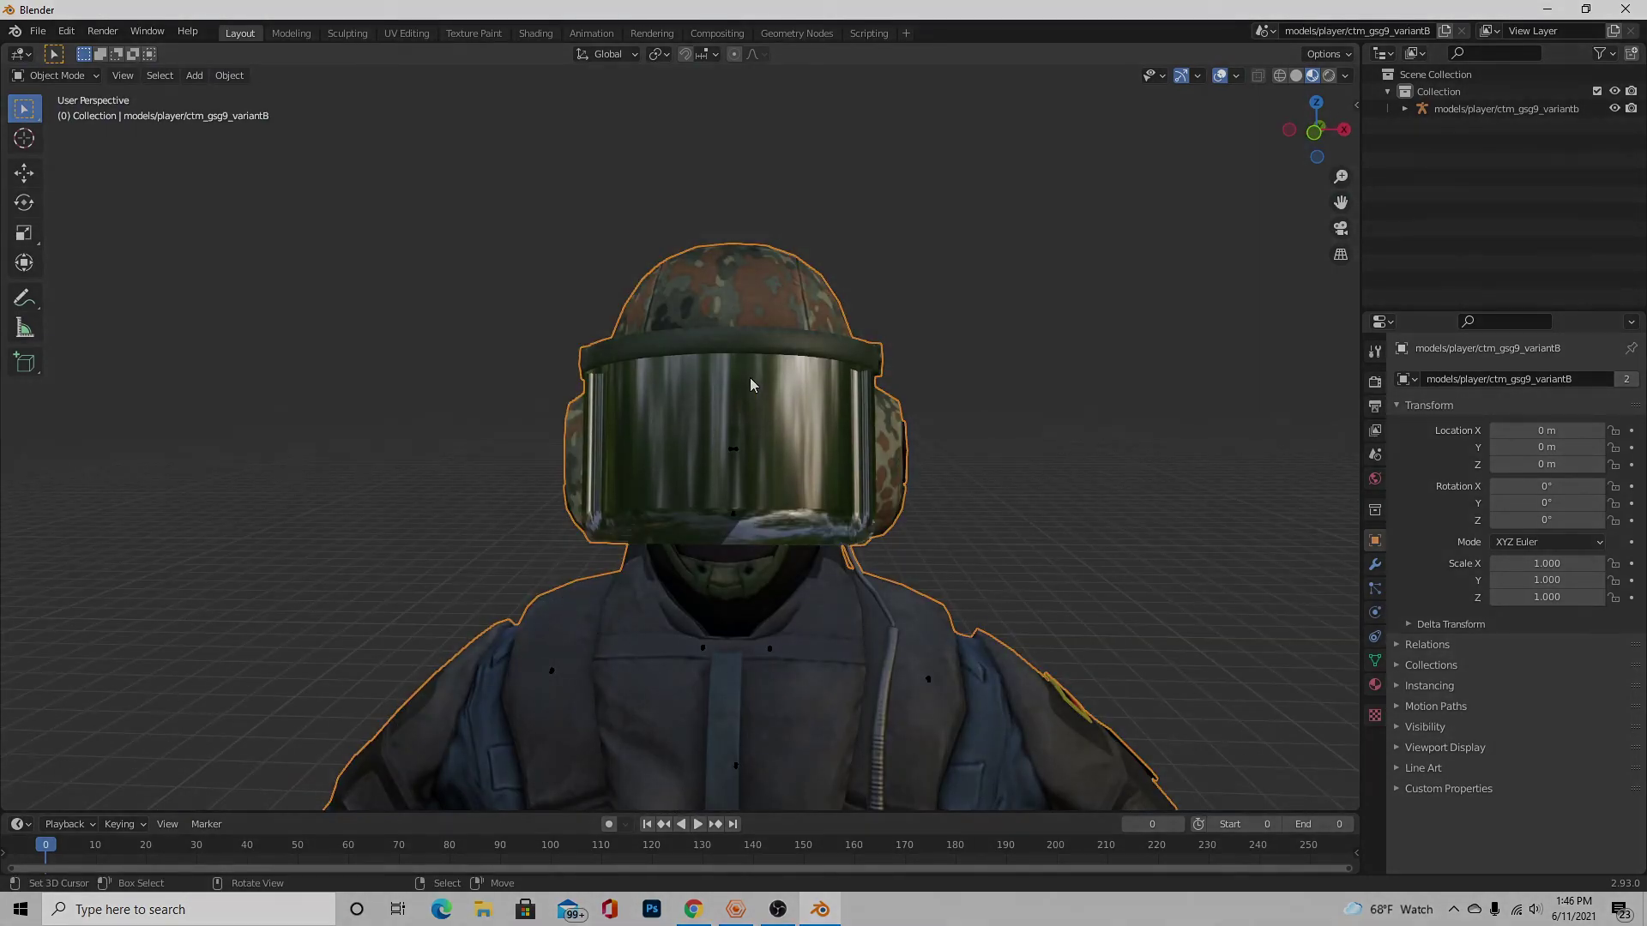